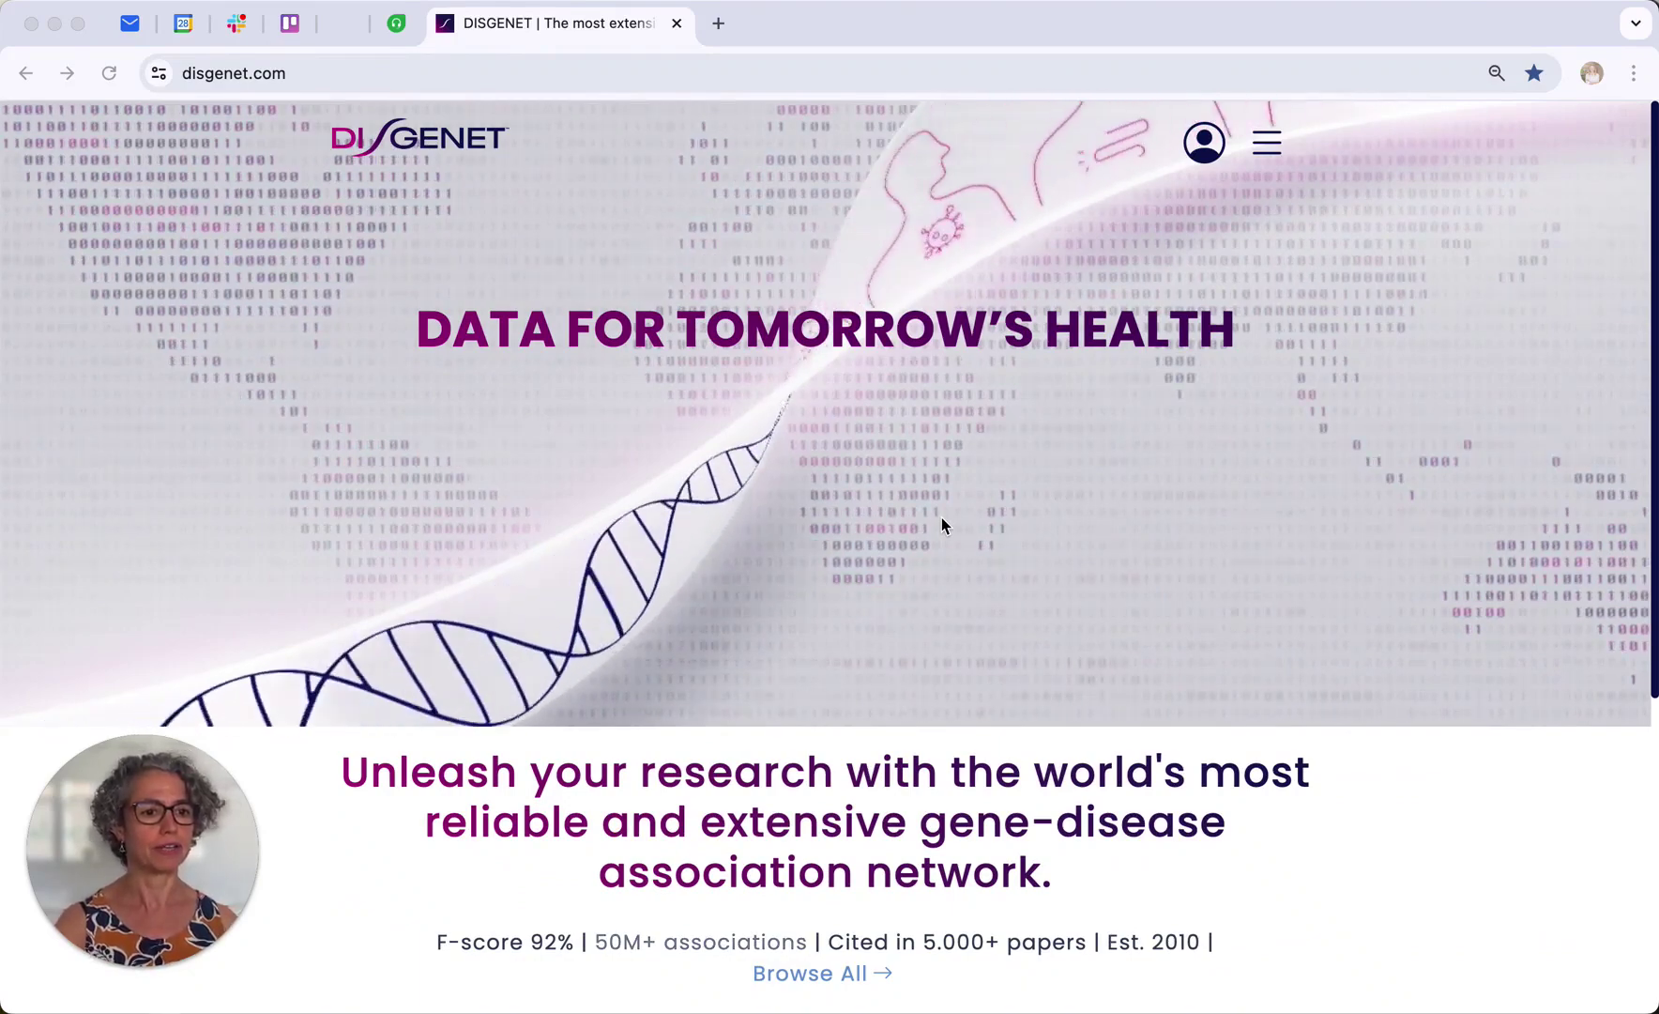
# - Type 'duche' in the search and tick Muscular Dystrophy, Duchenne (C0013264) among the disease suggestions
pyautogui.scroll(-1, 943, 517)
pyautogui.scroll(-4, 941, 517)
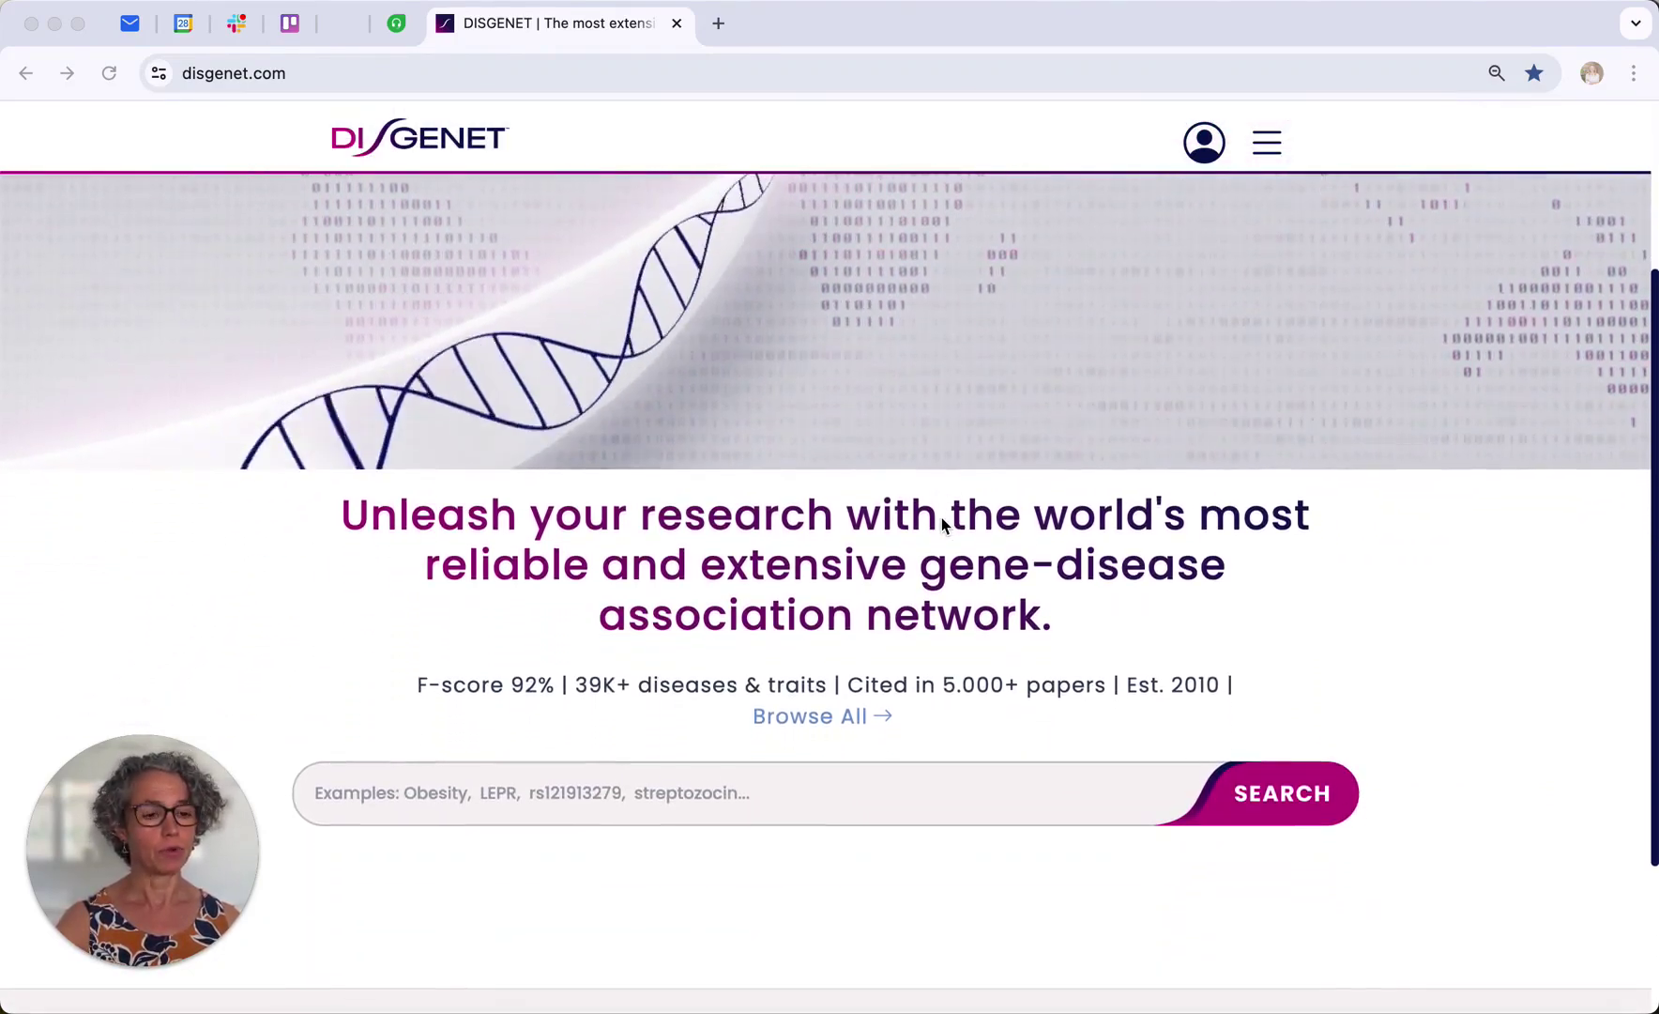
pyautogui.click(475, 793)
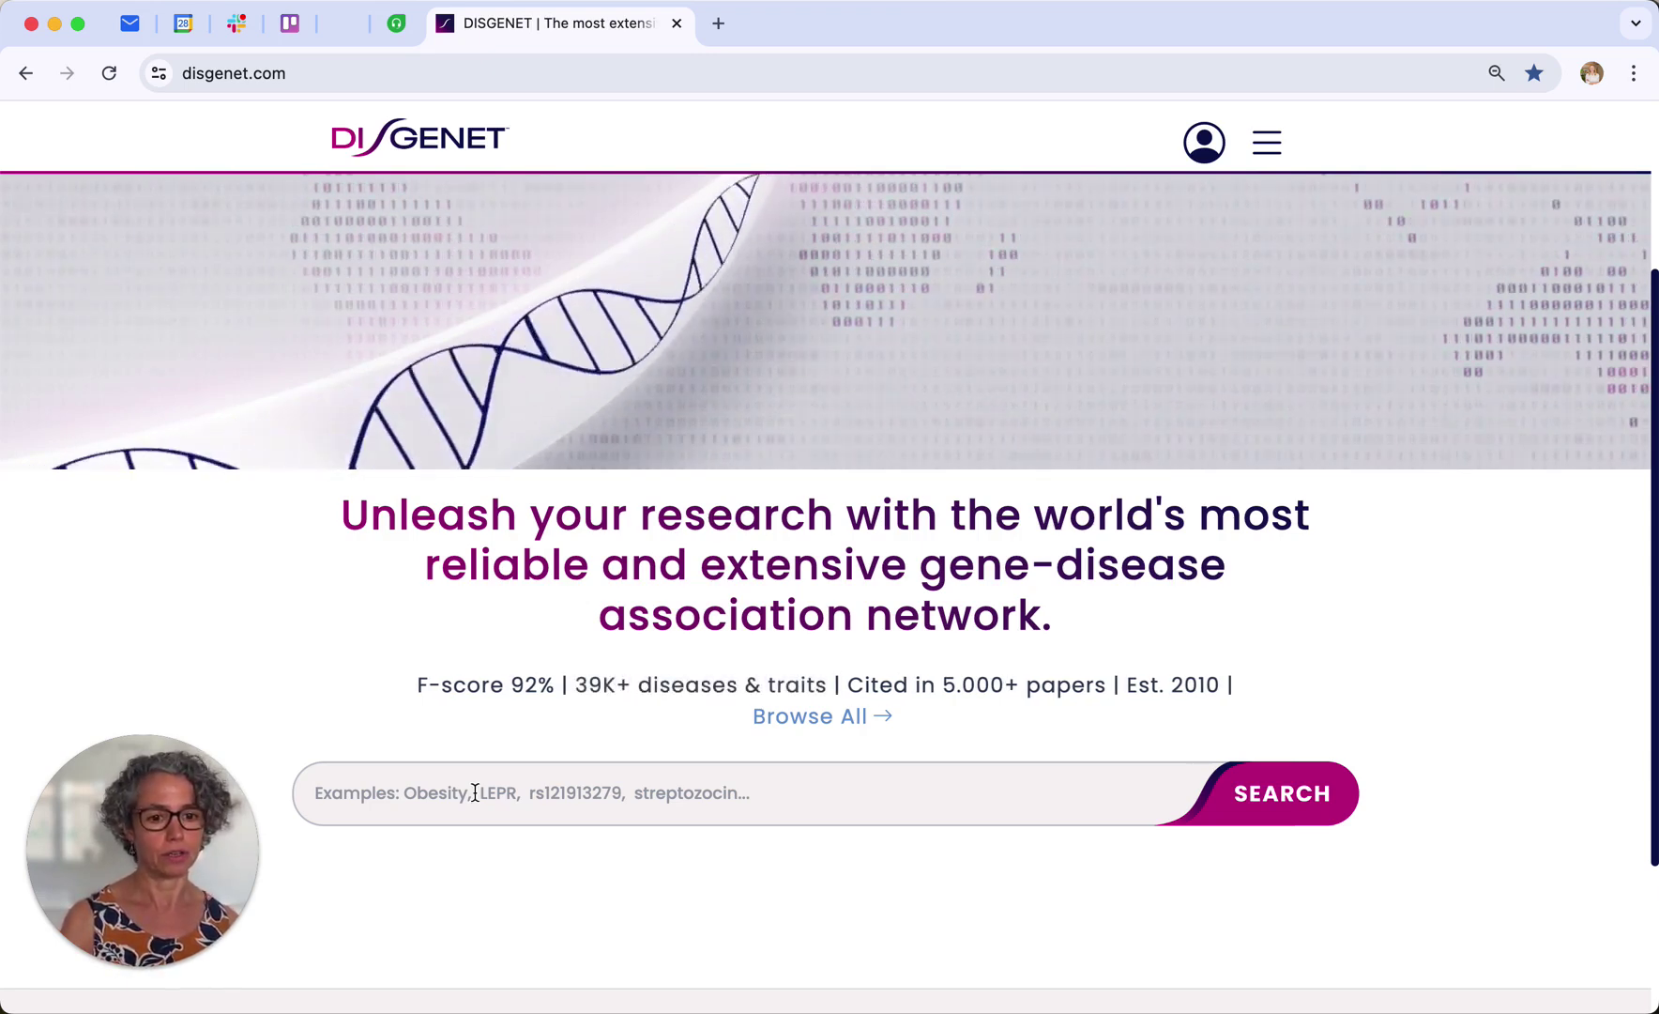
pyautogui.click(475, 793)
pyautogui.scroll(-3, 475, 793)
pyautogui.write('duche')
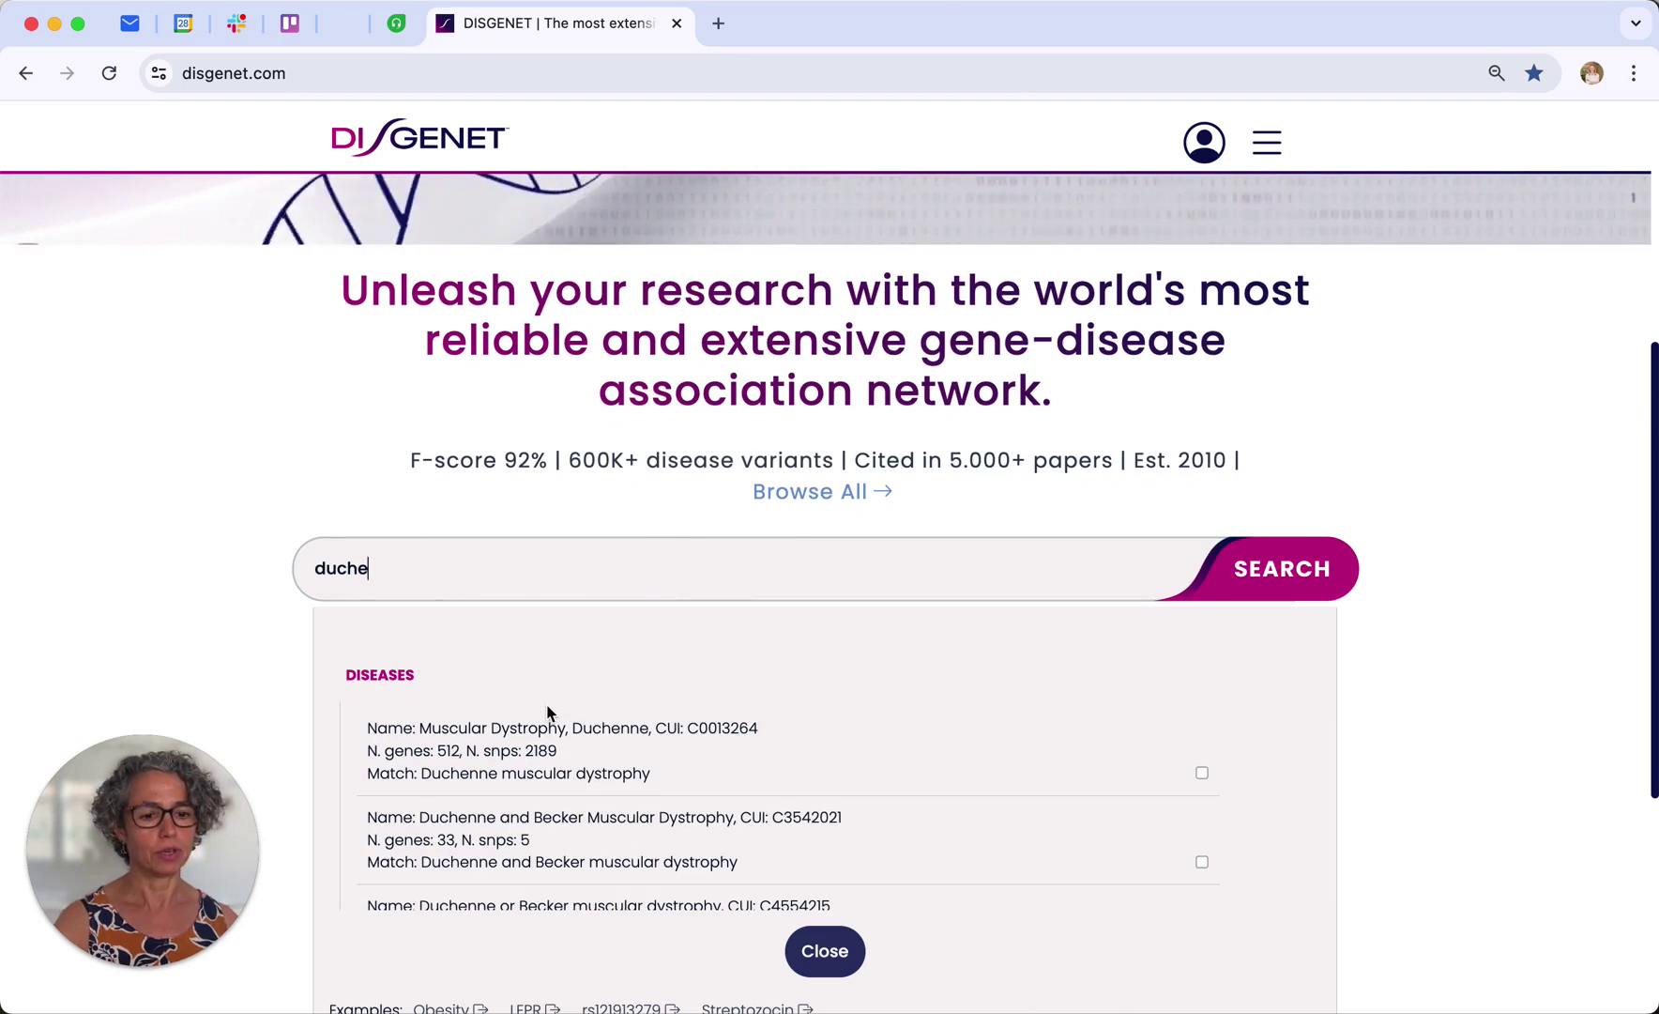
pyautogui.scroll(-1, 549, 714)
pyautogui.scroll(1, 550, 715)
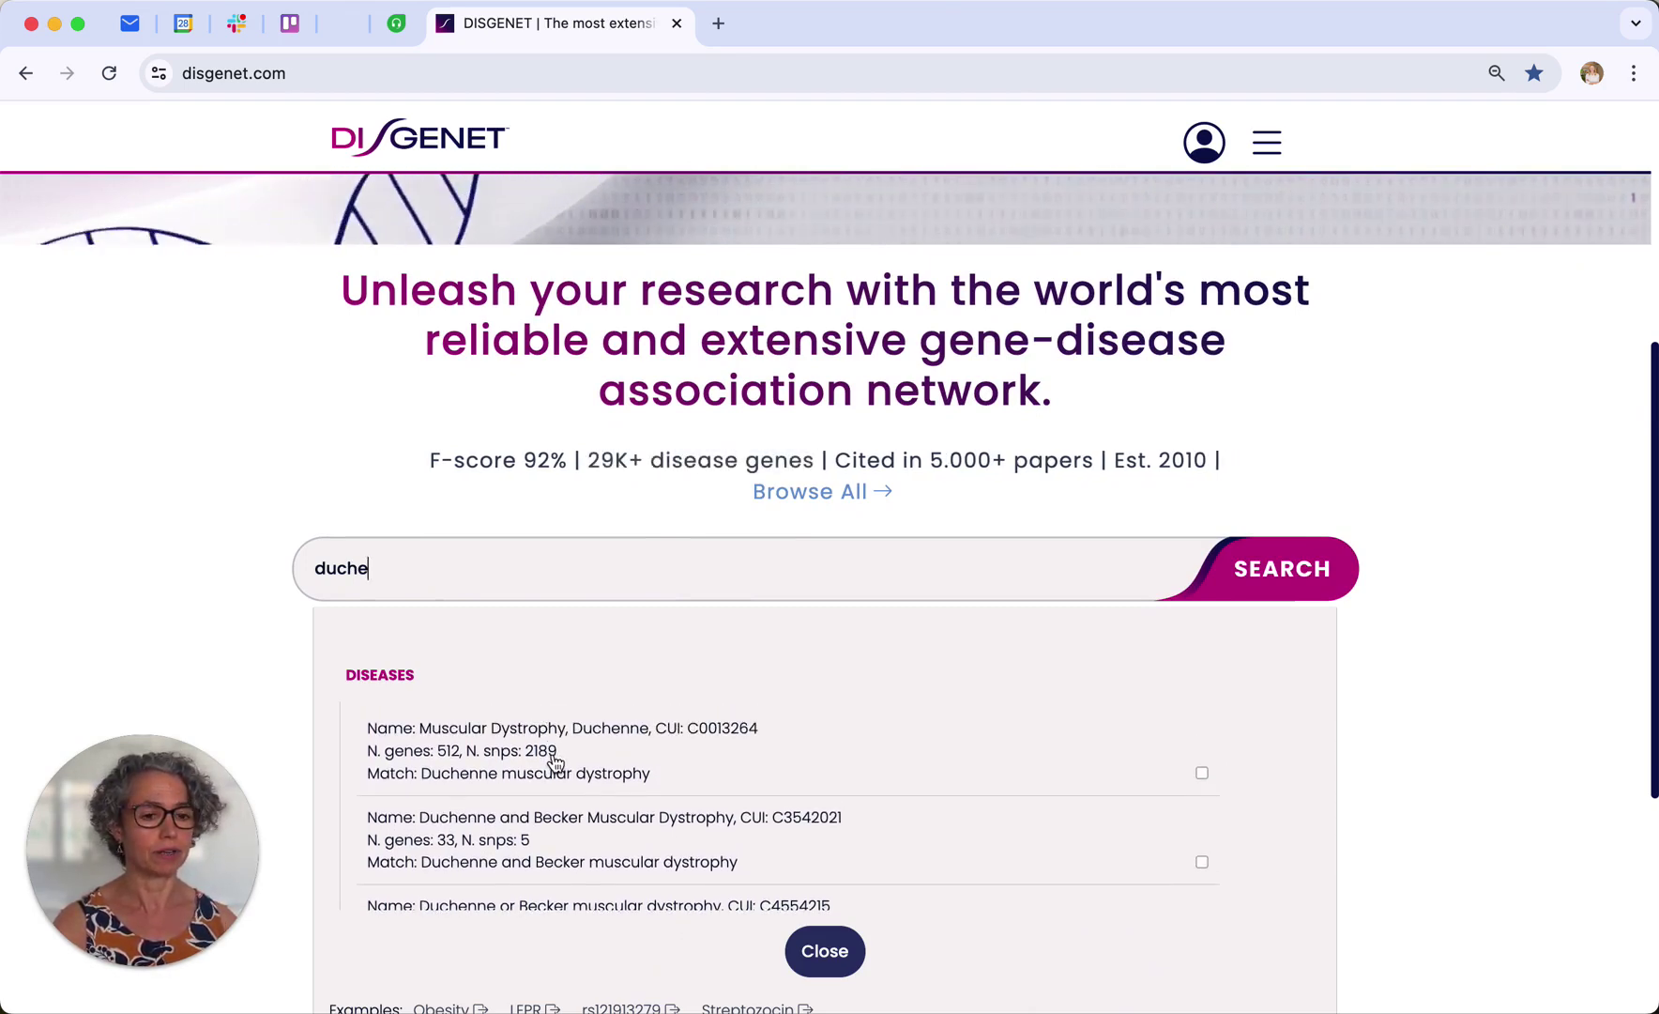
pyautogui.scroll(-1, 553, 762)
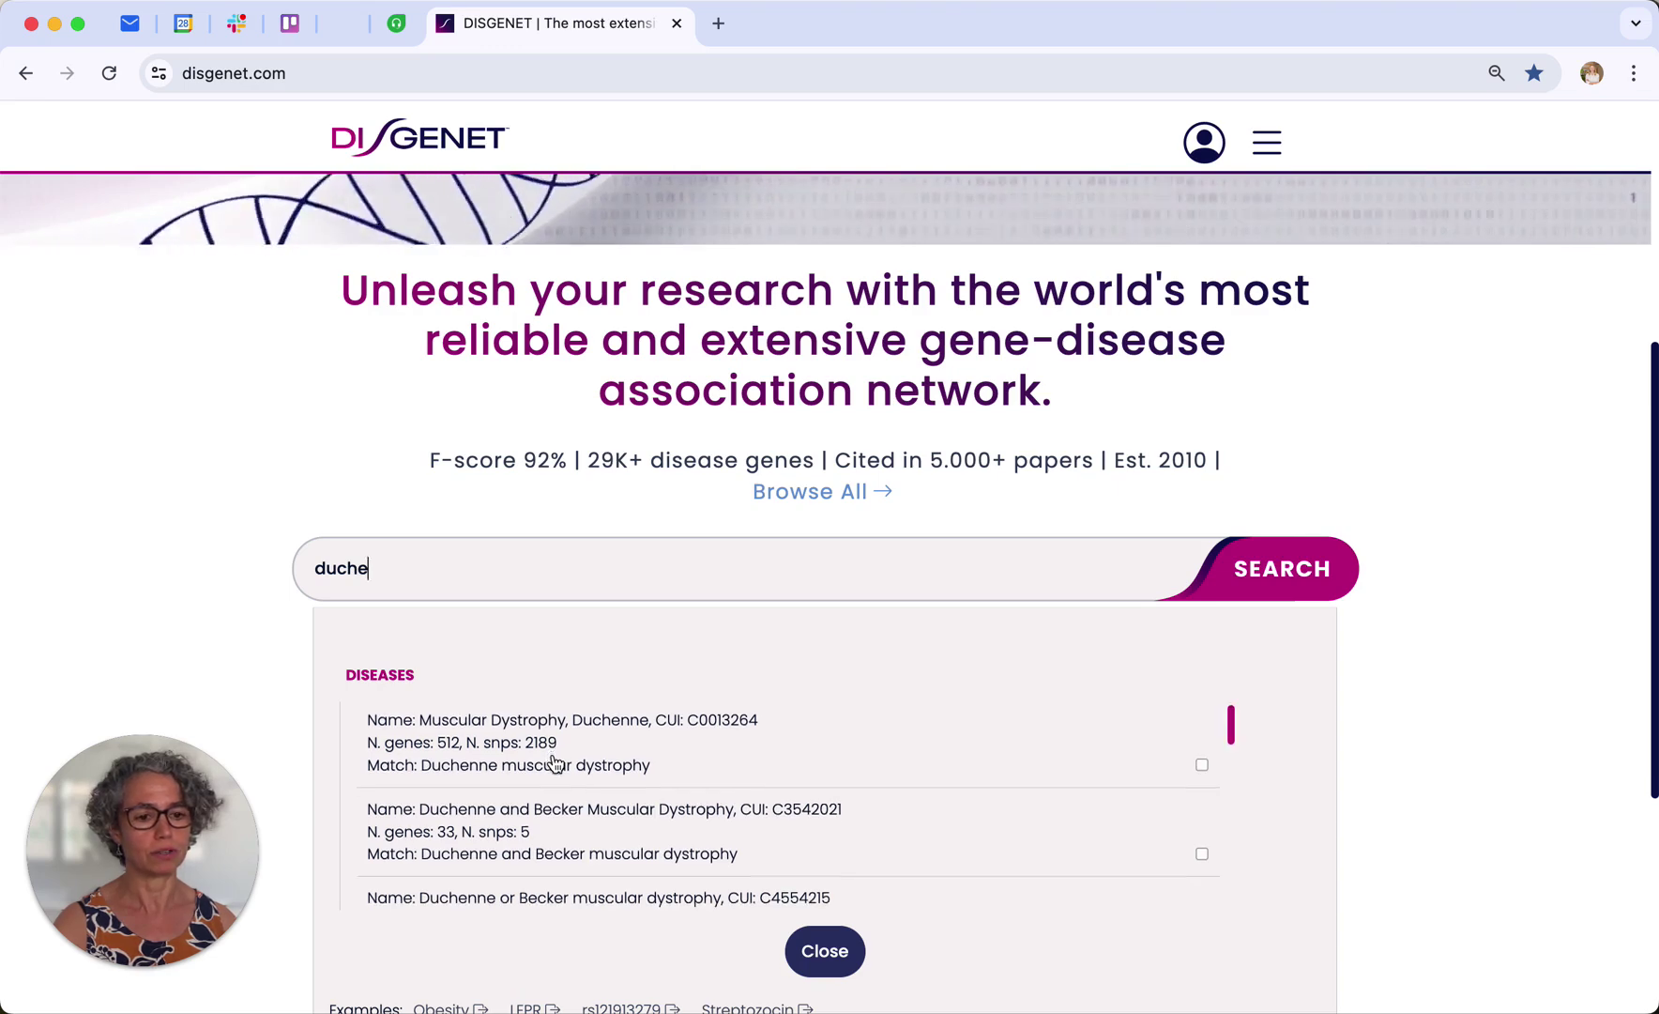
pyautogui.scroll(-4, 554, 762)
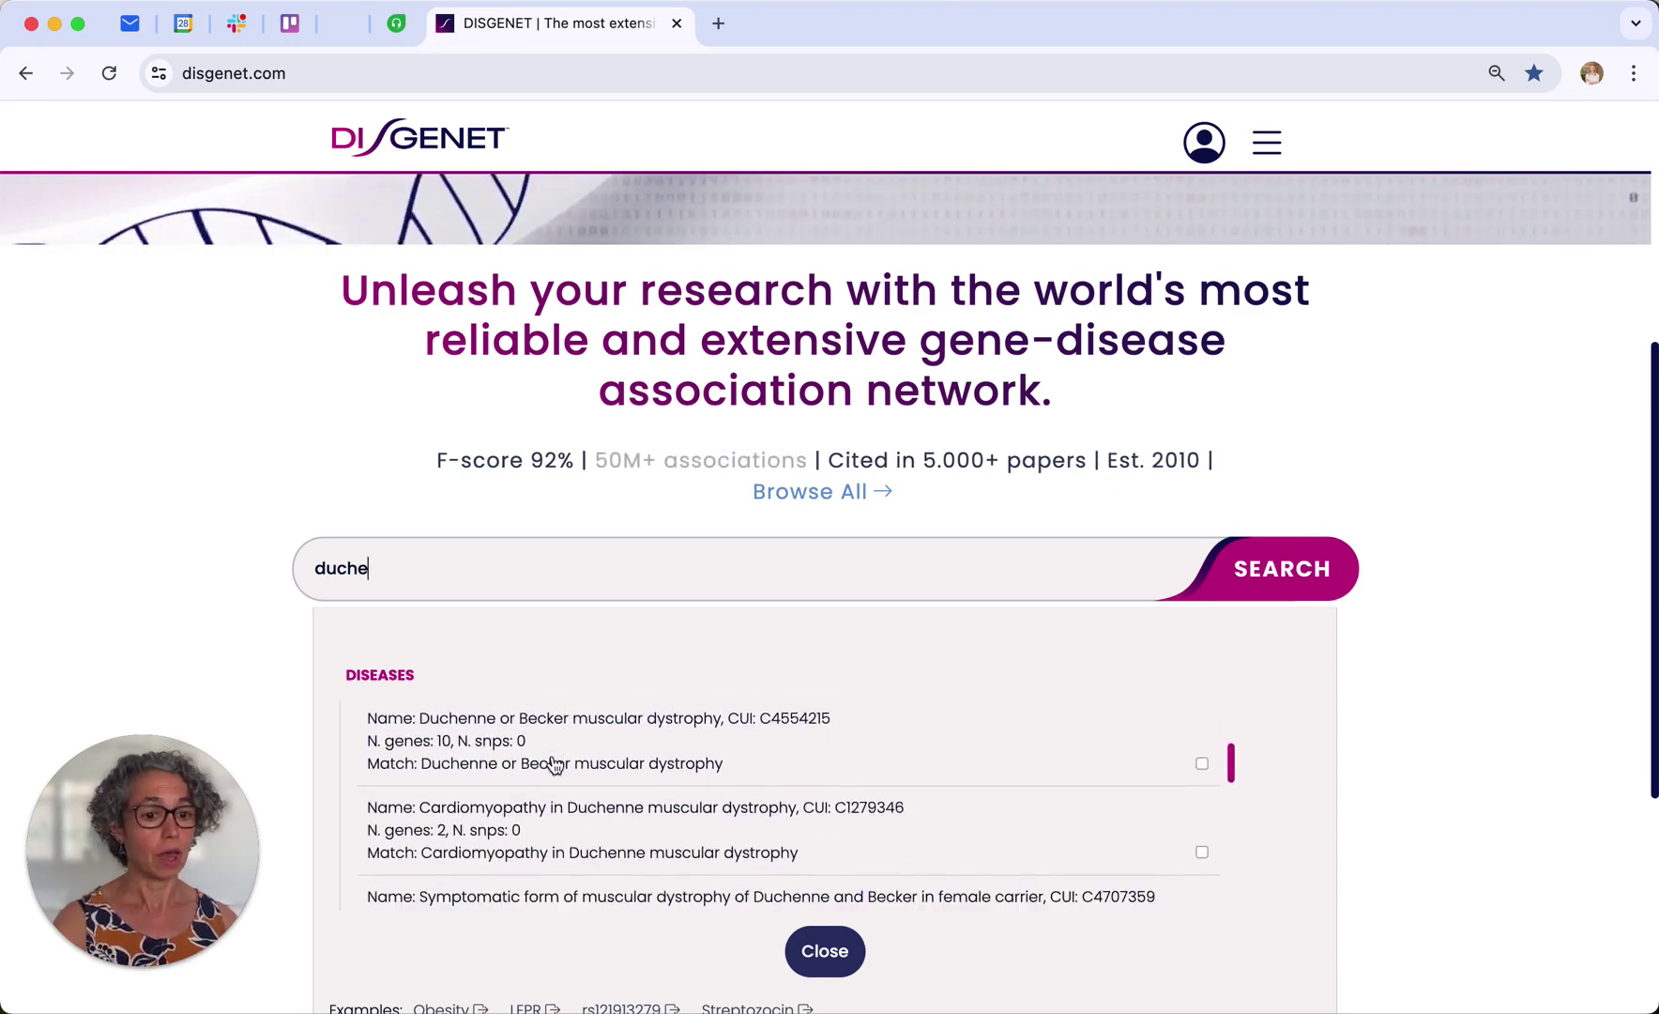
pyautogui.scroll(-2, 554, 764)
pyautogui.scroll(6, 554, 765)
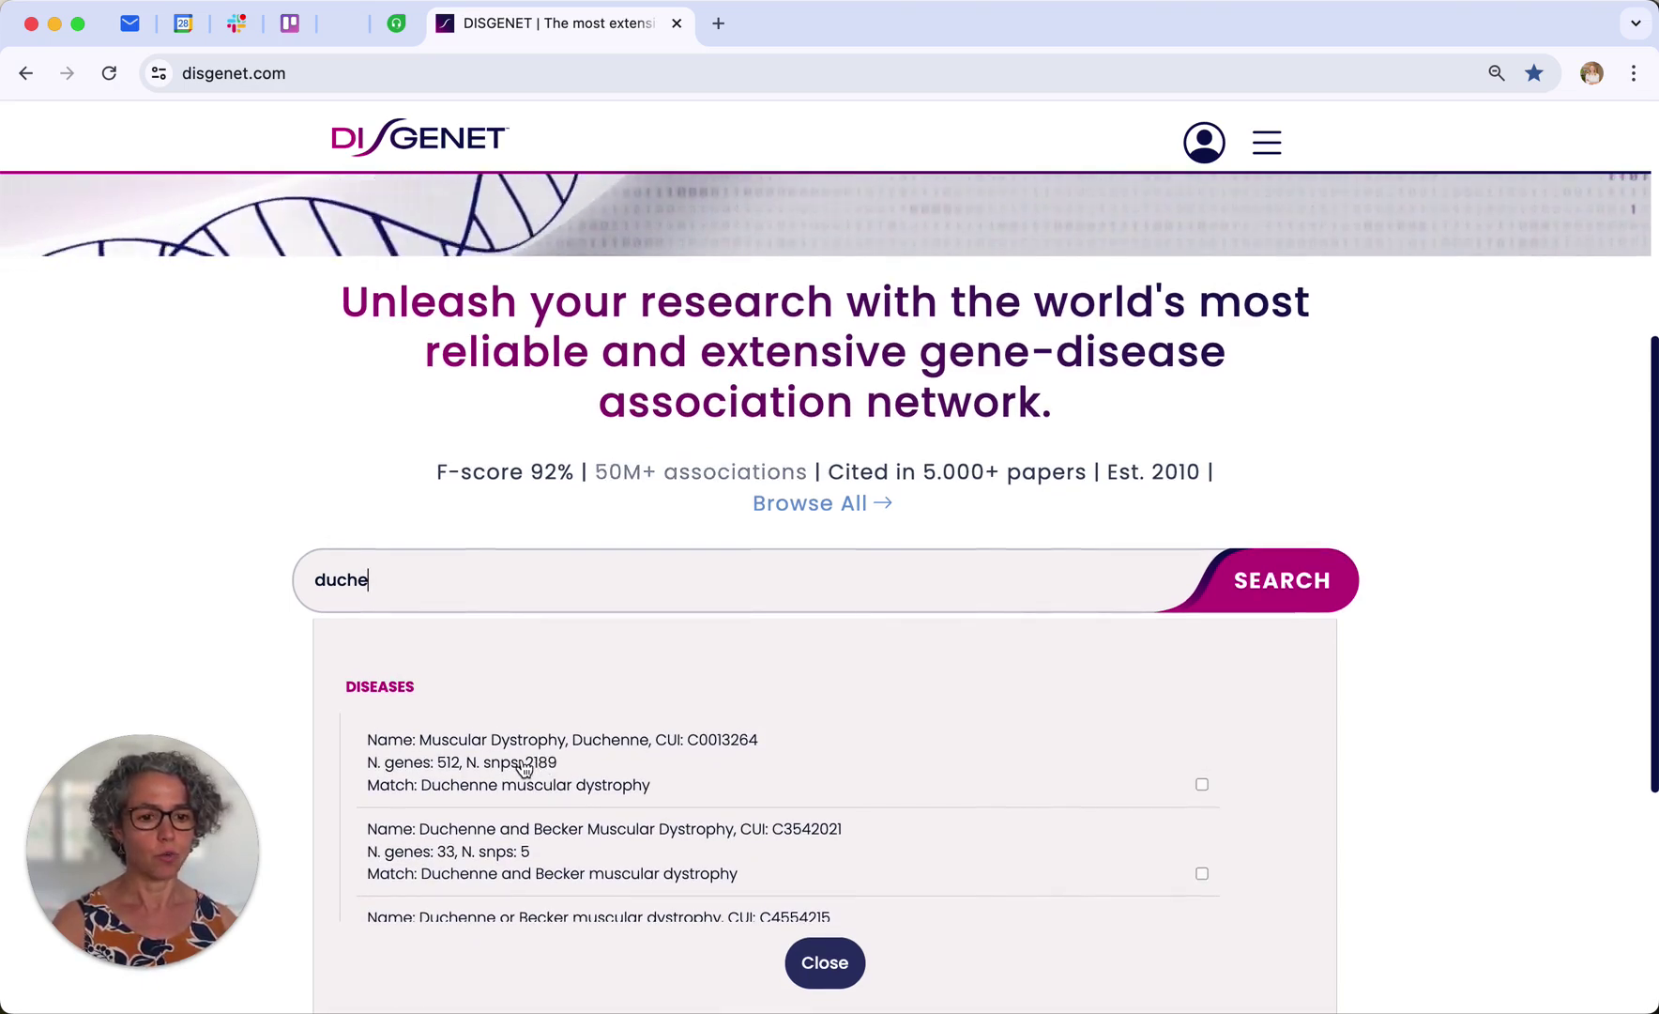
pyautogui.click(552, 770)
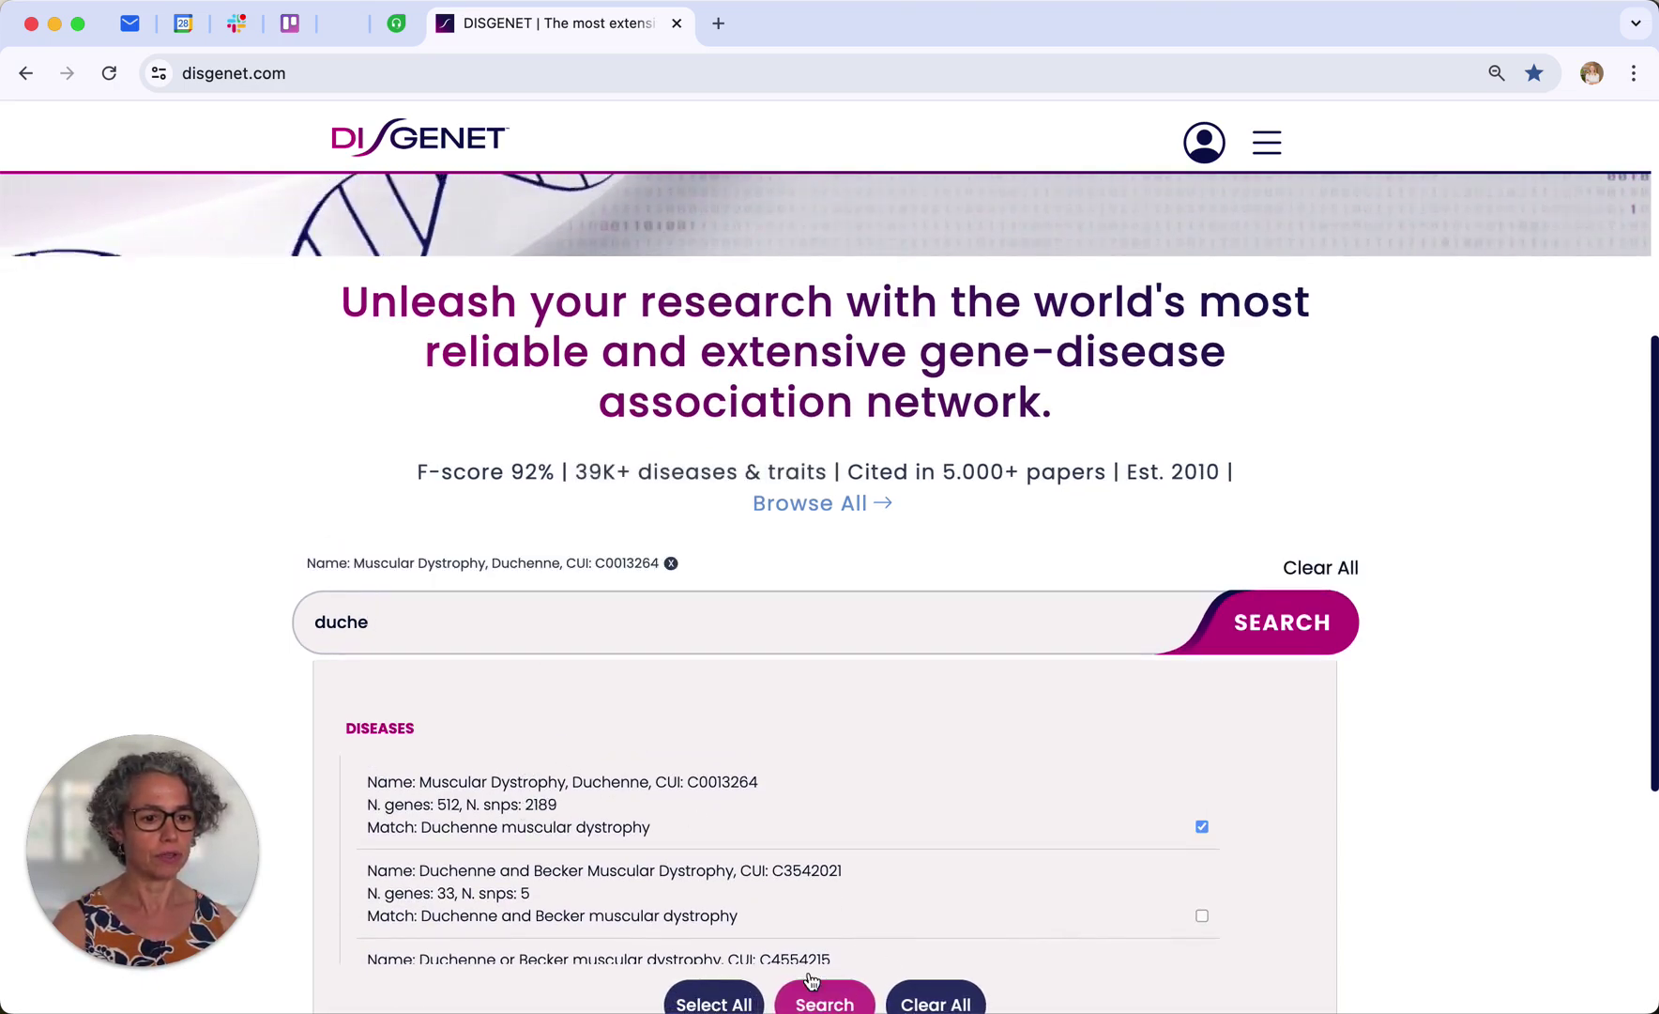
# - Run the Duchenne search and review the GDA Summary table, led by DMD (dystrophin) at score 1
pyautogui.click(818, 1001)
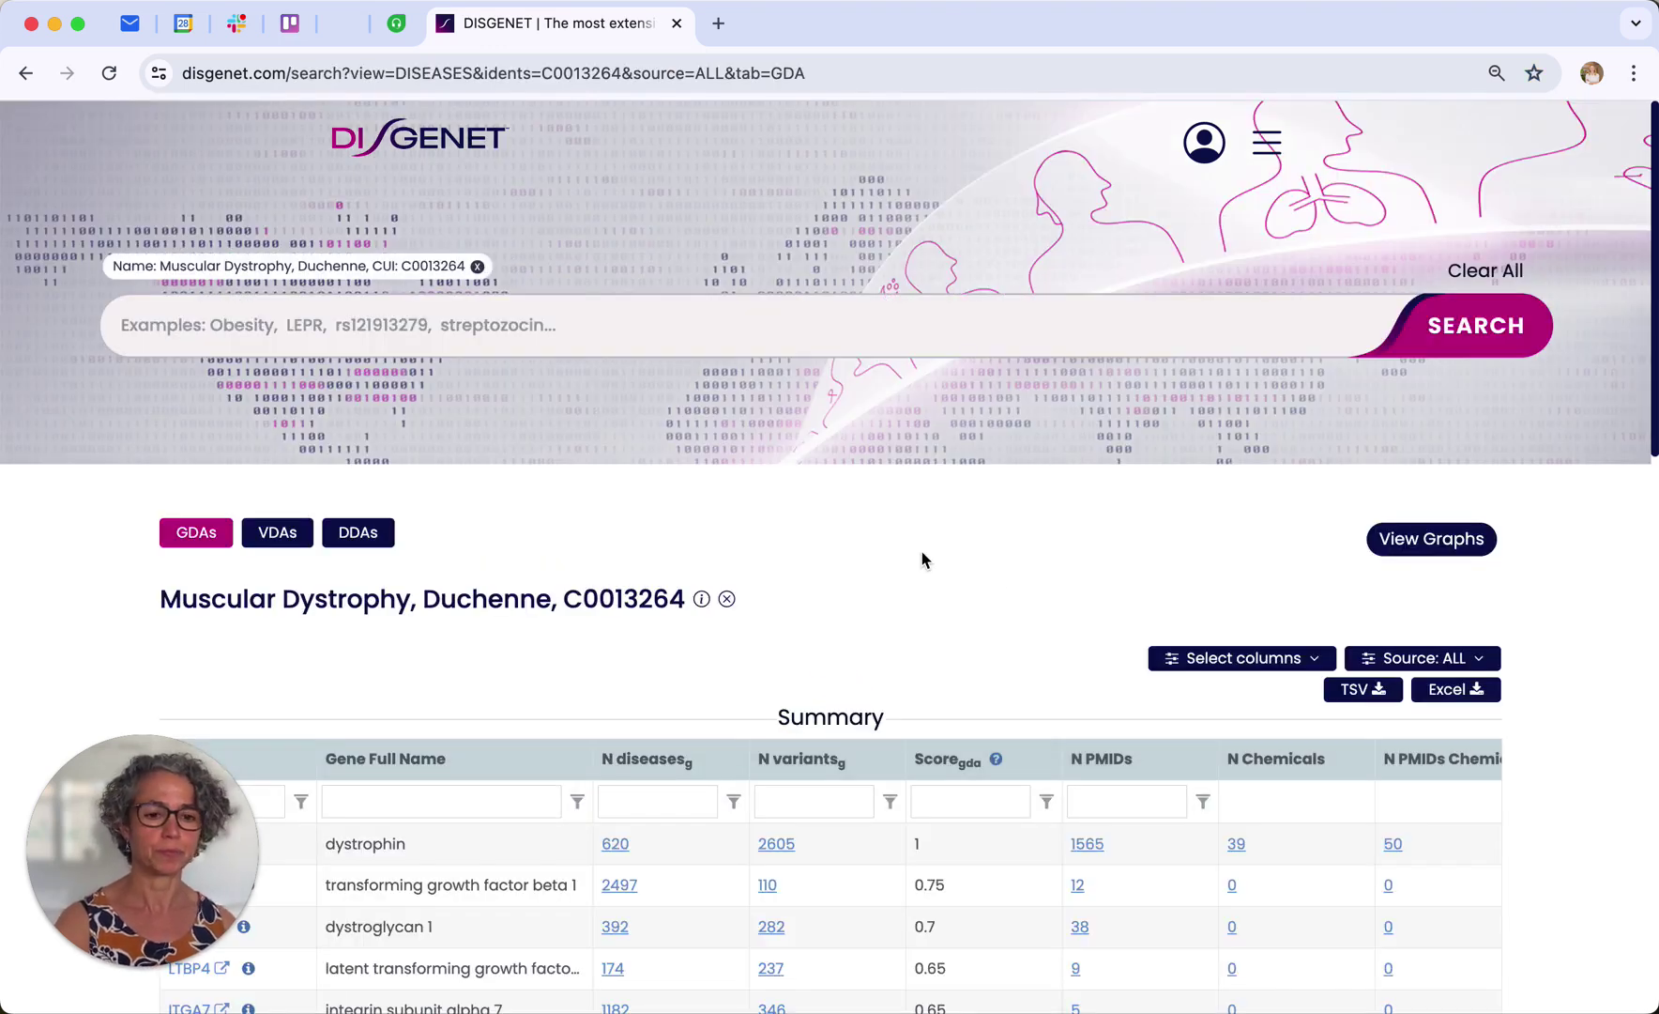
pyautogui.scroll(-3, 921, 561)
pyautogui.scroll(-2, 925, 498)
pyautogui.scroll(4, 925, 497)
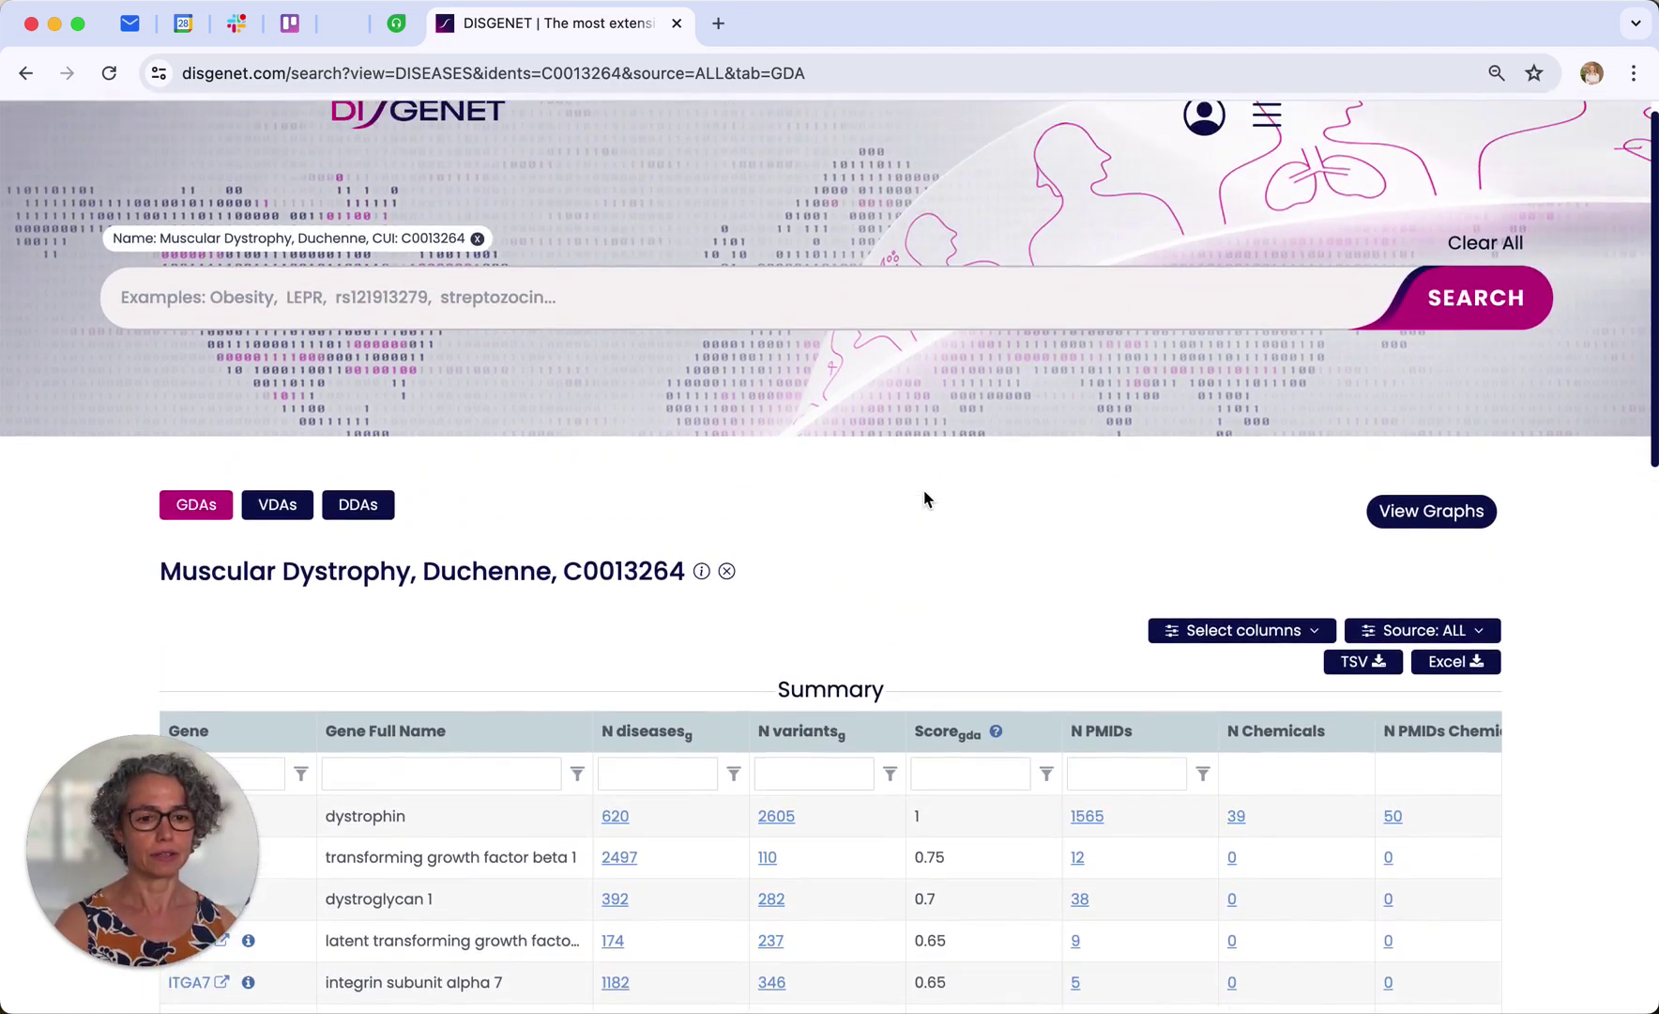
pyautogui.scroll(1, 925, 503)
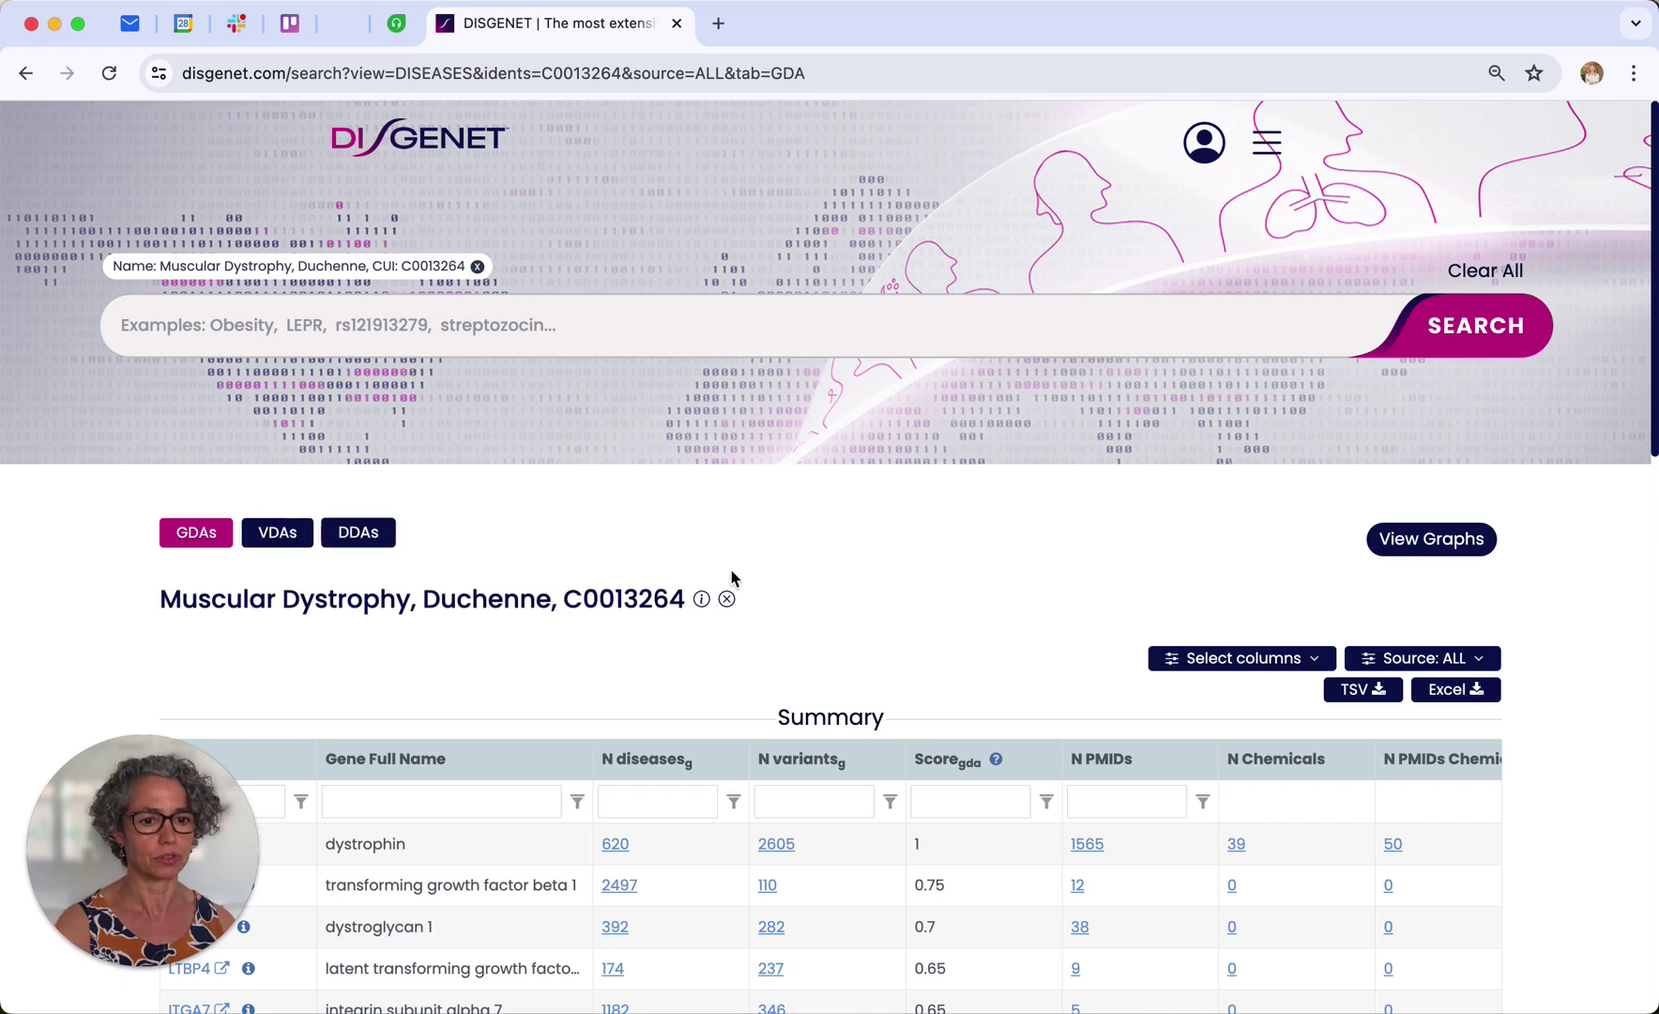
pyautogui.scroll(-3, 967, 611)
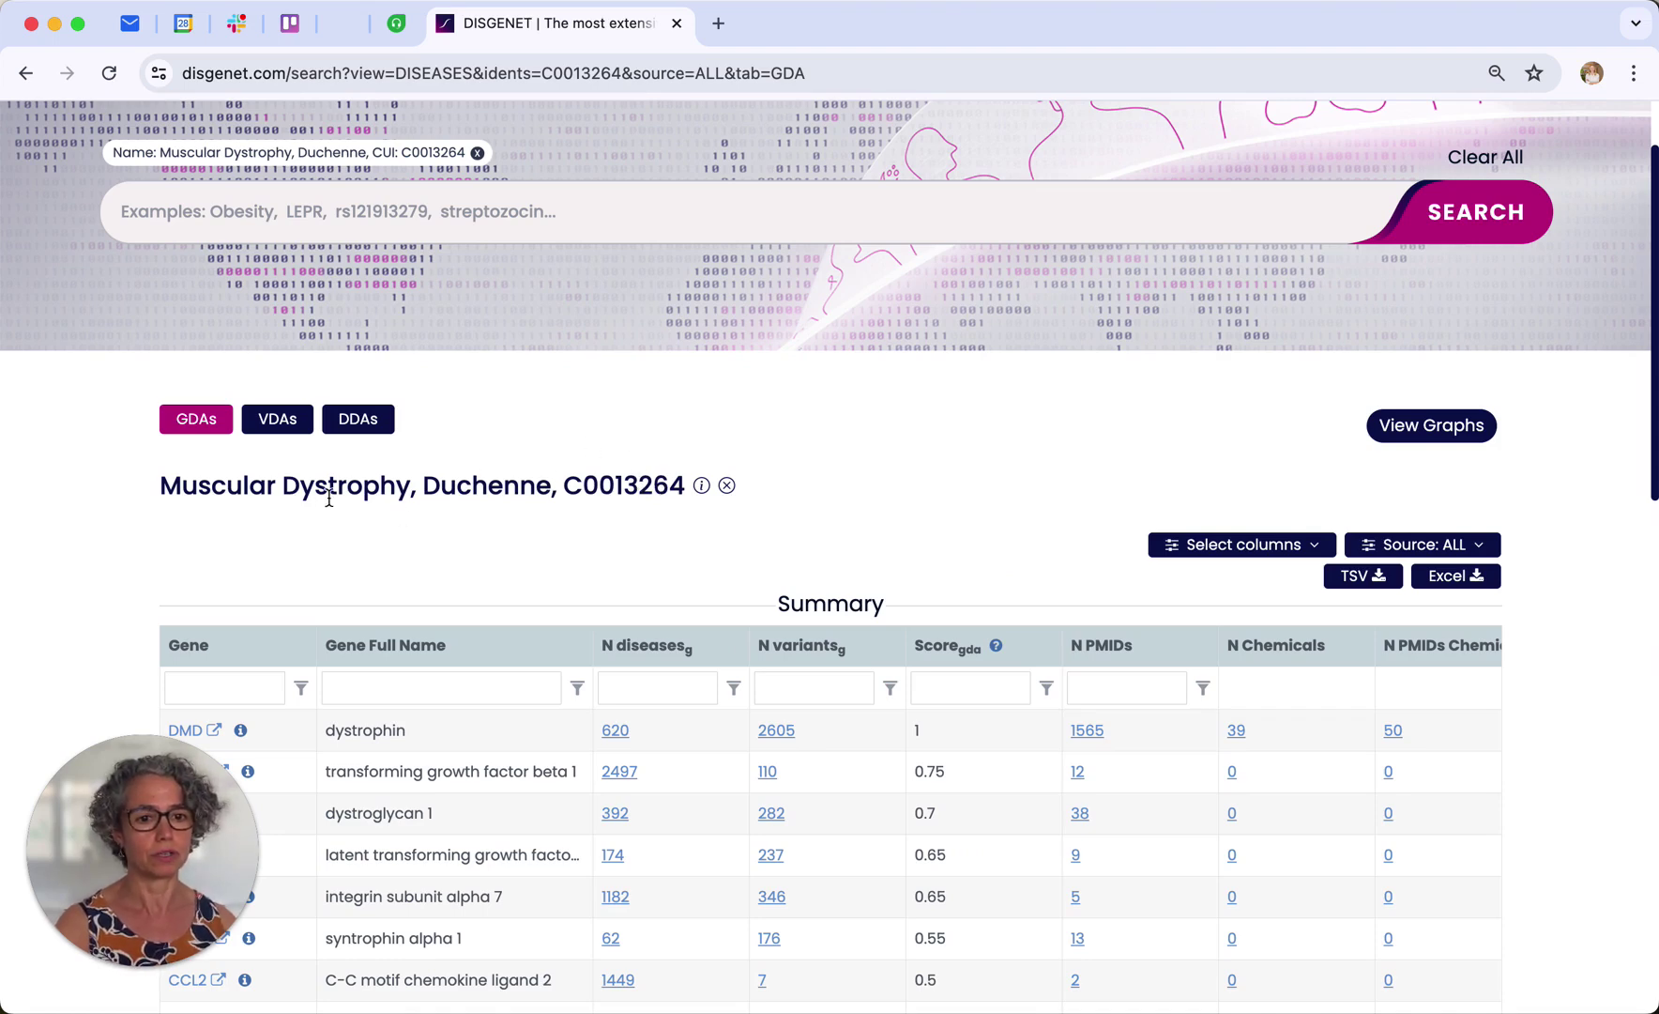
pyautogui.click(702, 486)
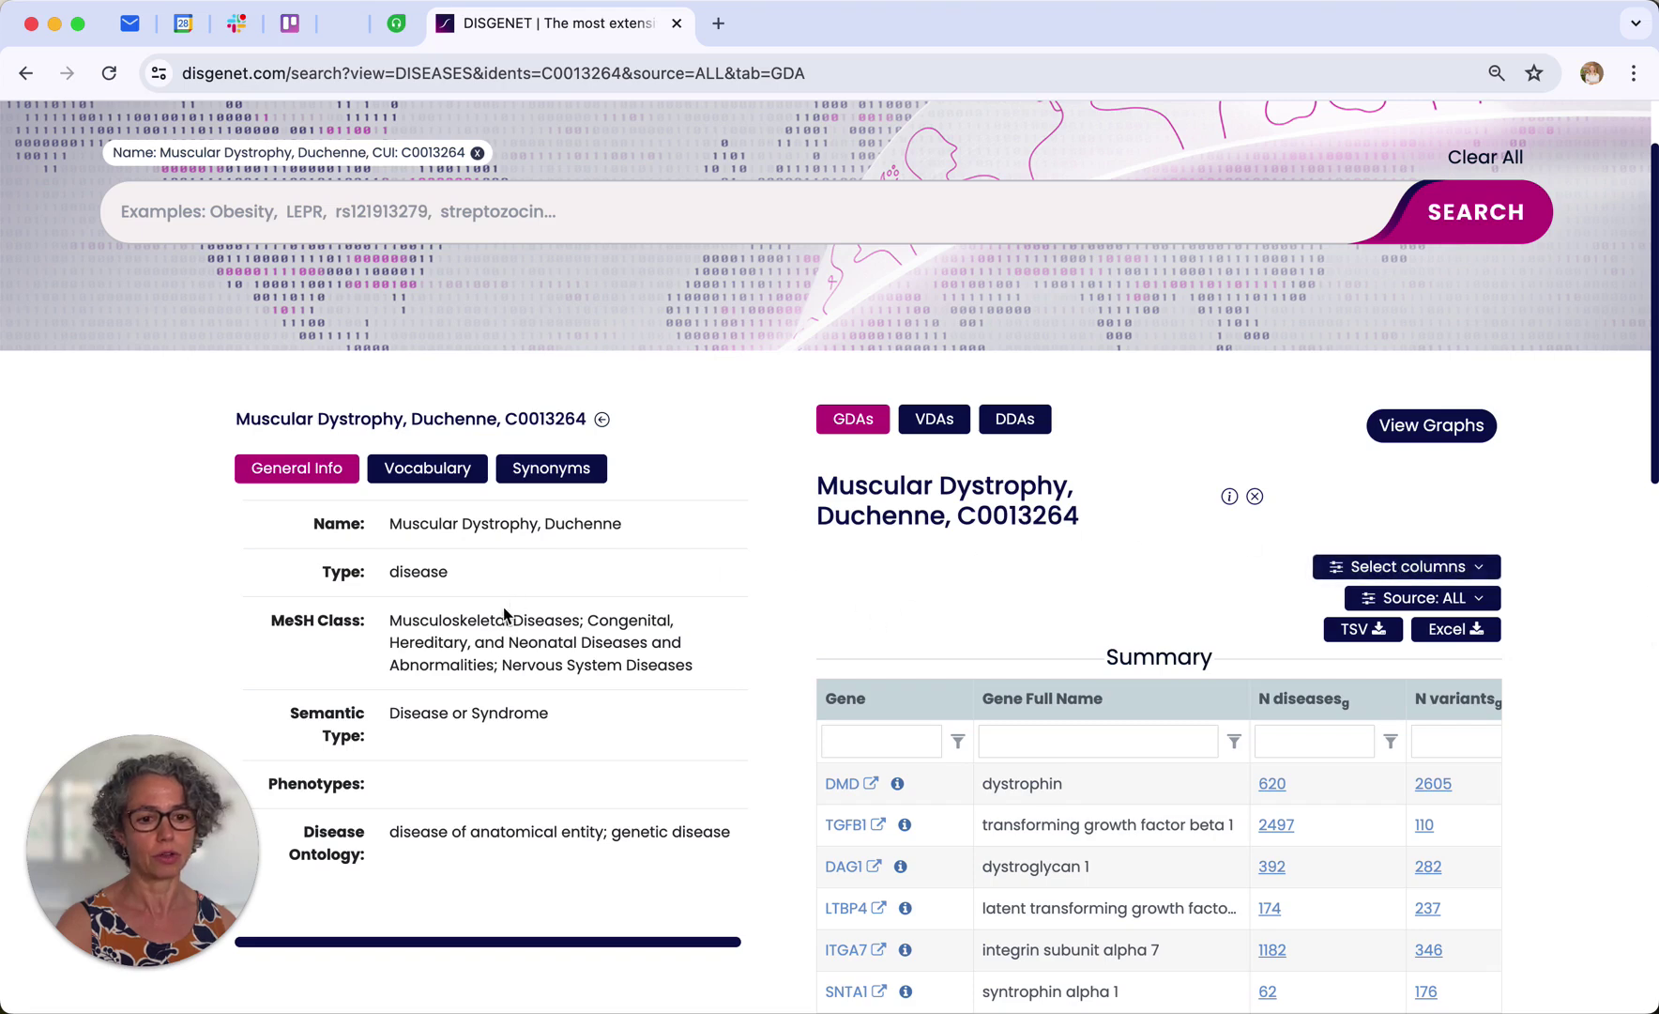
pyautogui.scroll(-1, 494, 650)
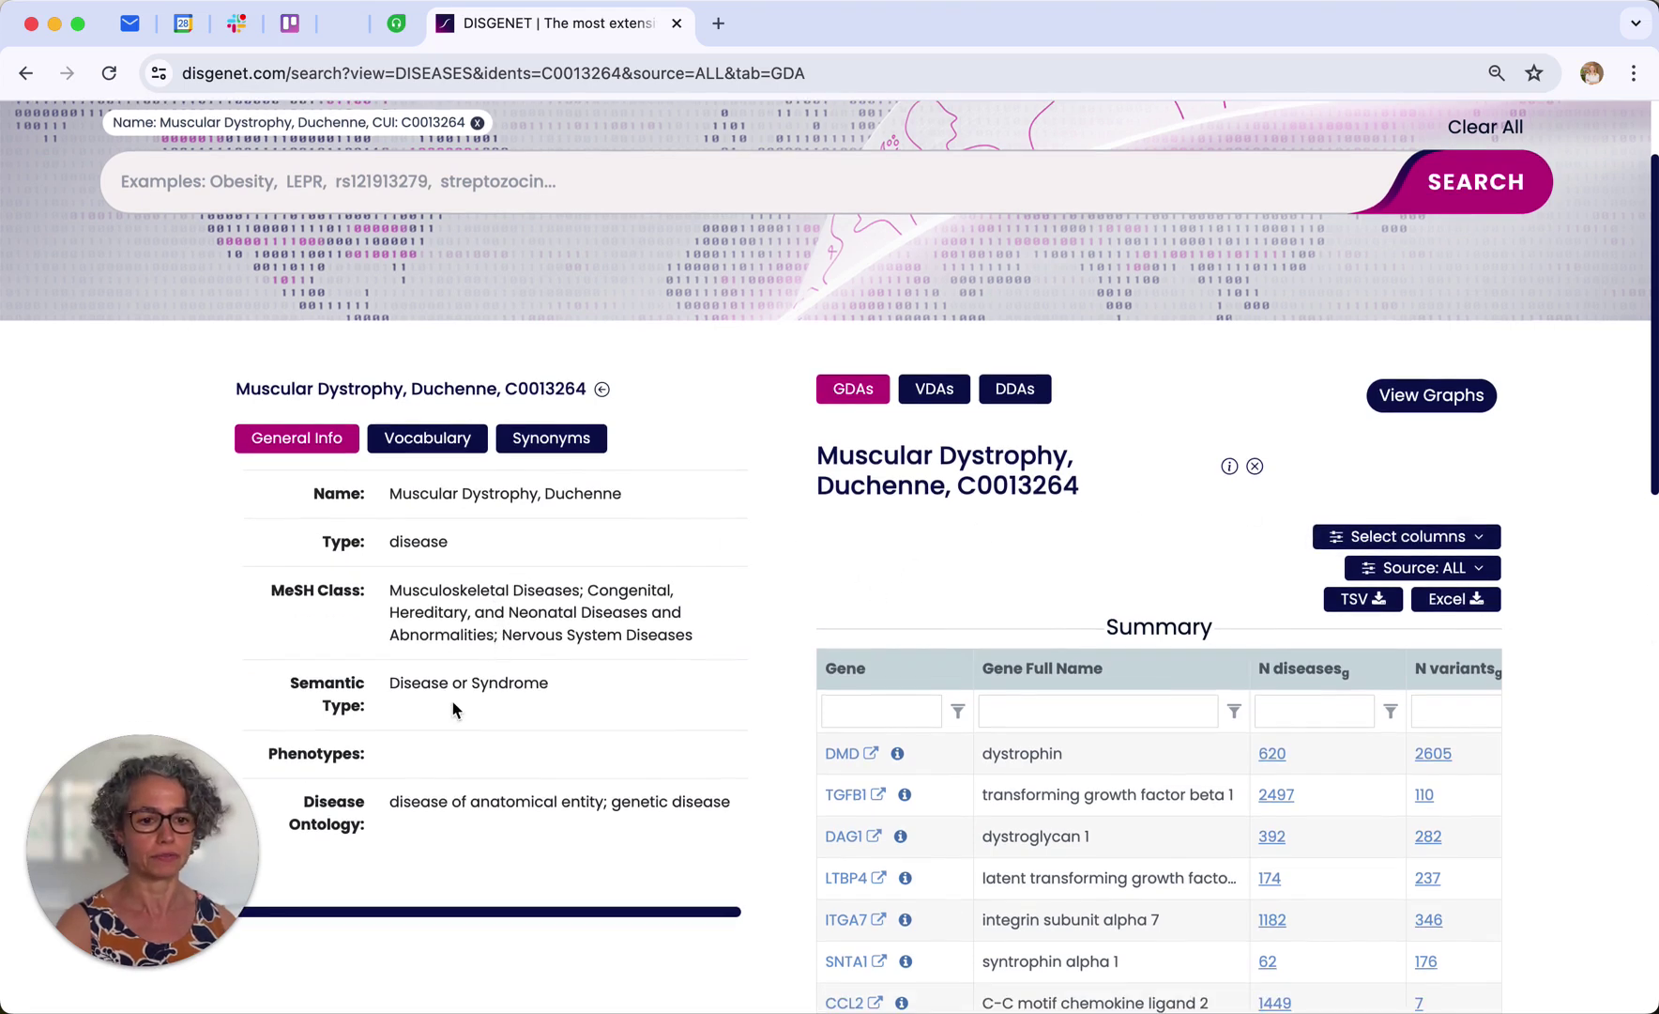
pyautogui.click(443, 452)
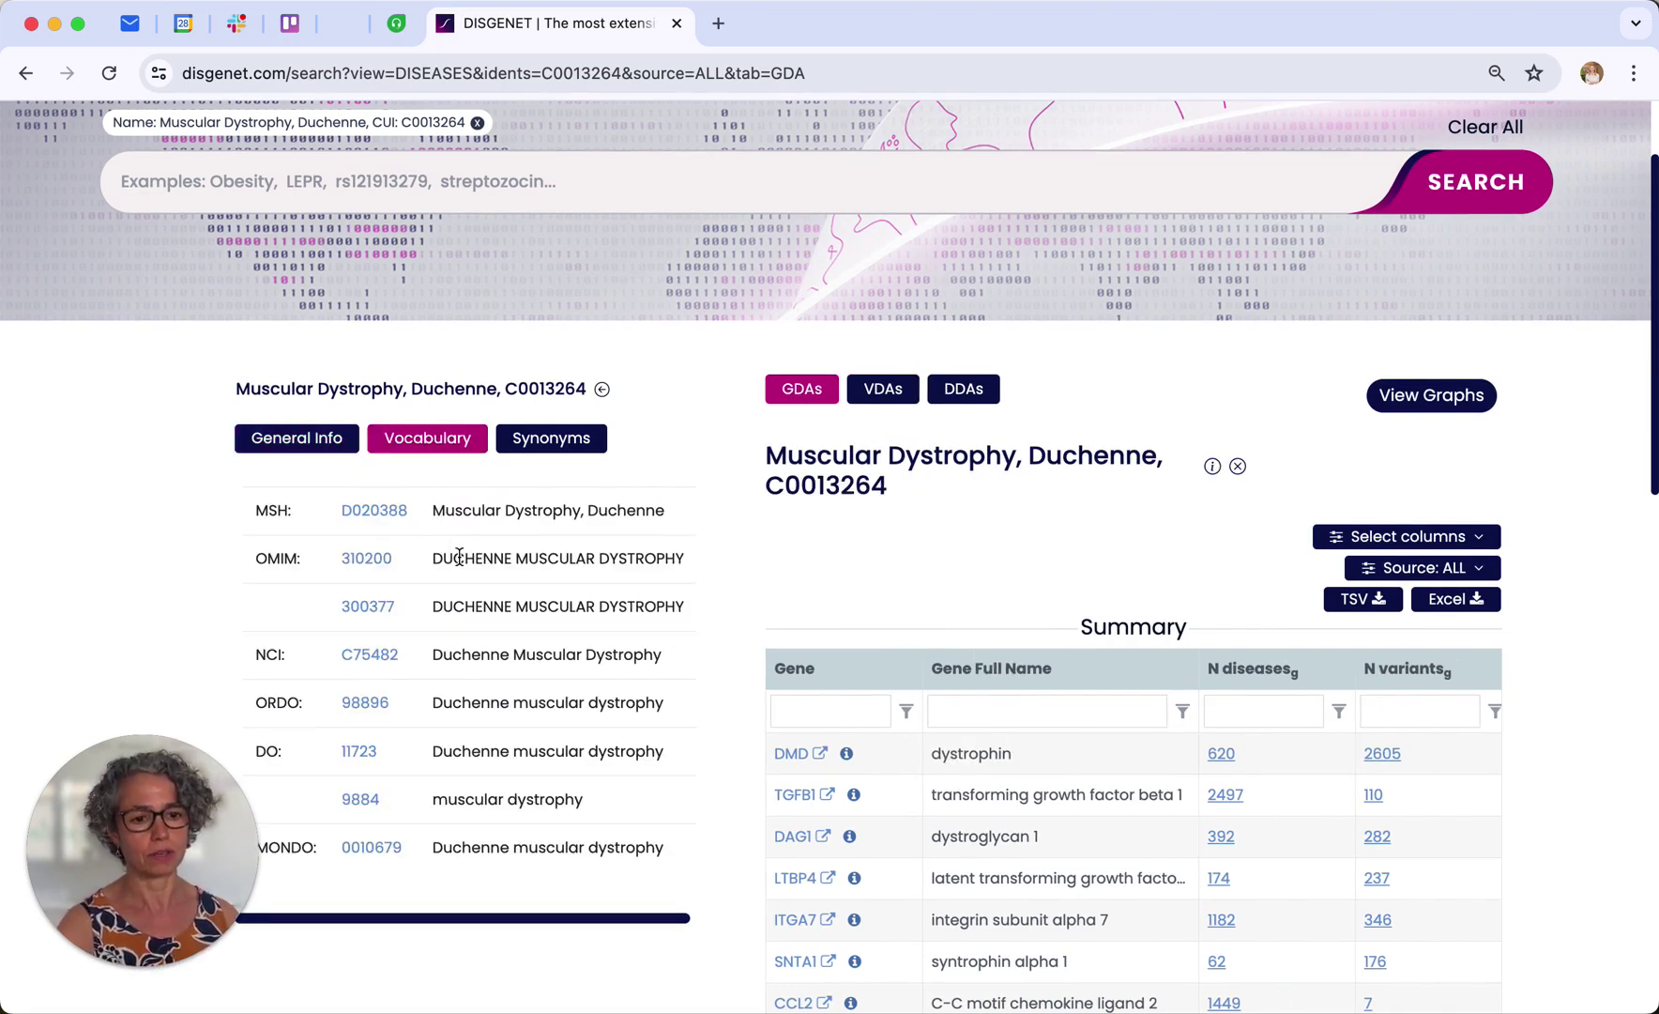
pyautogui.click(549, 438)
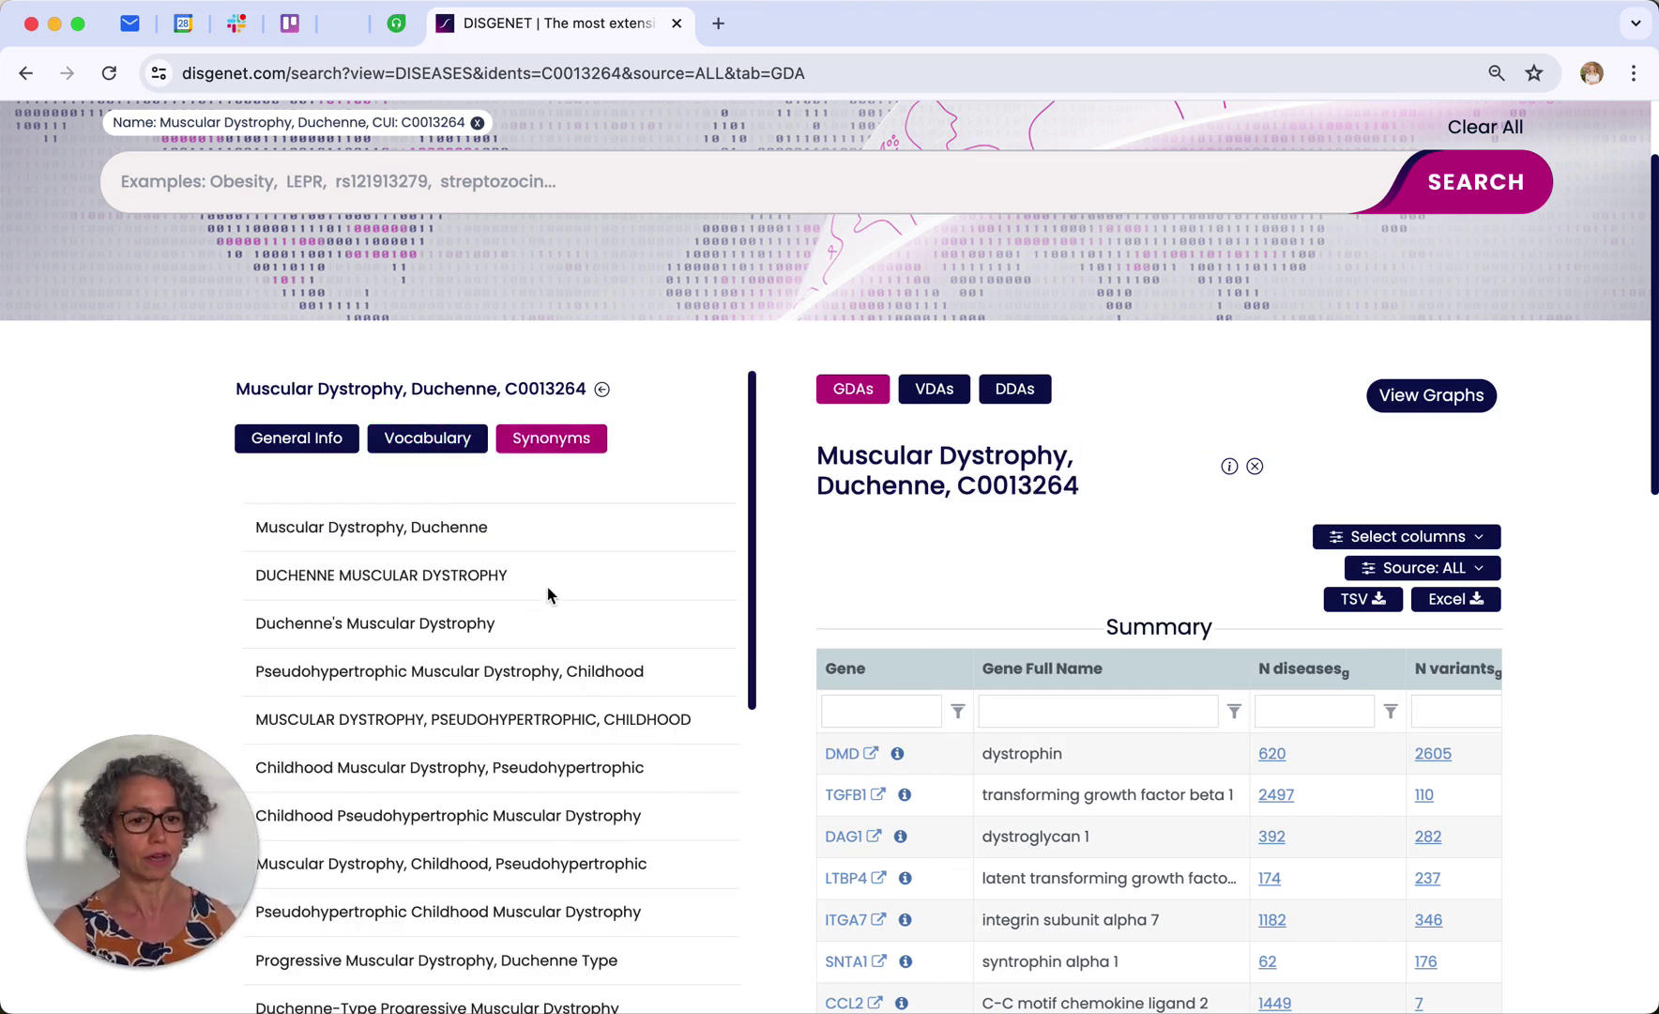
pyautogui.click(603, 390)
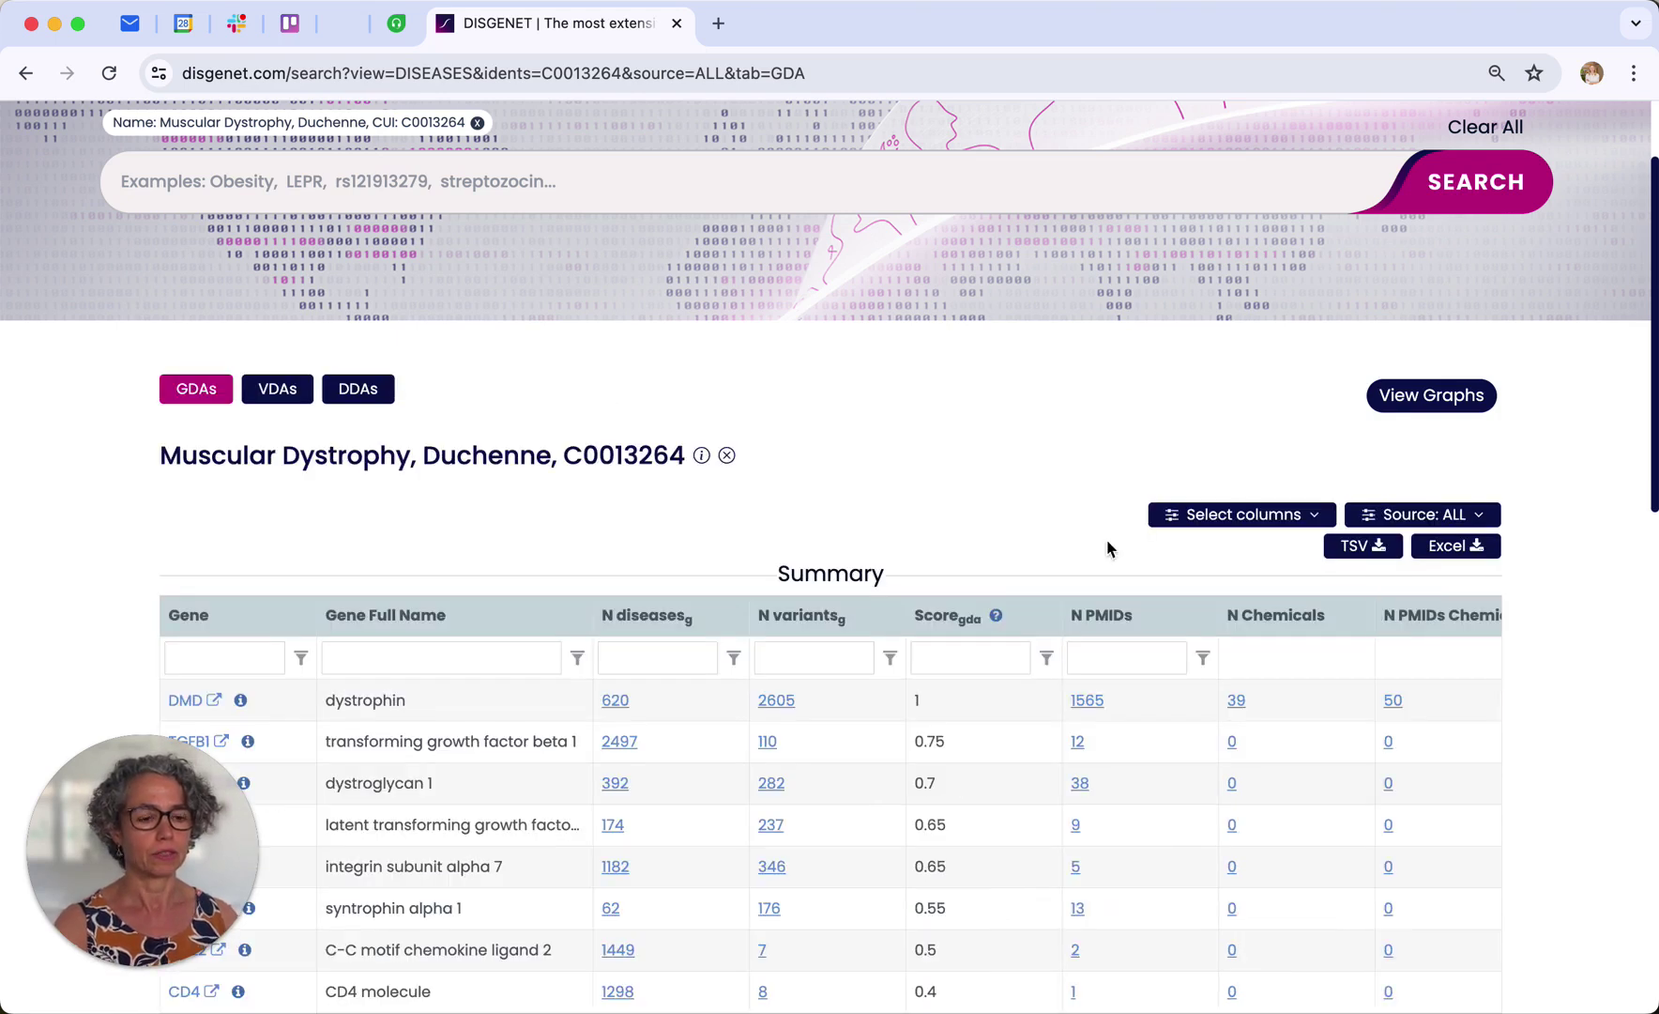
pyautogui.scroll(-1, 997, 496)
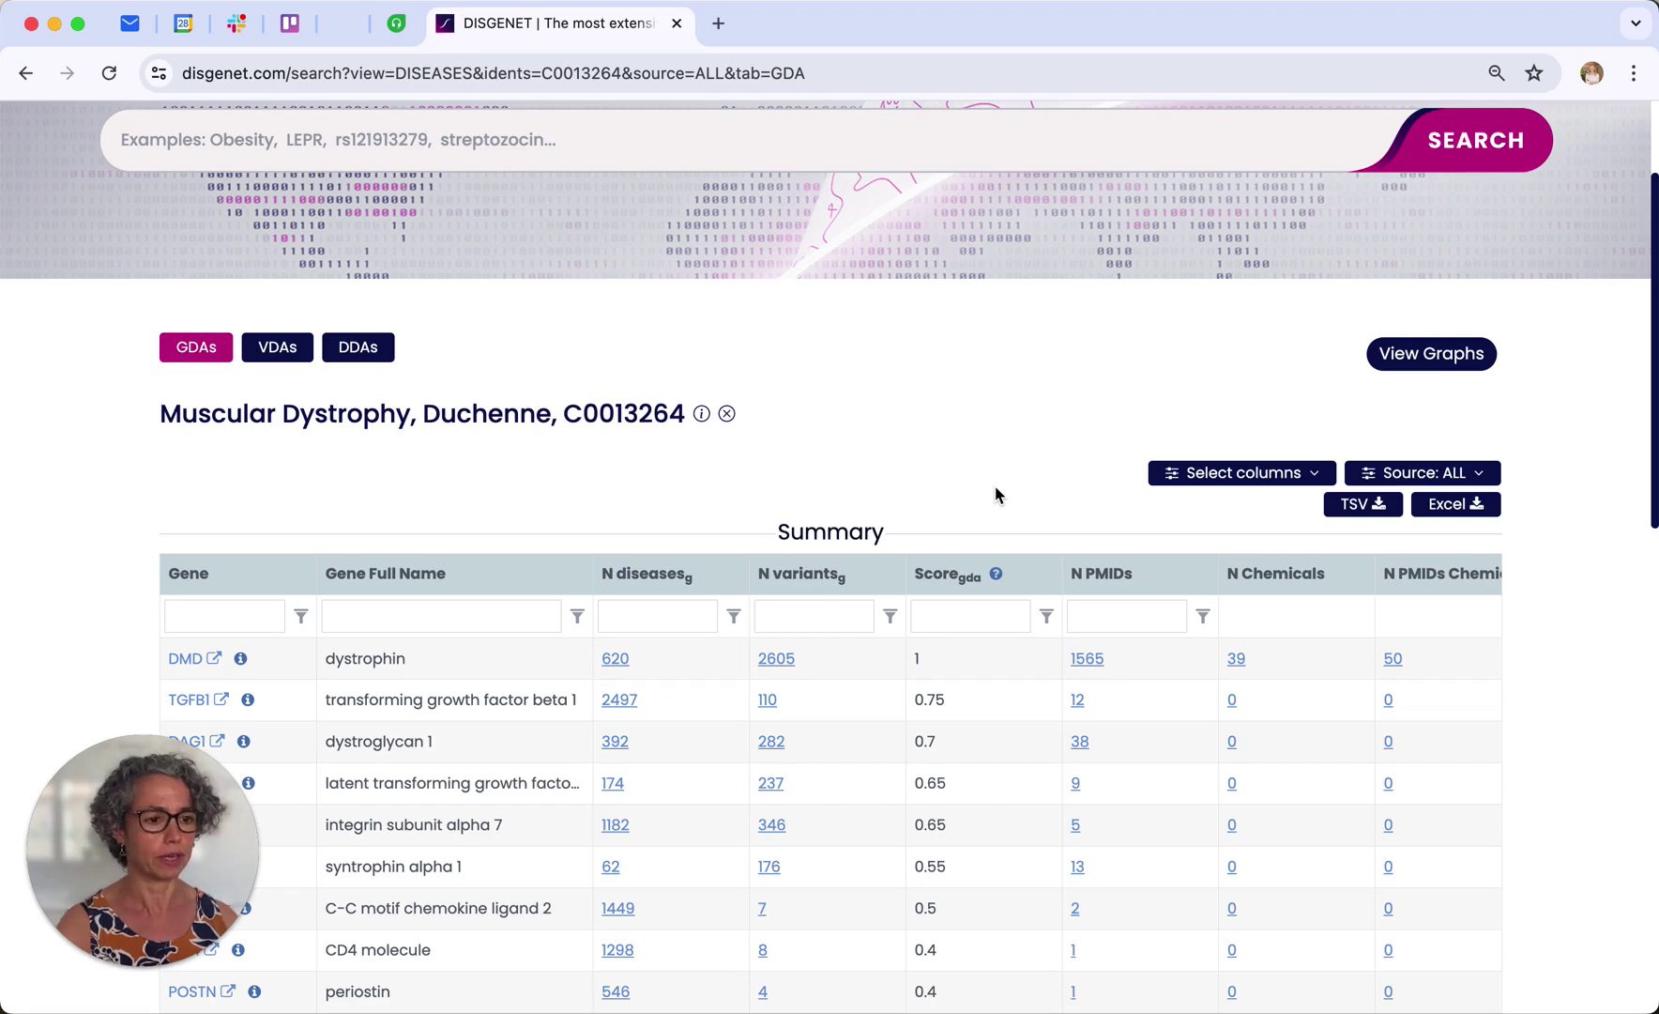
pyautogui.scroll(-1, 997, 496)
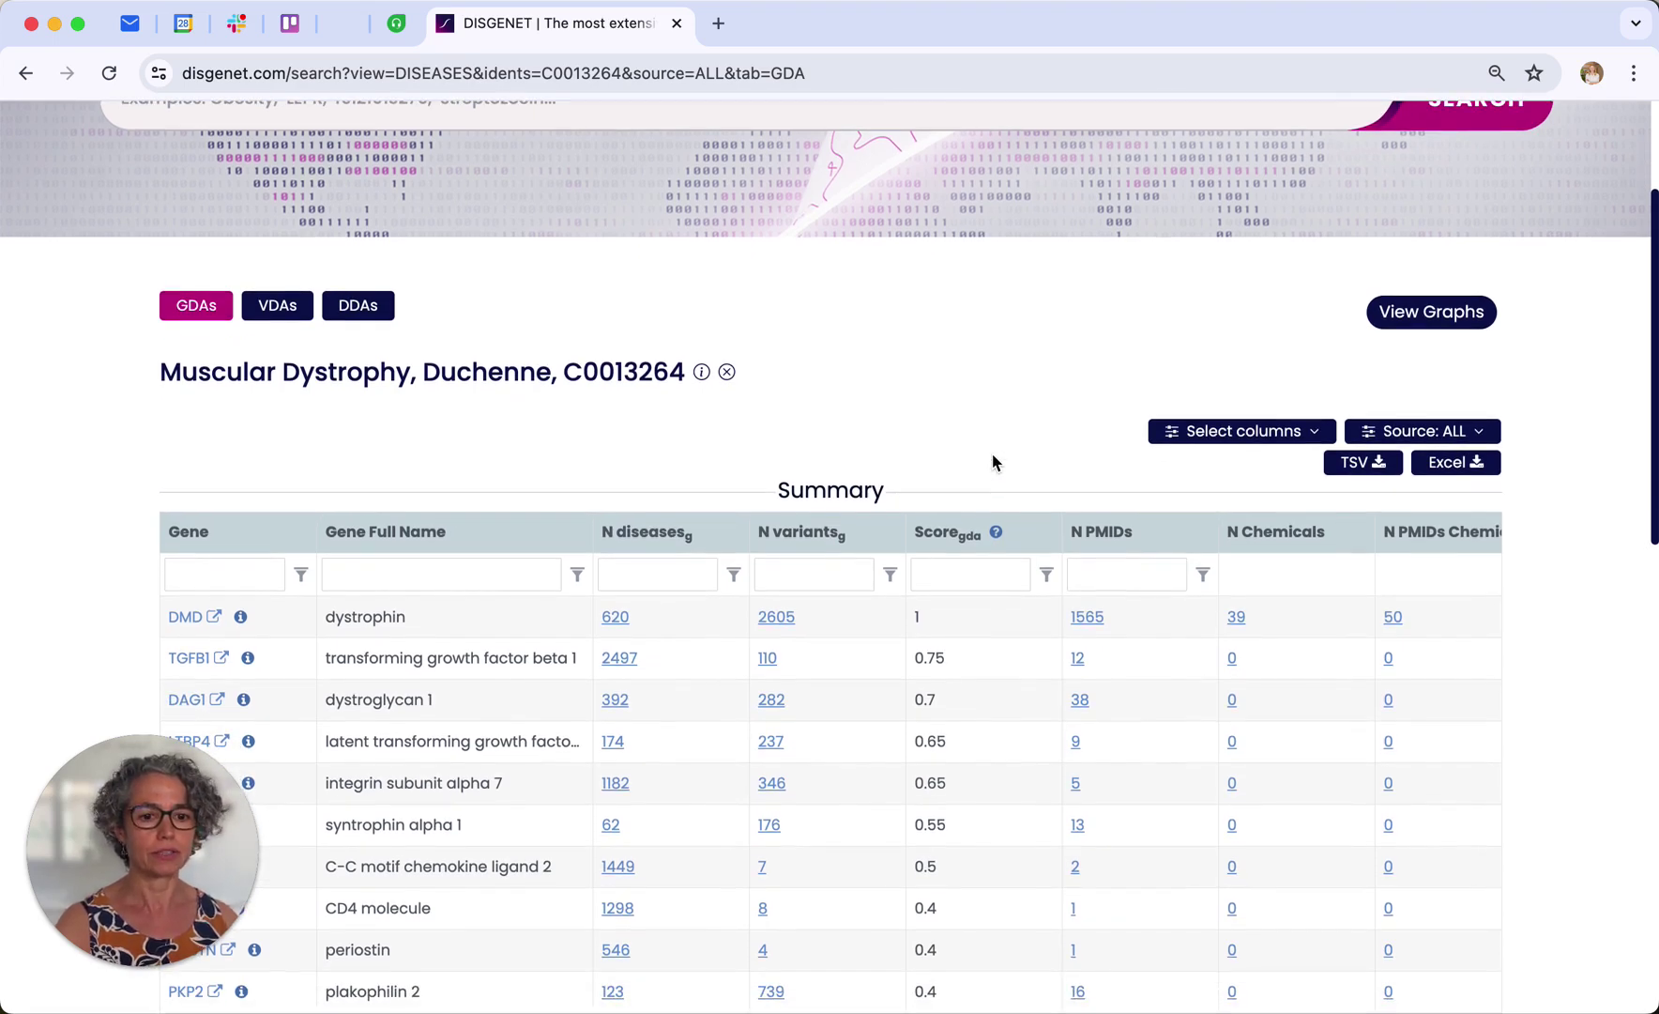
pyautogui.scroll(-3, 993, 463)
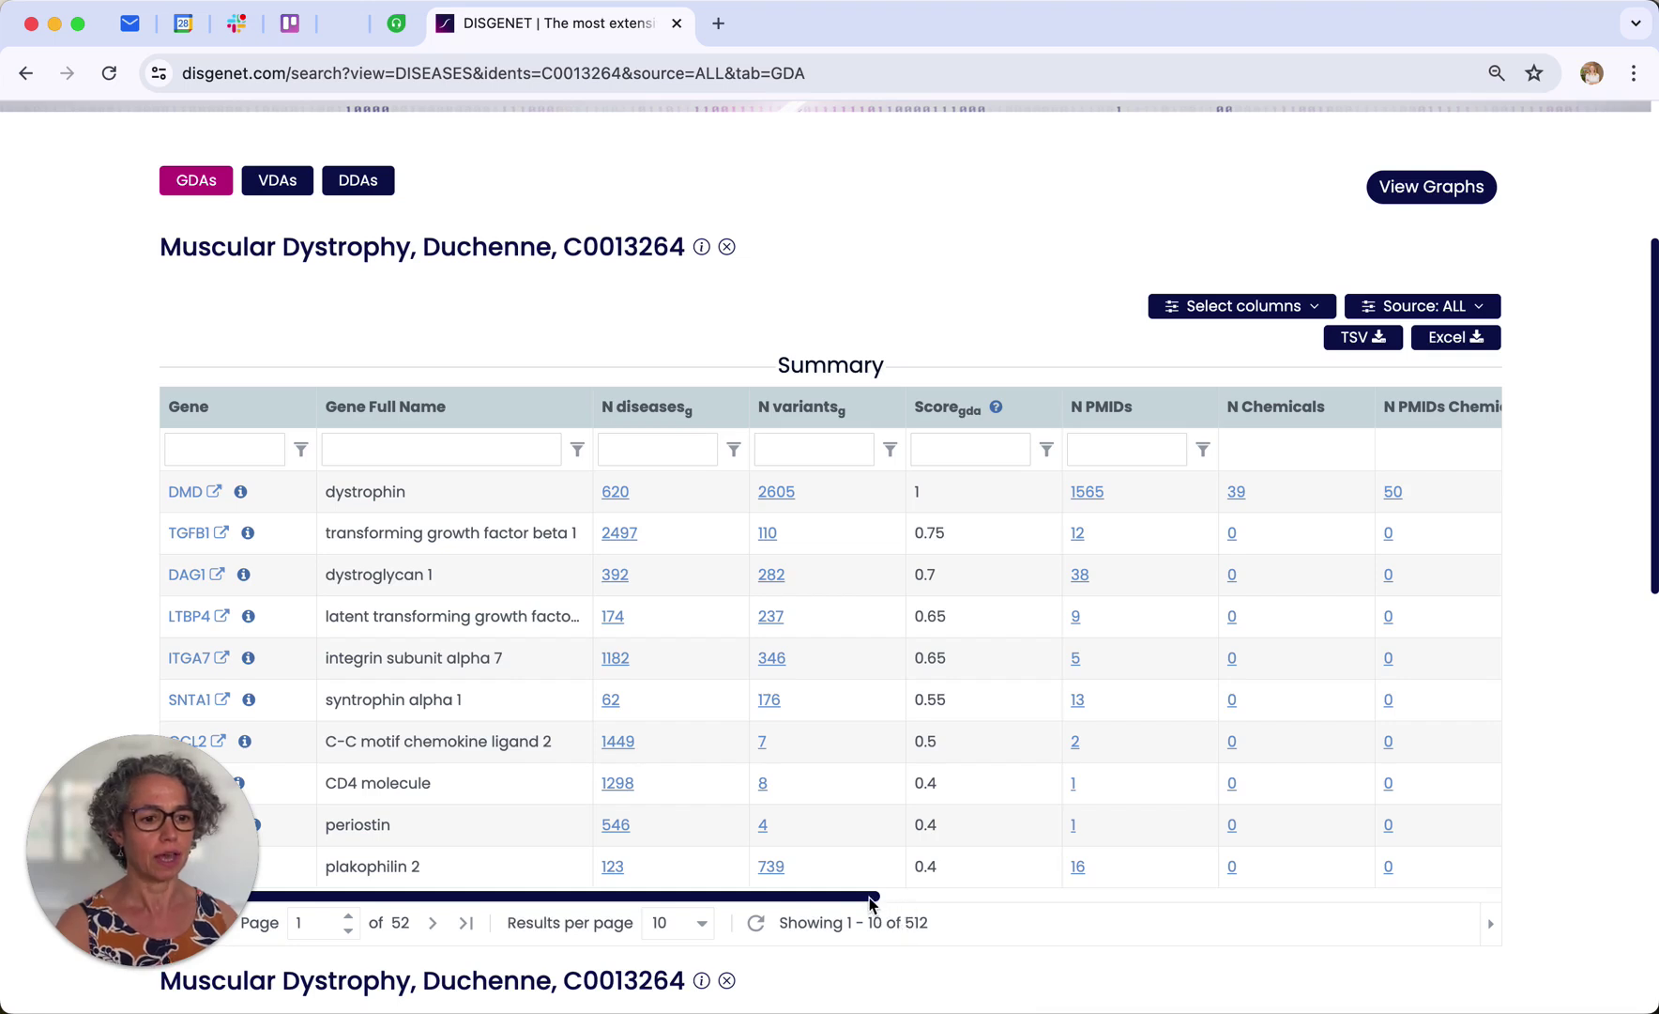
pyautogui.moveTo(870, 901); pyautogui.dragTo(752, 896)
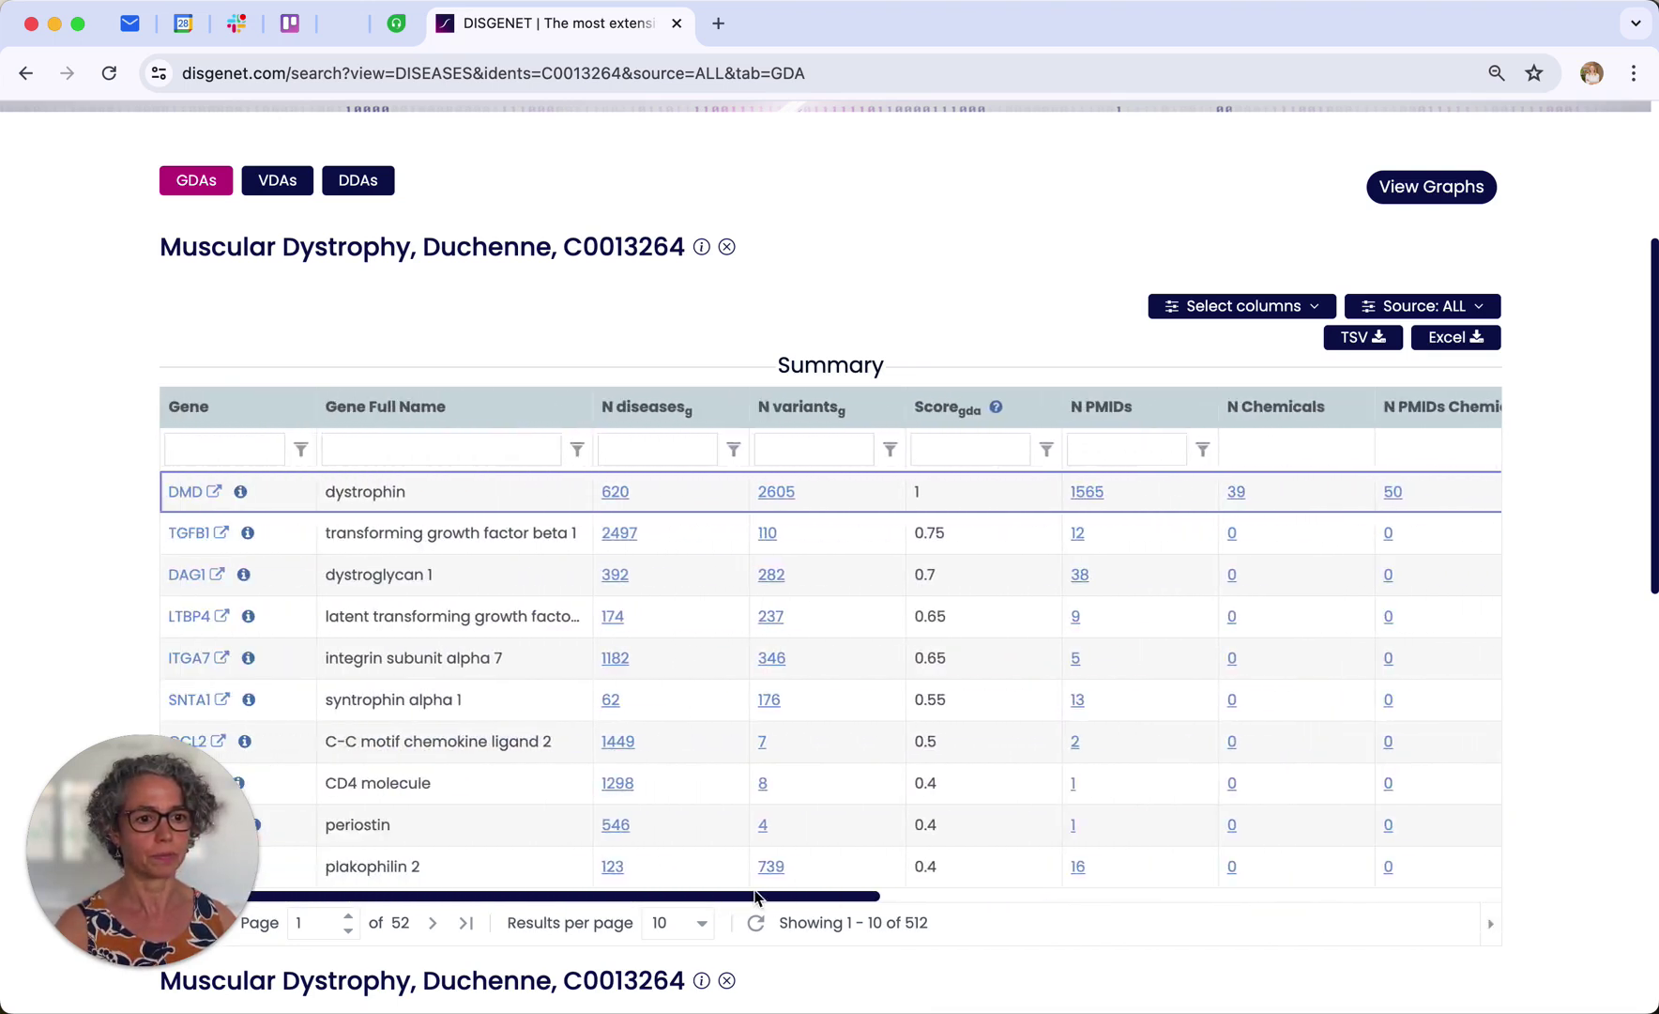
# - Hide N PMIDs Chemicals and N Chemicals, and add the Pathways and Protein Class columns
pyautogui.click(1201, 308)
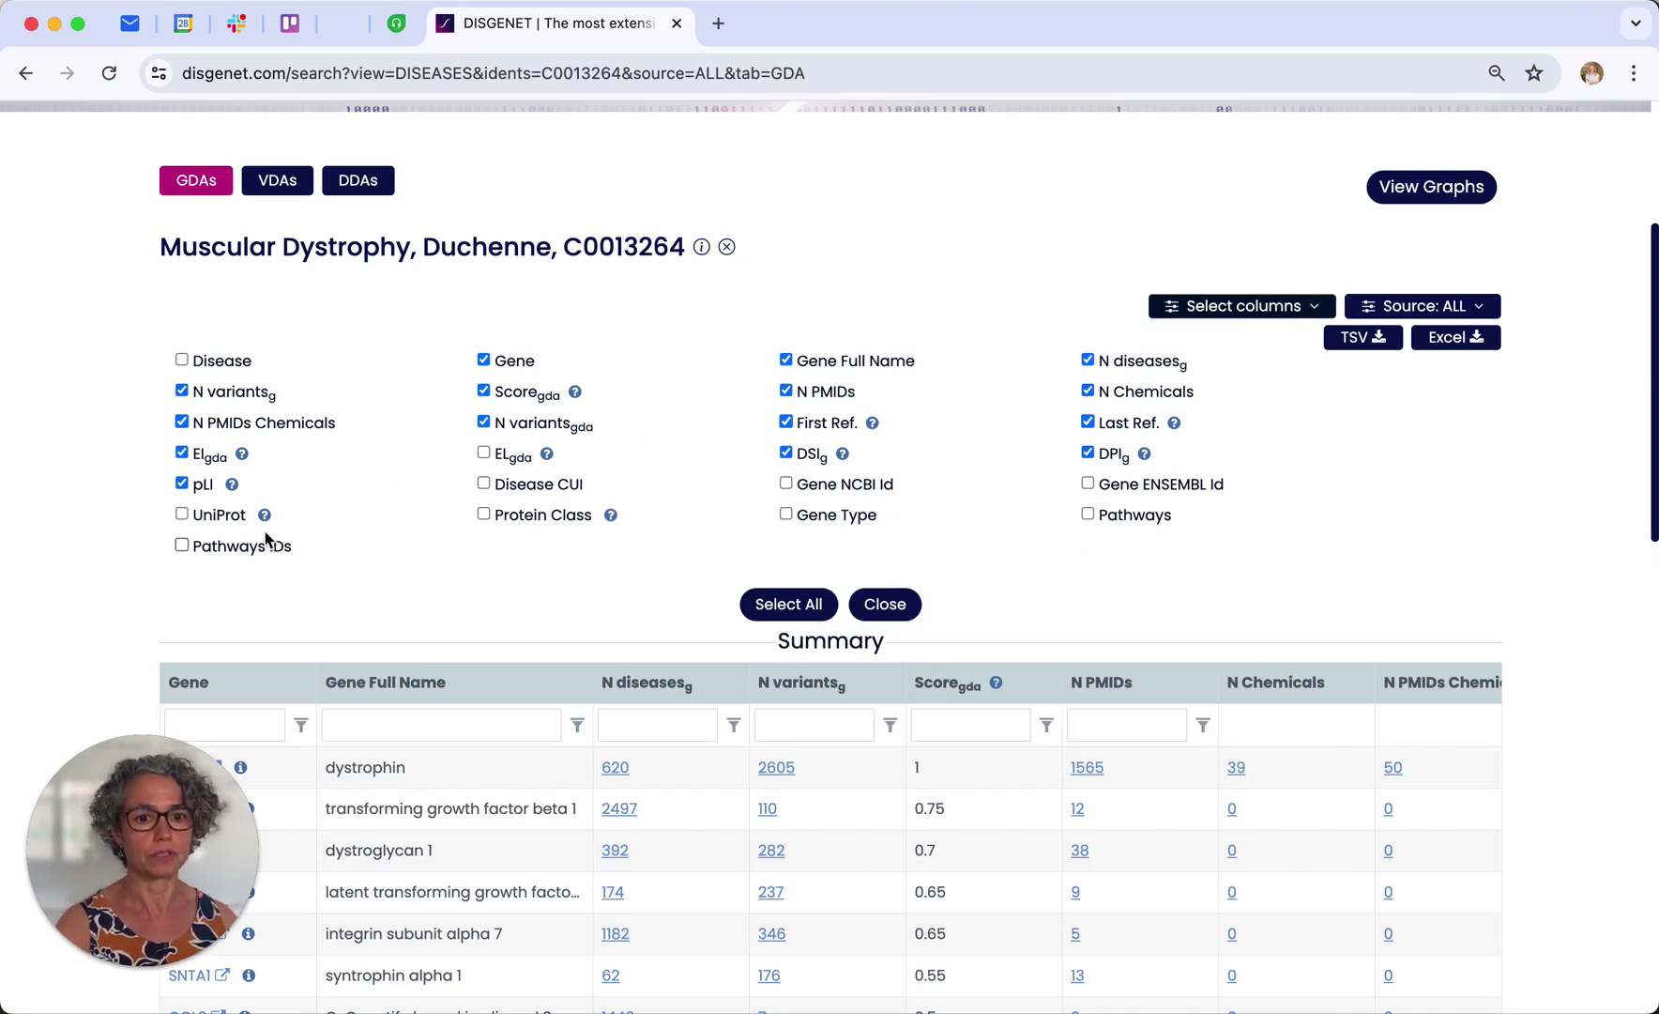
pyautogui.click(182, 422)
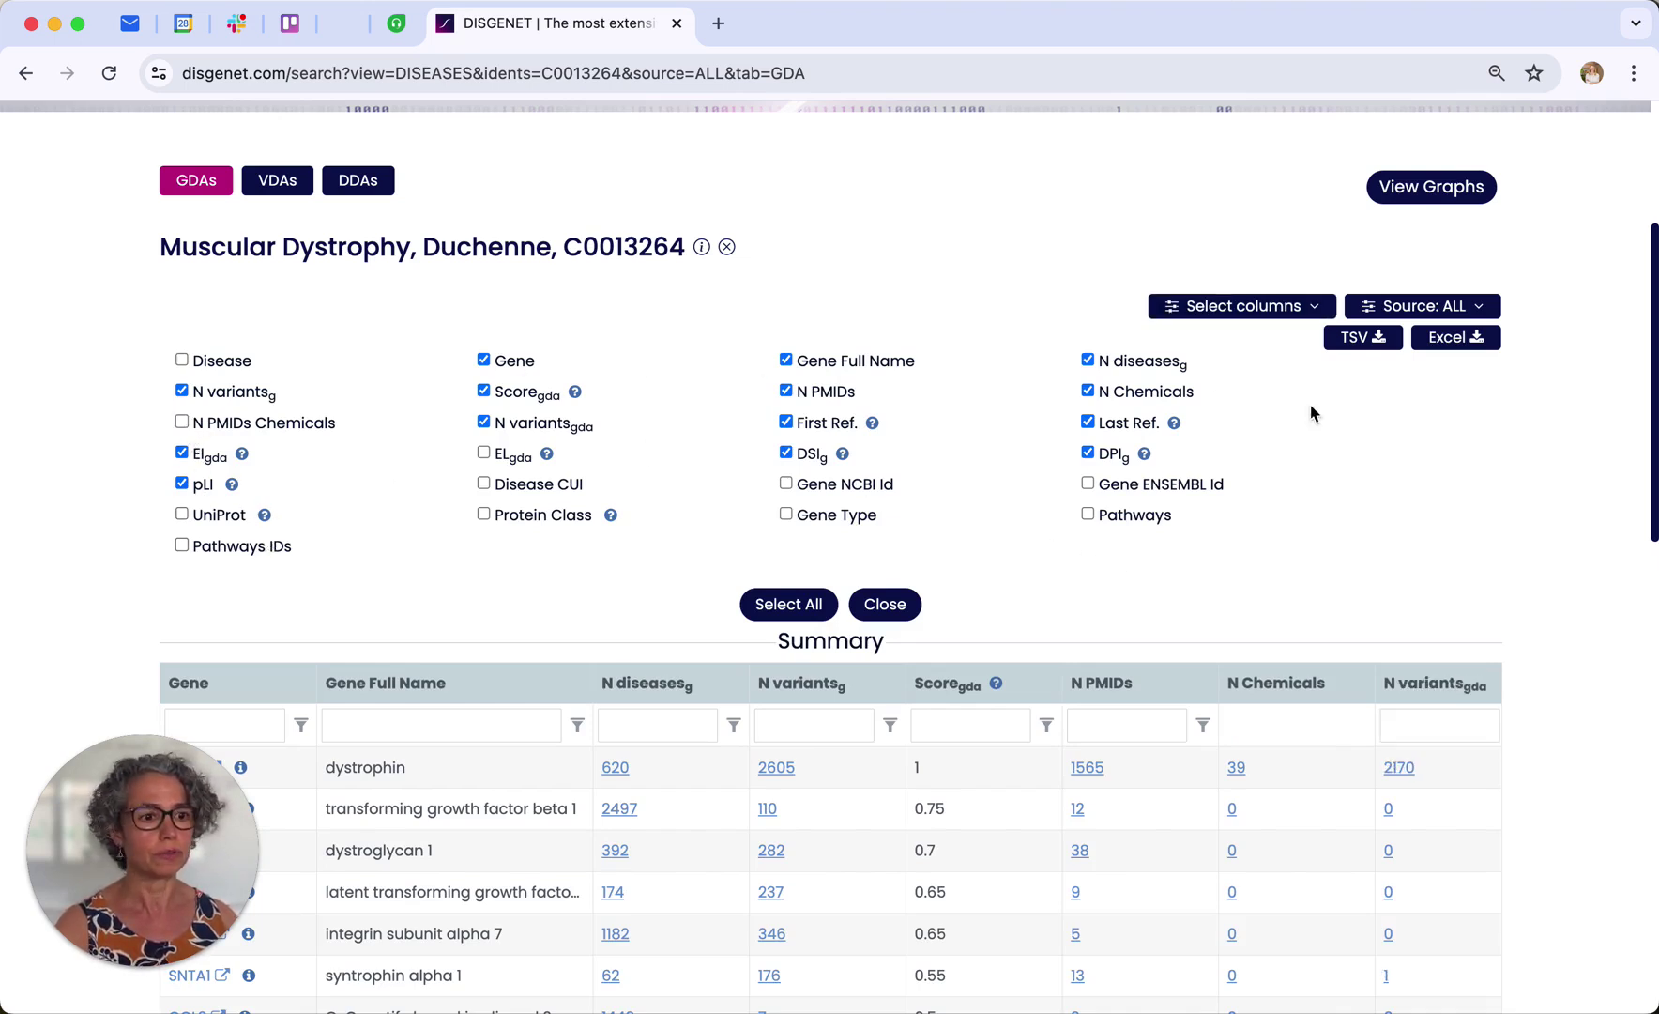
pyautogui.click(1090, 394)
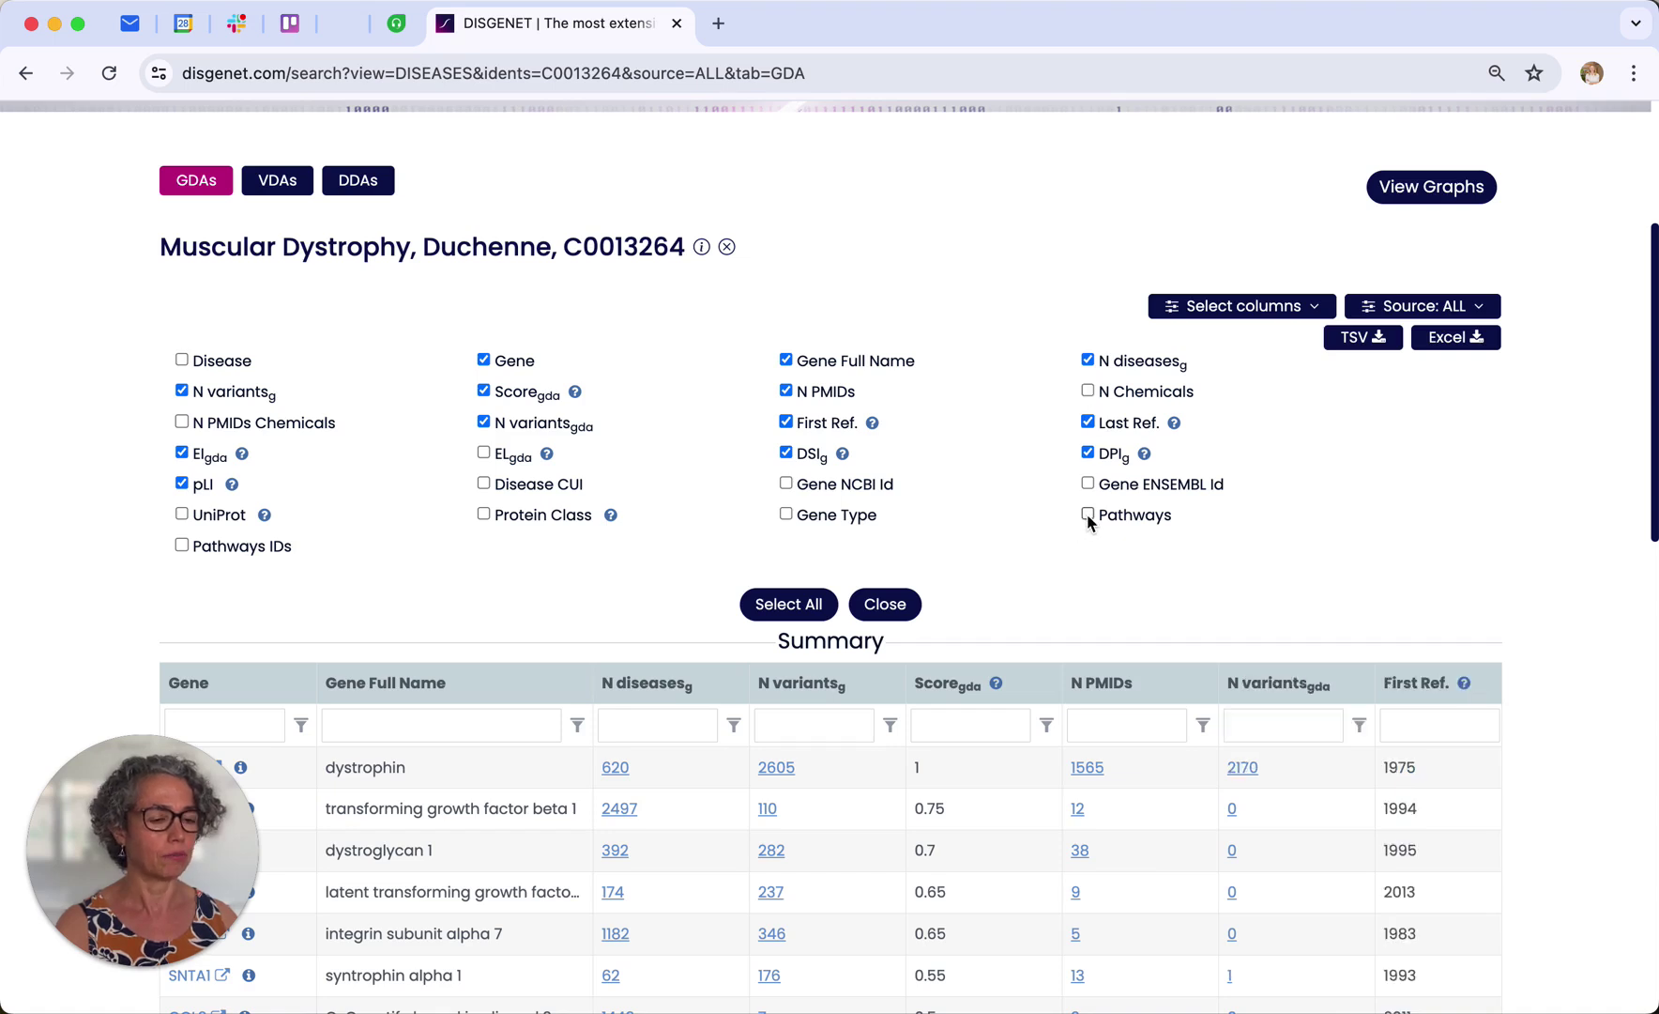
pyautogui.click(1088, 516)
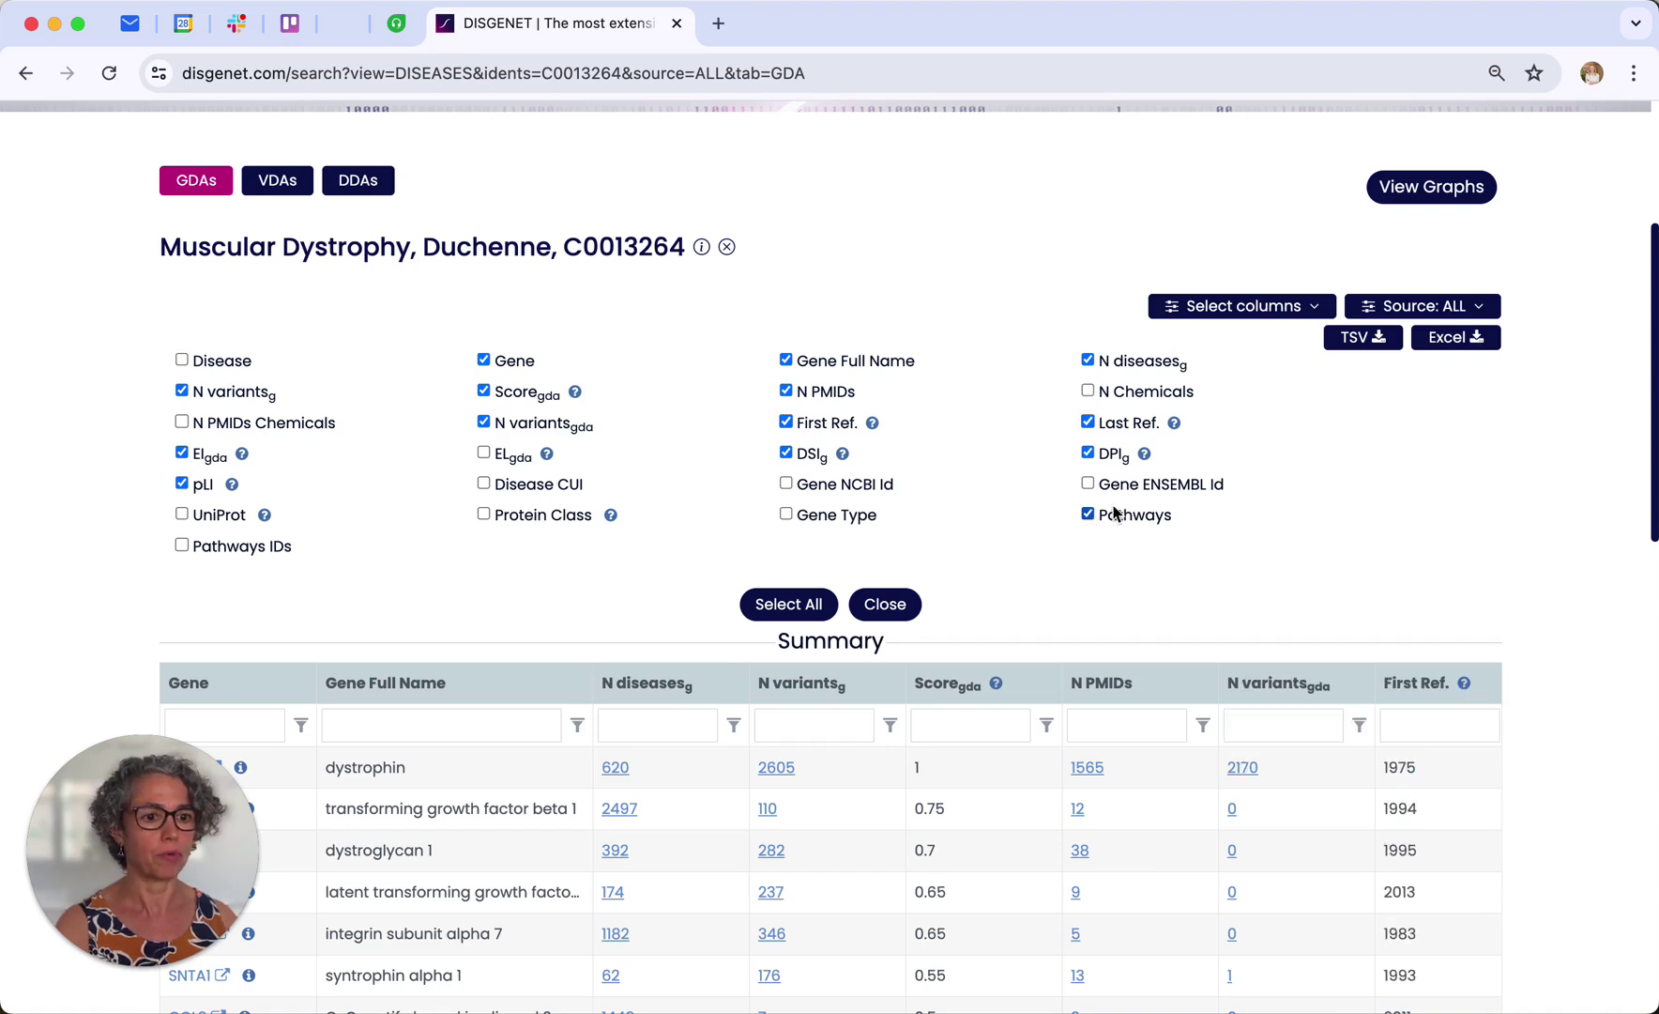
pyautogui.click(484, 518)
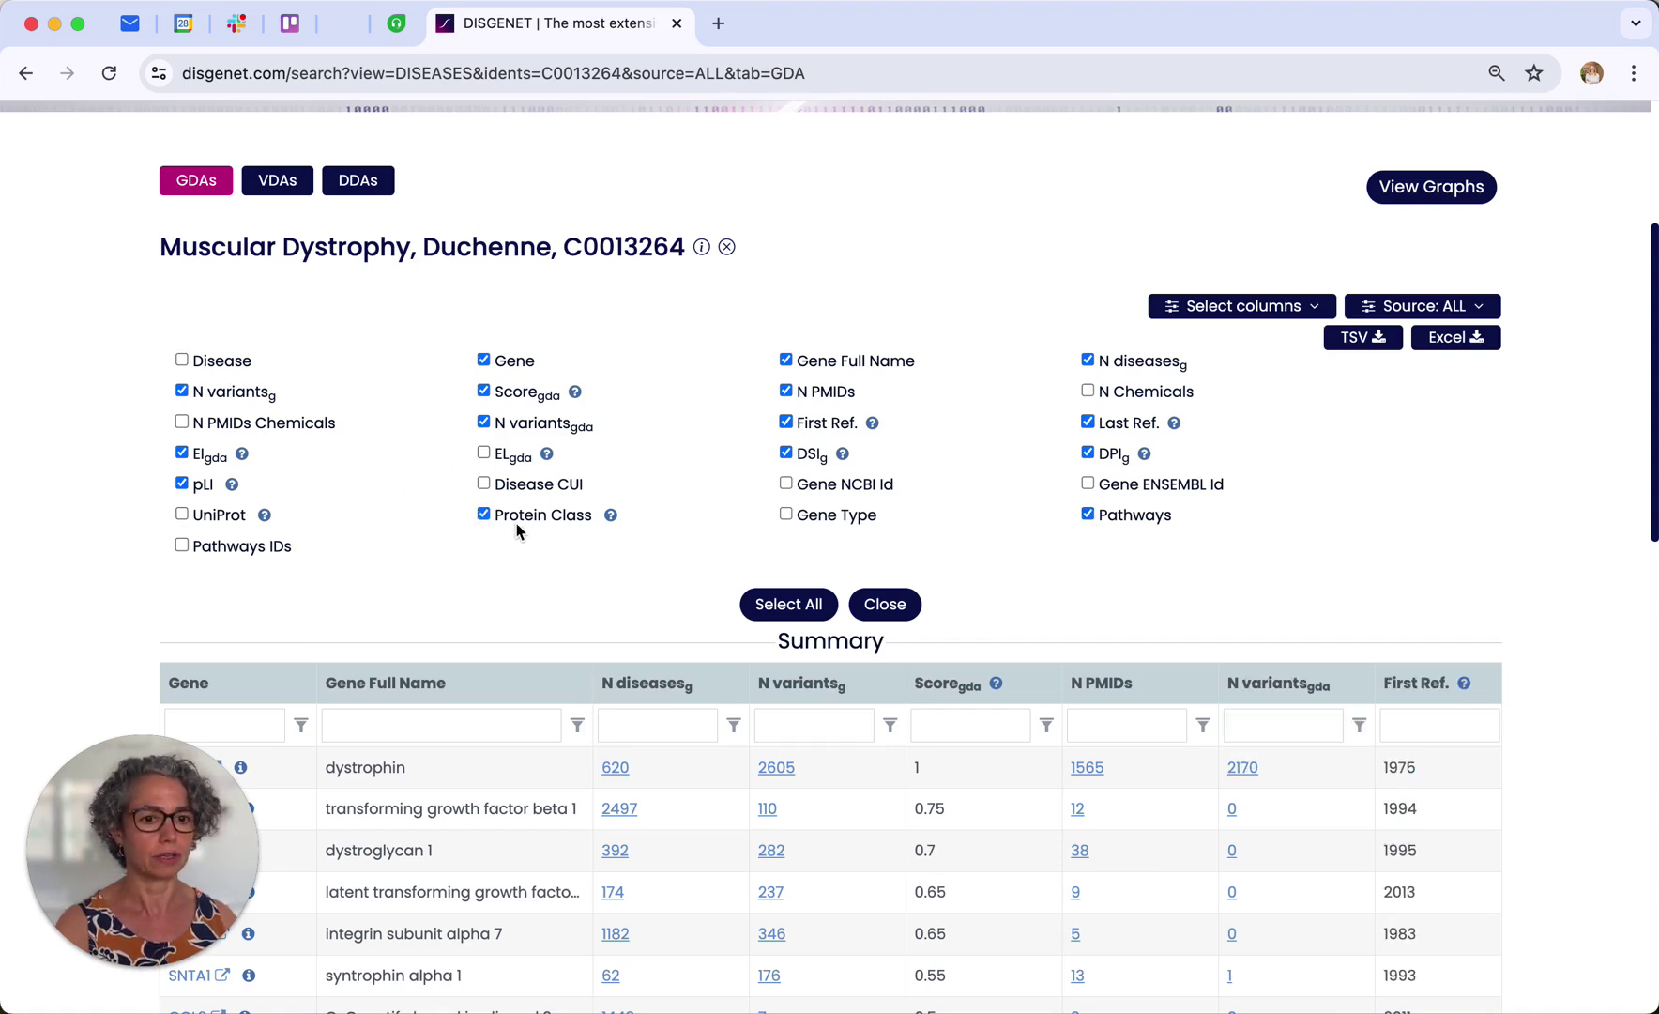
pyautogui.click(887, 606)
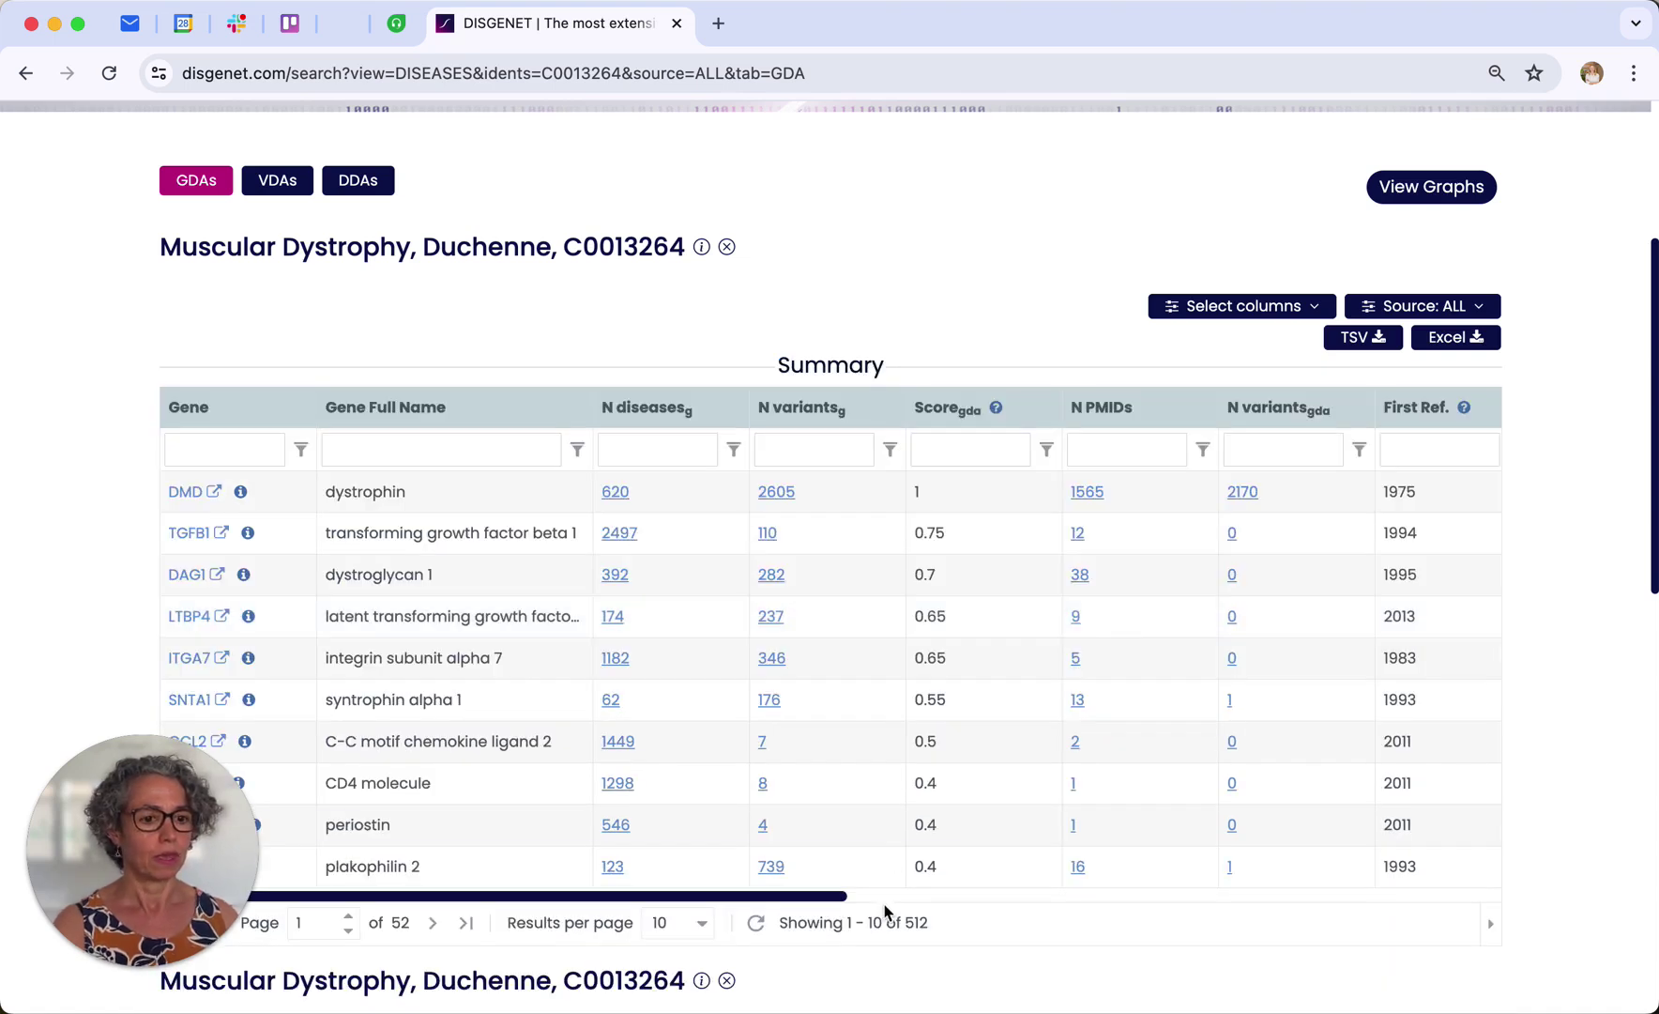
# - Reorder the columns so N variants_gda comes before N PMIDs and Score
pyautogui.hscroll(5, 1025, 393)
pyautogui.moveTo(1026, 410); pyautogui.dragTo(1112, 418)
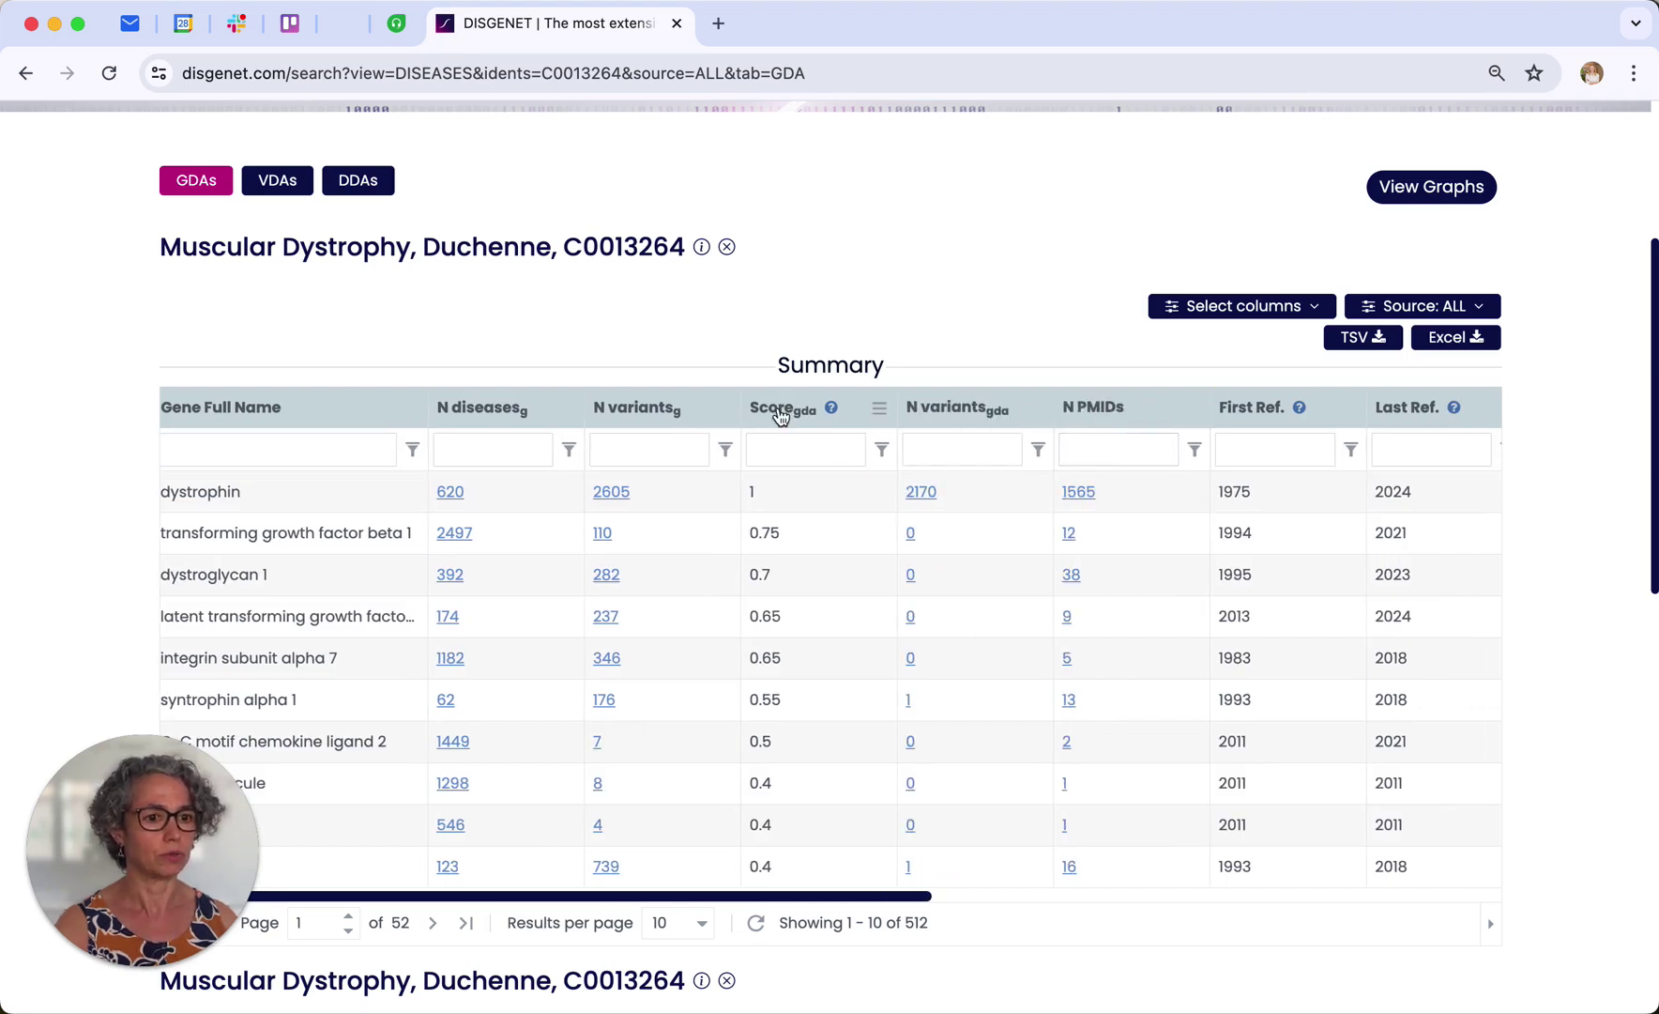
pyautogui.moveTo(779, 413); pyautogui.dragTo(980, 411)
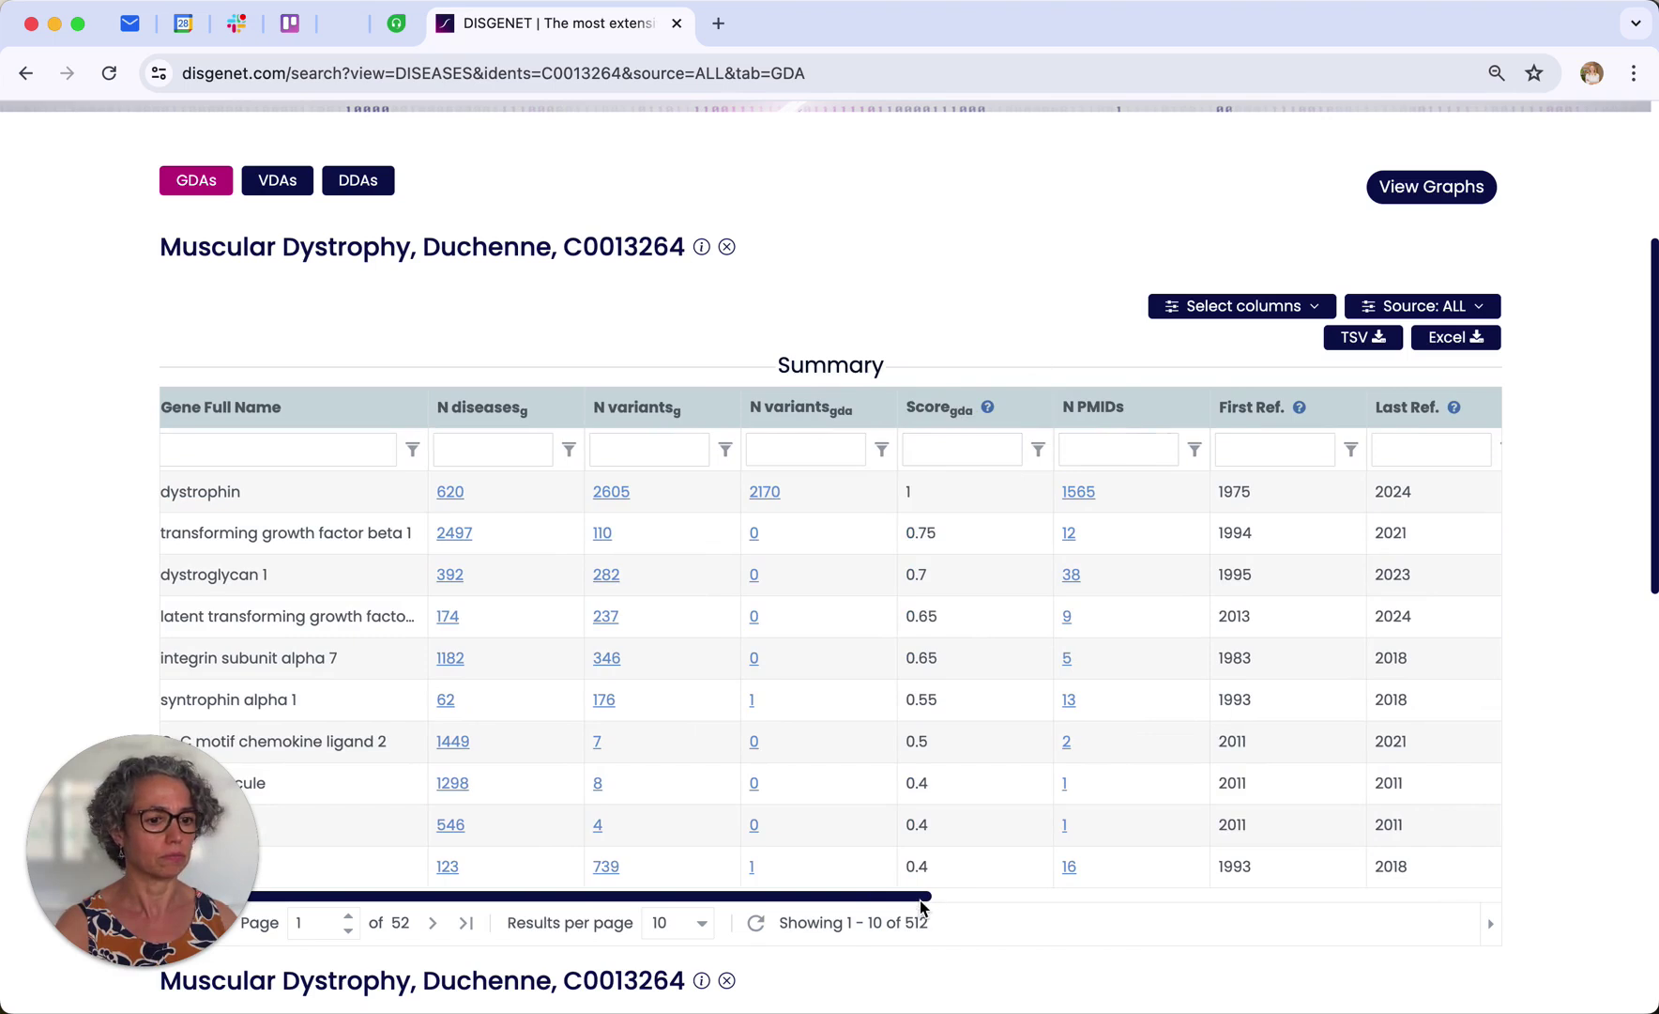
pyautogui.moveTo(922, 903); pyautogui.dragTo(1437, 940)
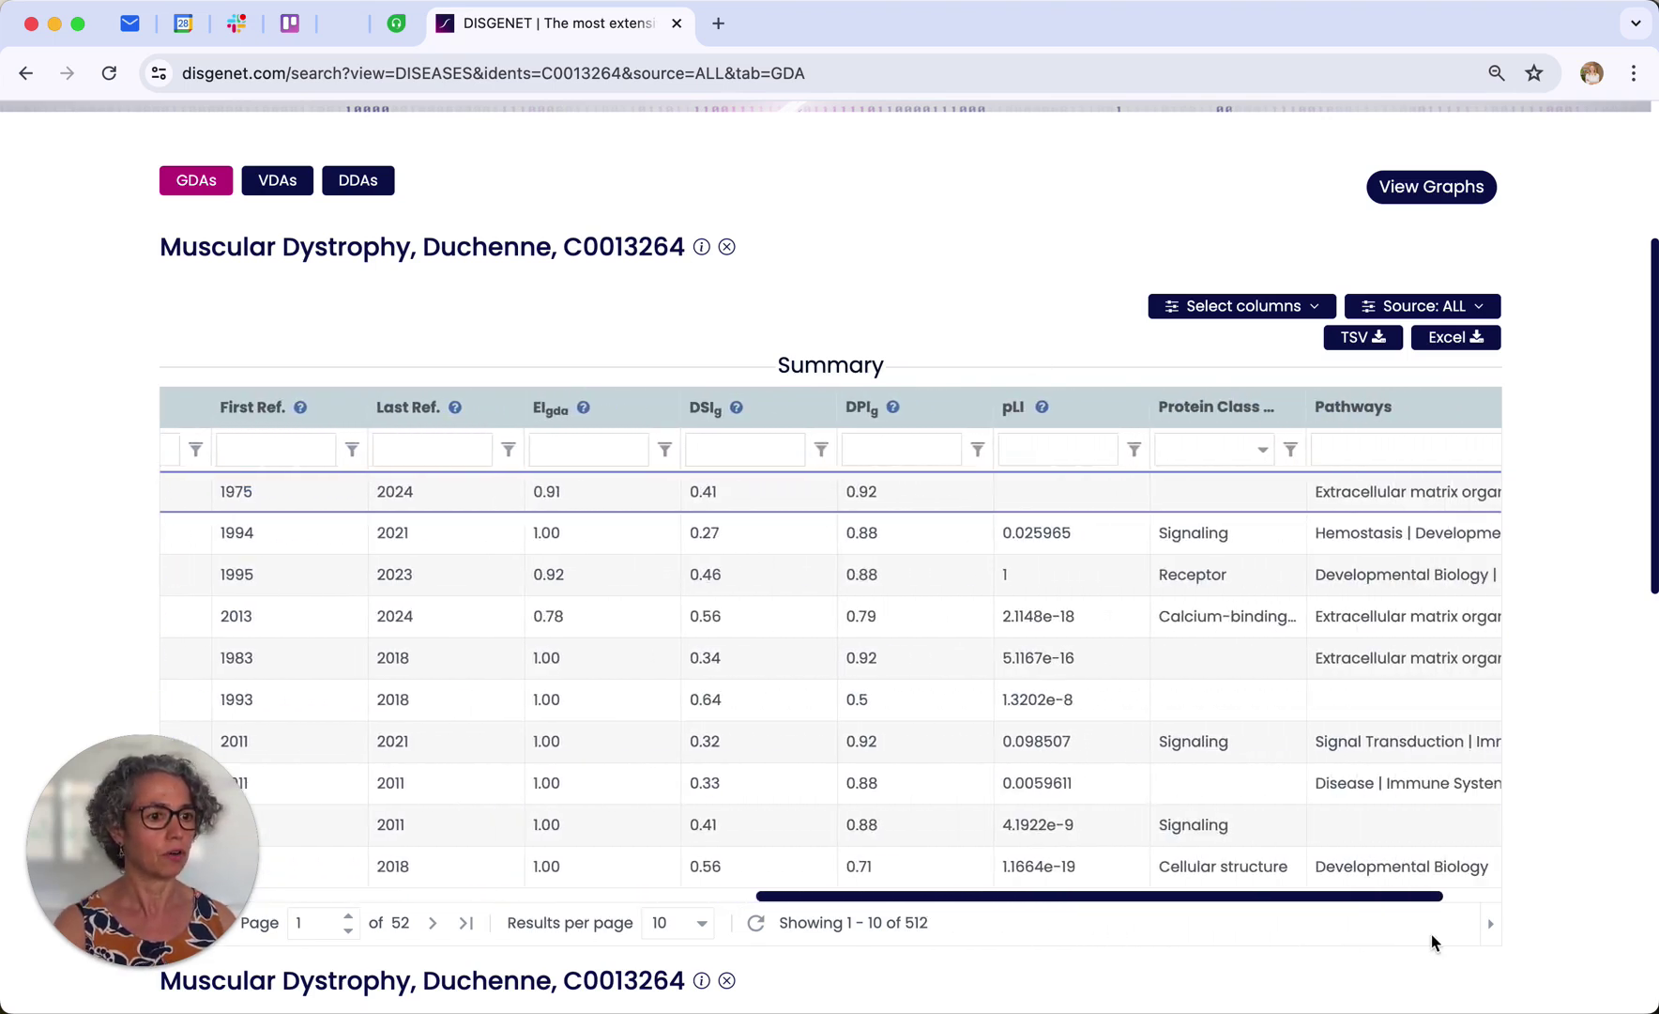
# - Lock Protein Class at the start, widen it, then lock it at the table's end instead
pyautogui.click(1299, 417)
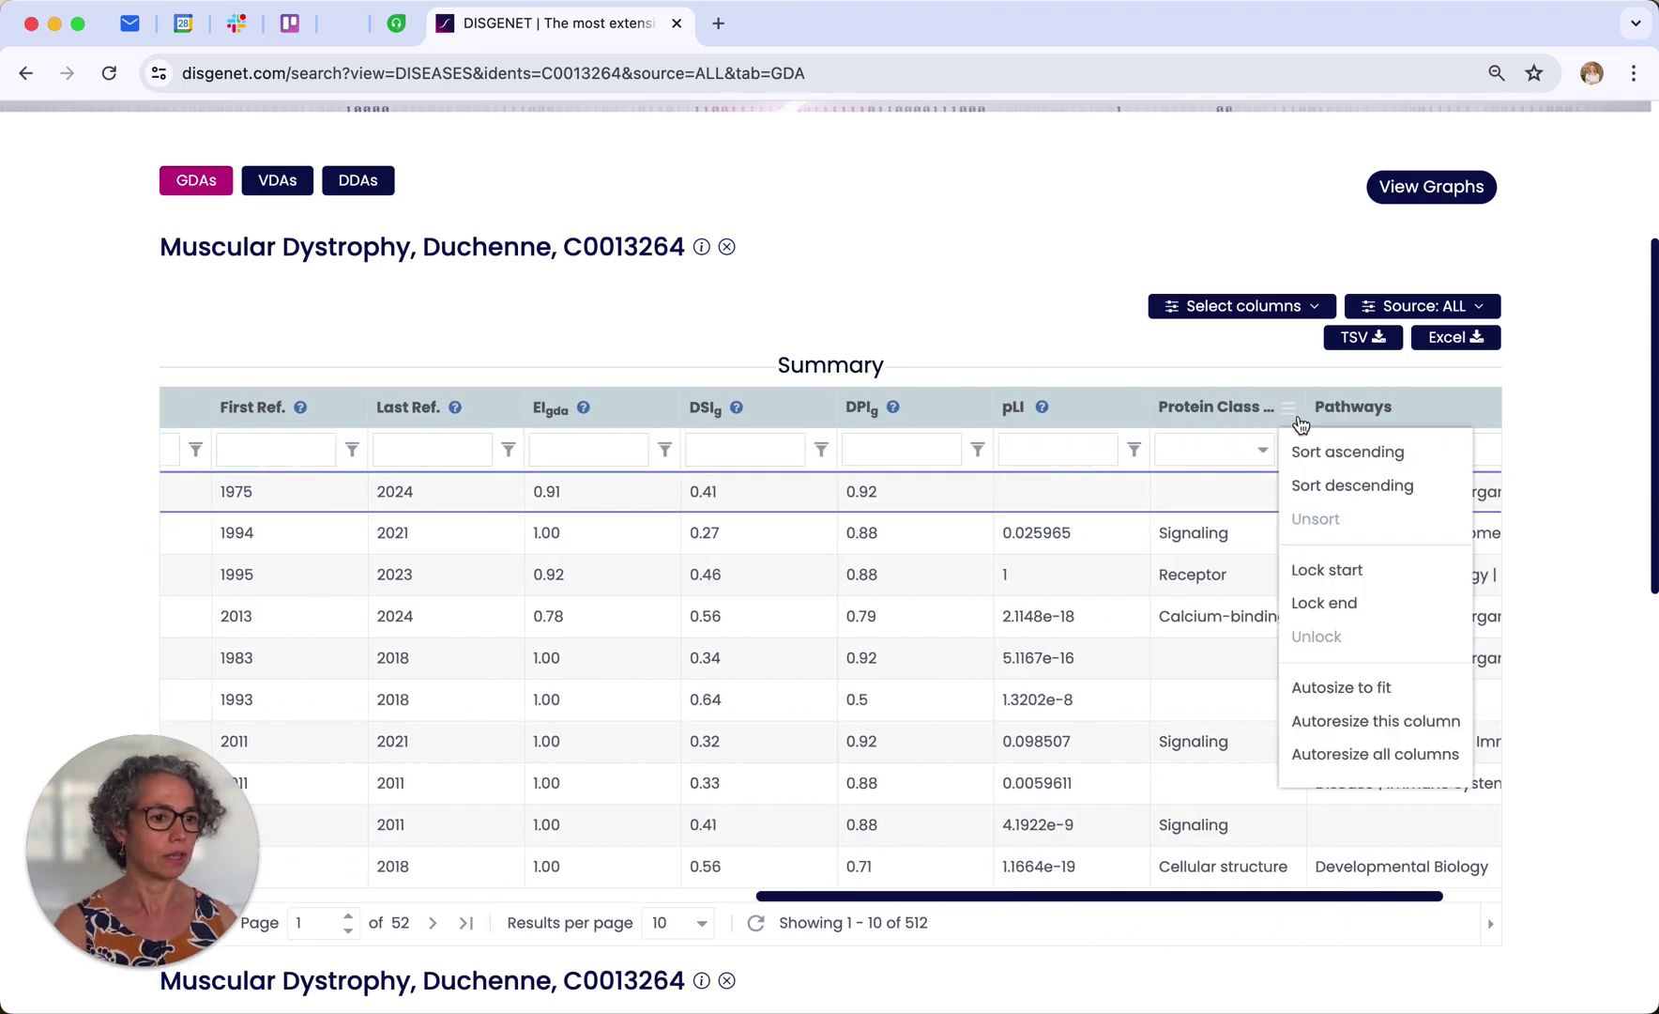
pyautogui.click(1337, 574)
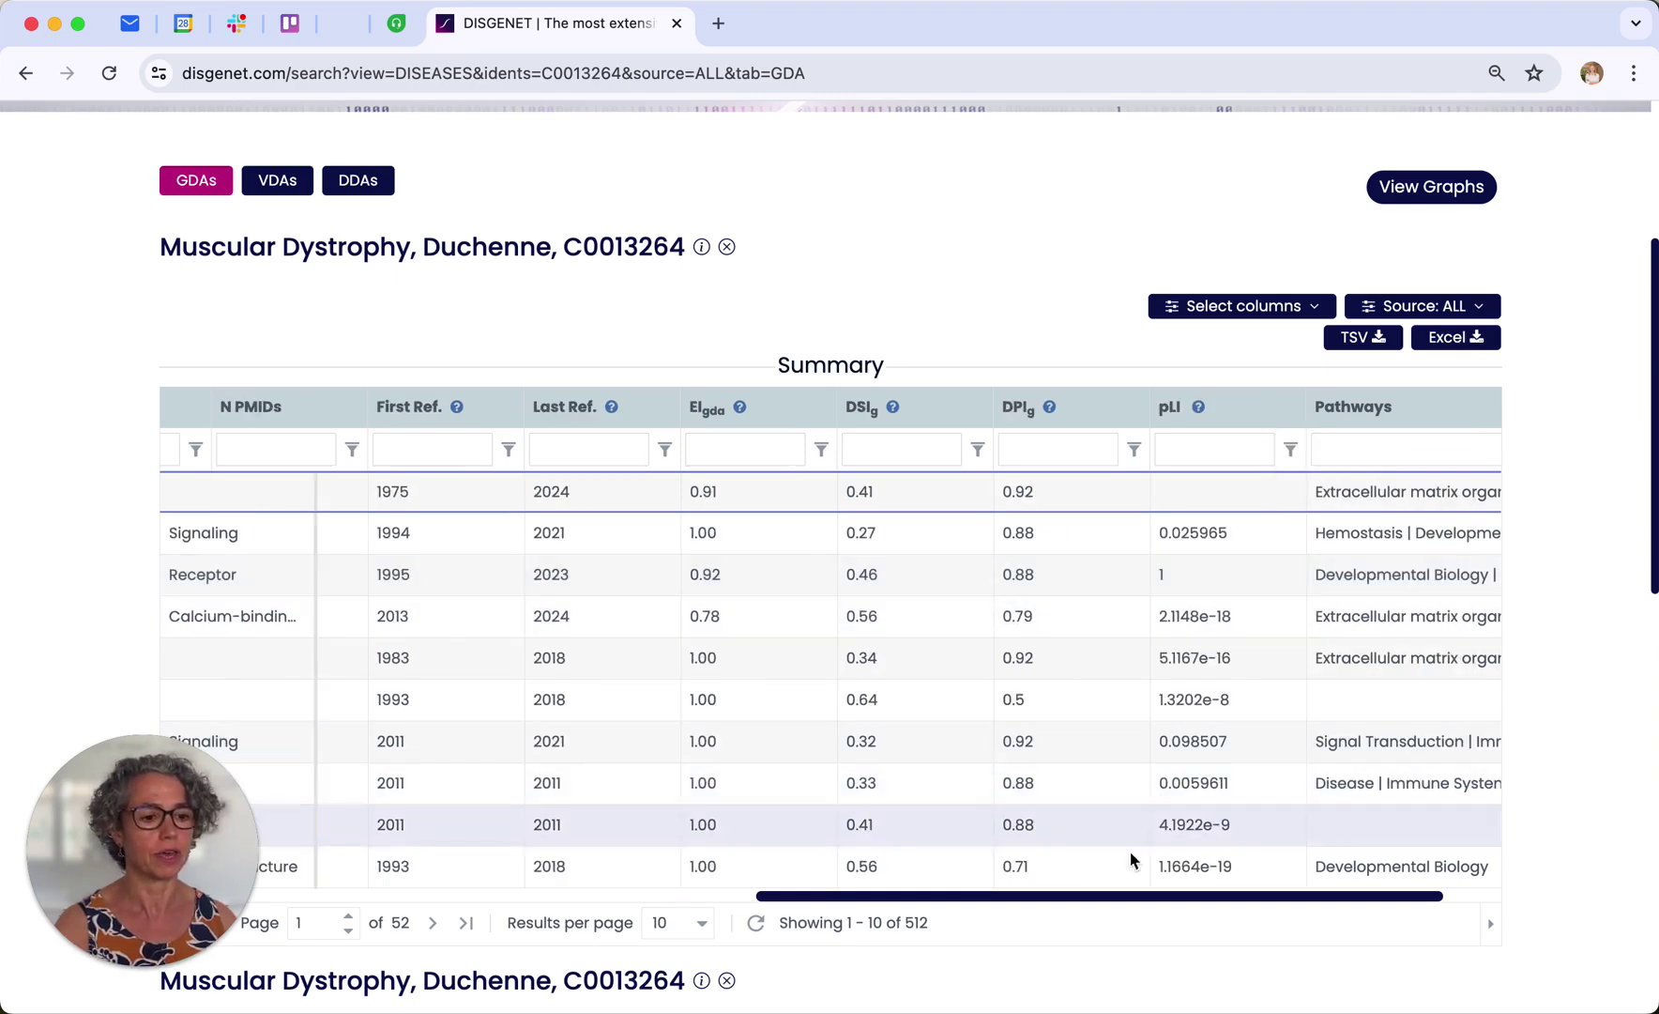
pyautogui.moveTo(1112, 904); pyautogui.dragTo(572, 903)
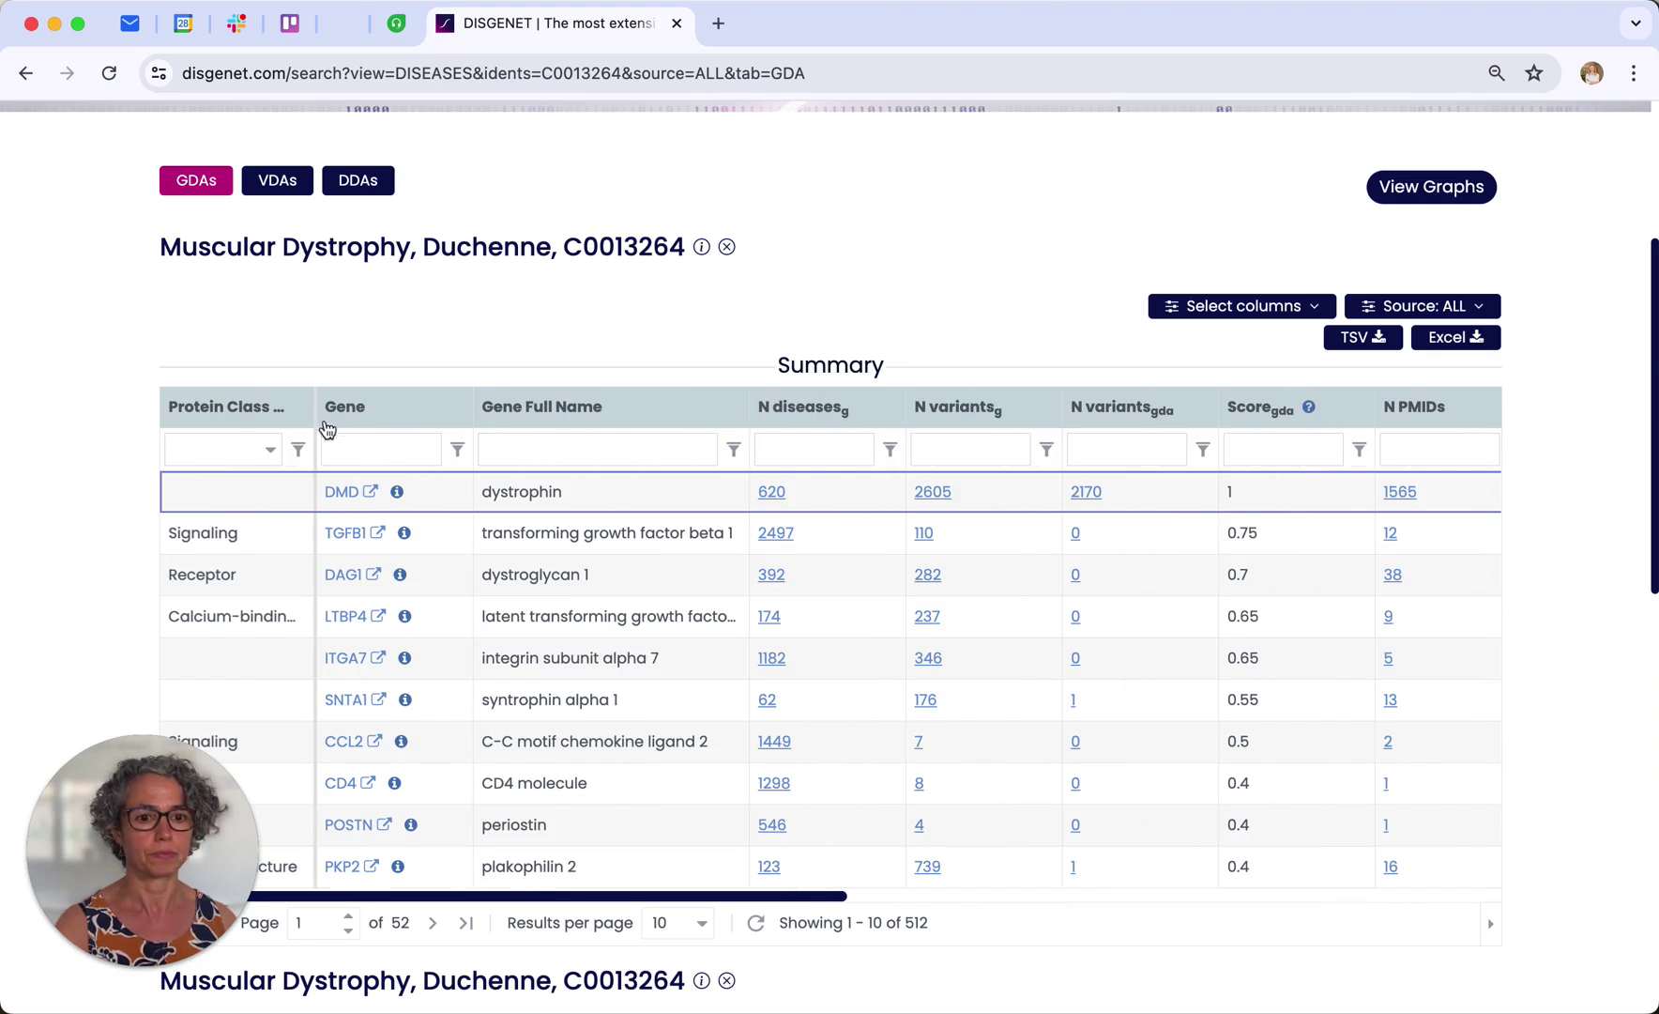
pyautogui.moveTo(317, 408); pyautogui.dragTo(432, 410)
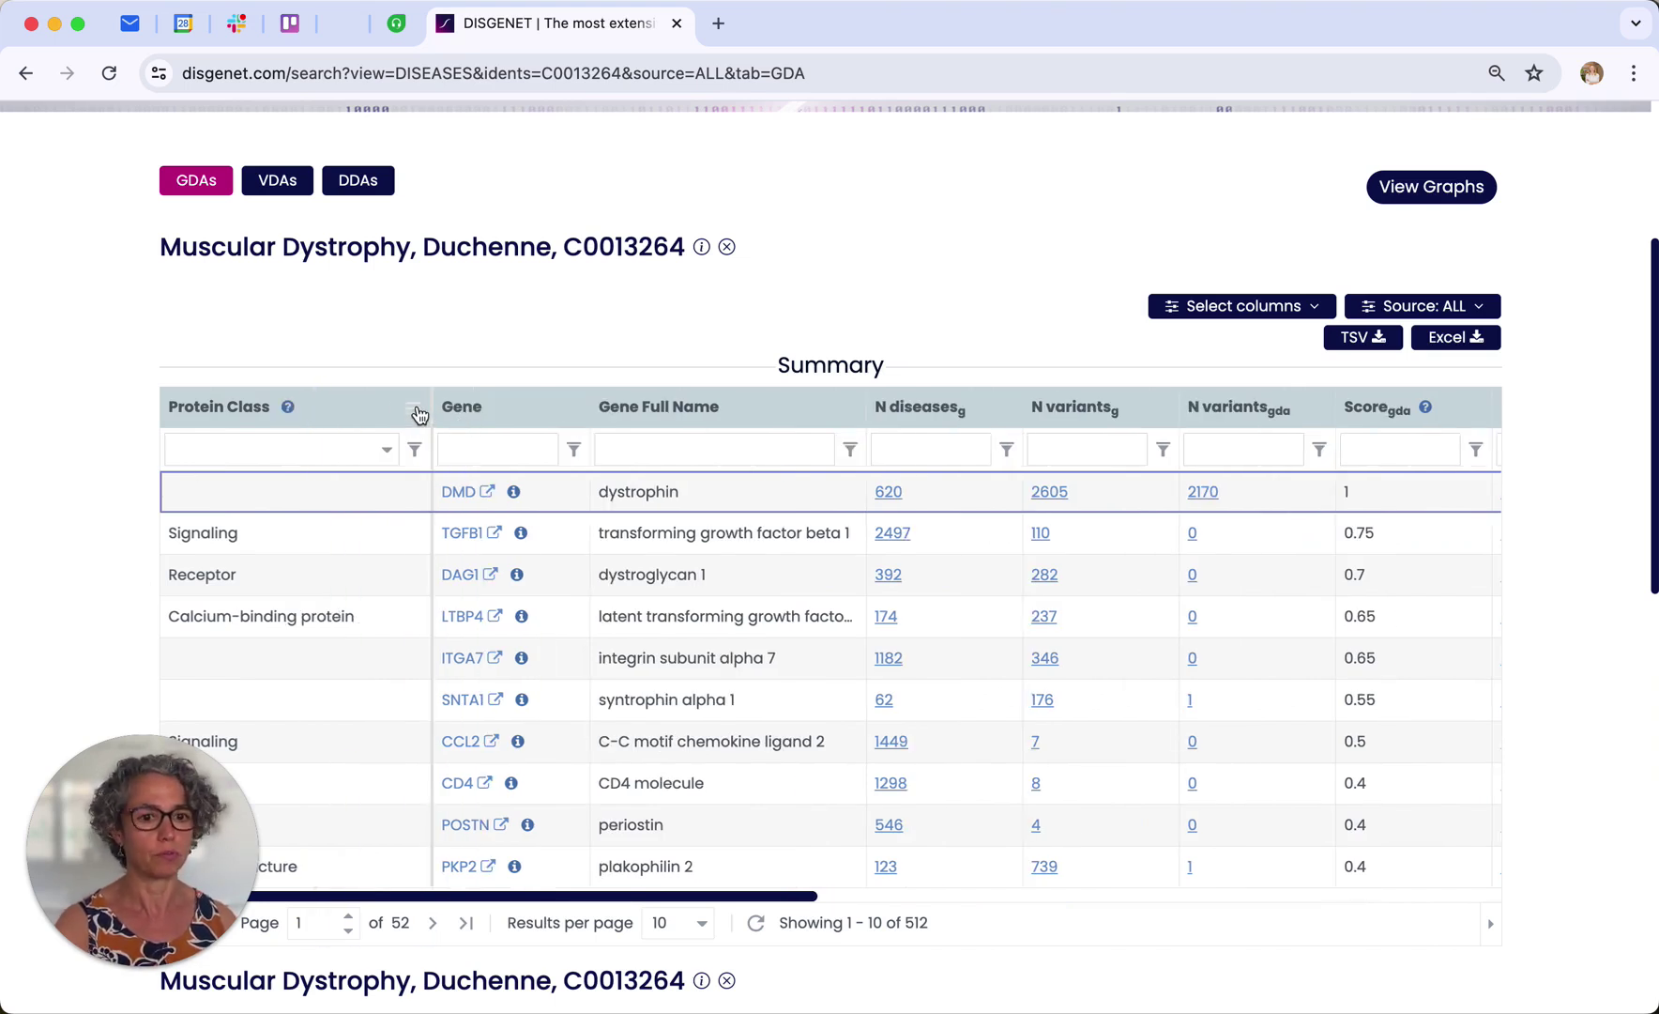
pyautogui.click(416, 412)
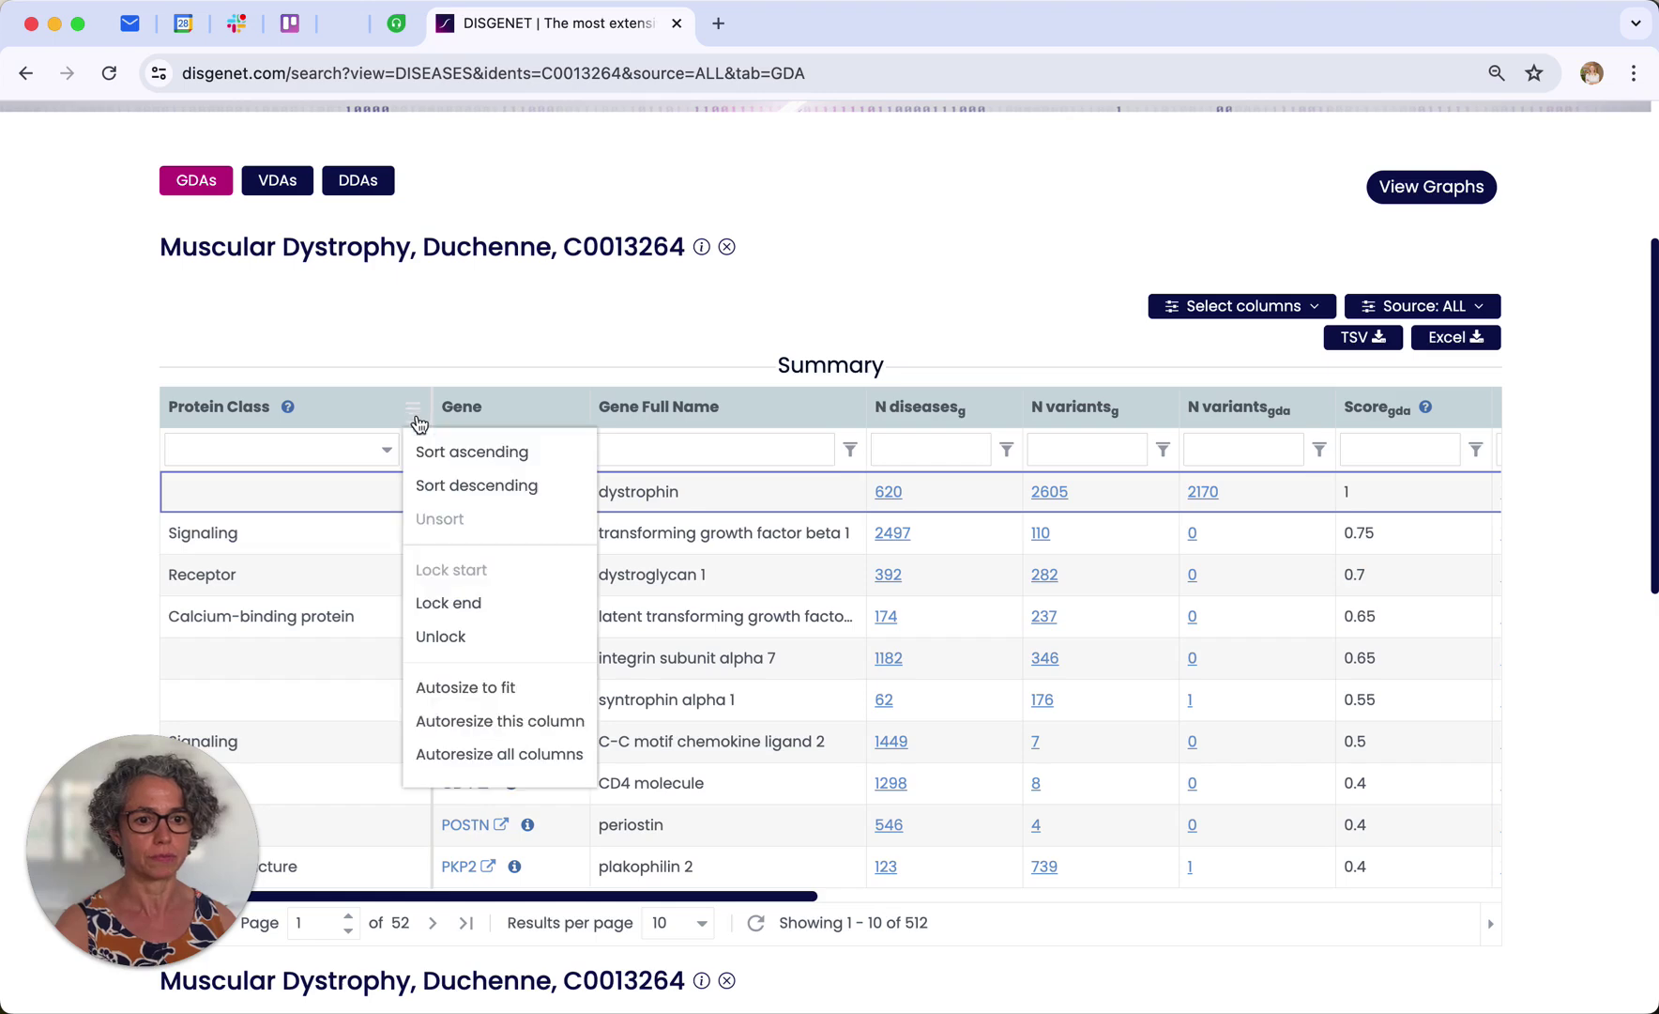
pyautogui.click(442, 610)
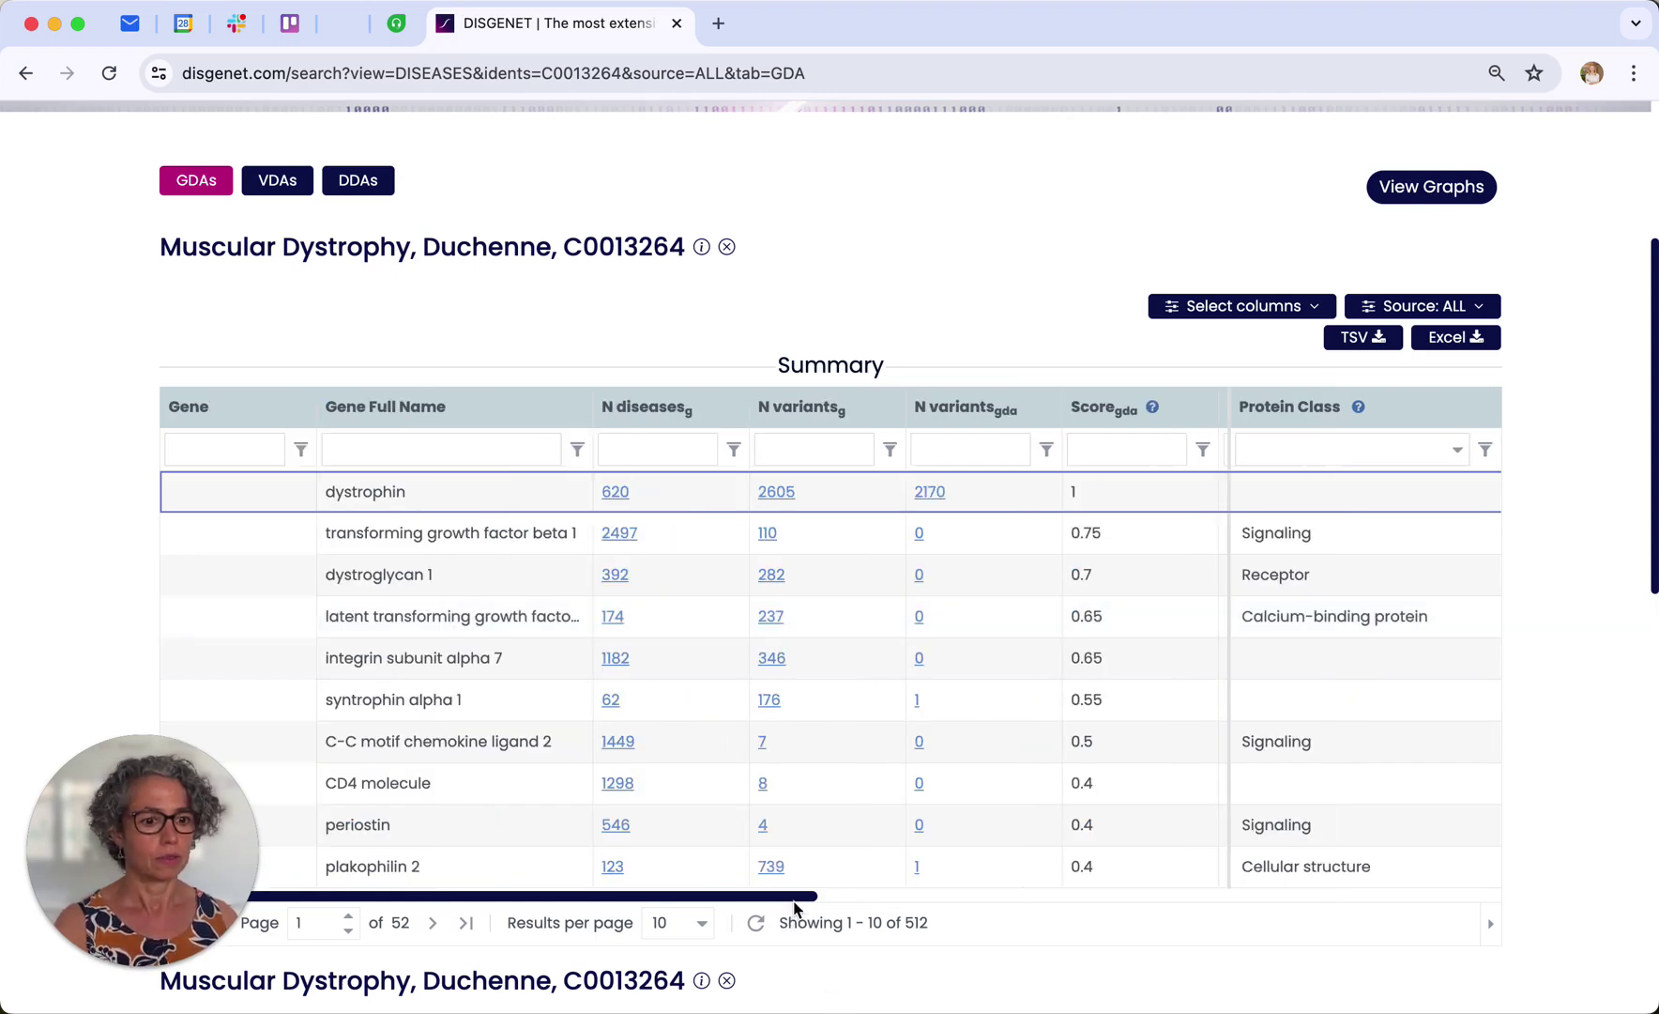
pyautogui.scroll(2, 835, 281)
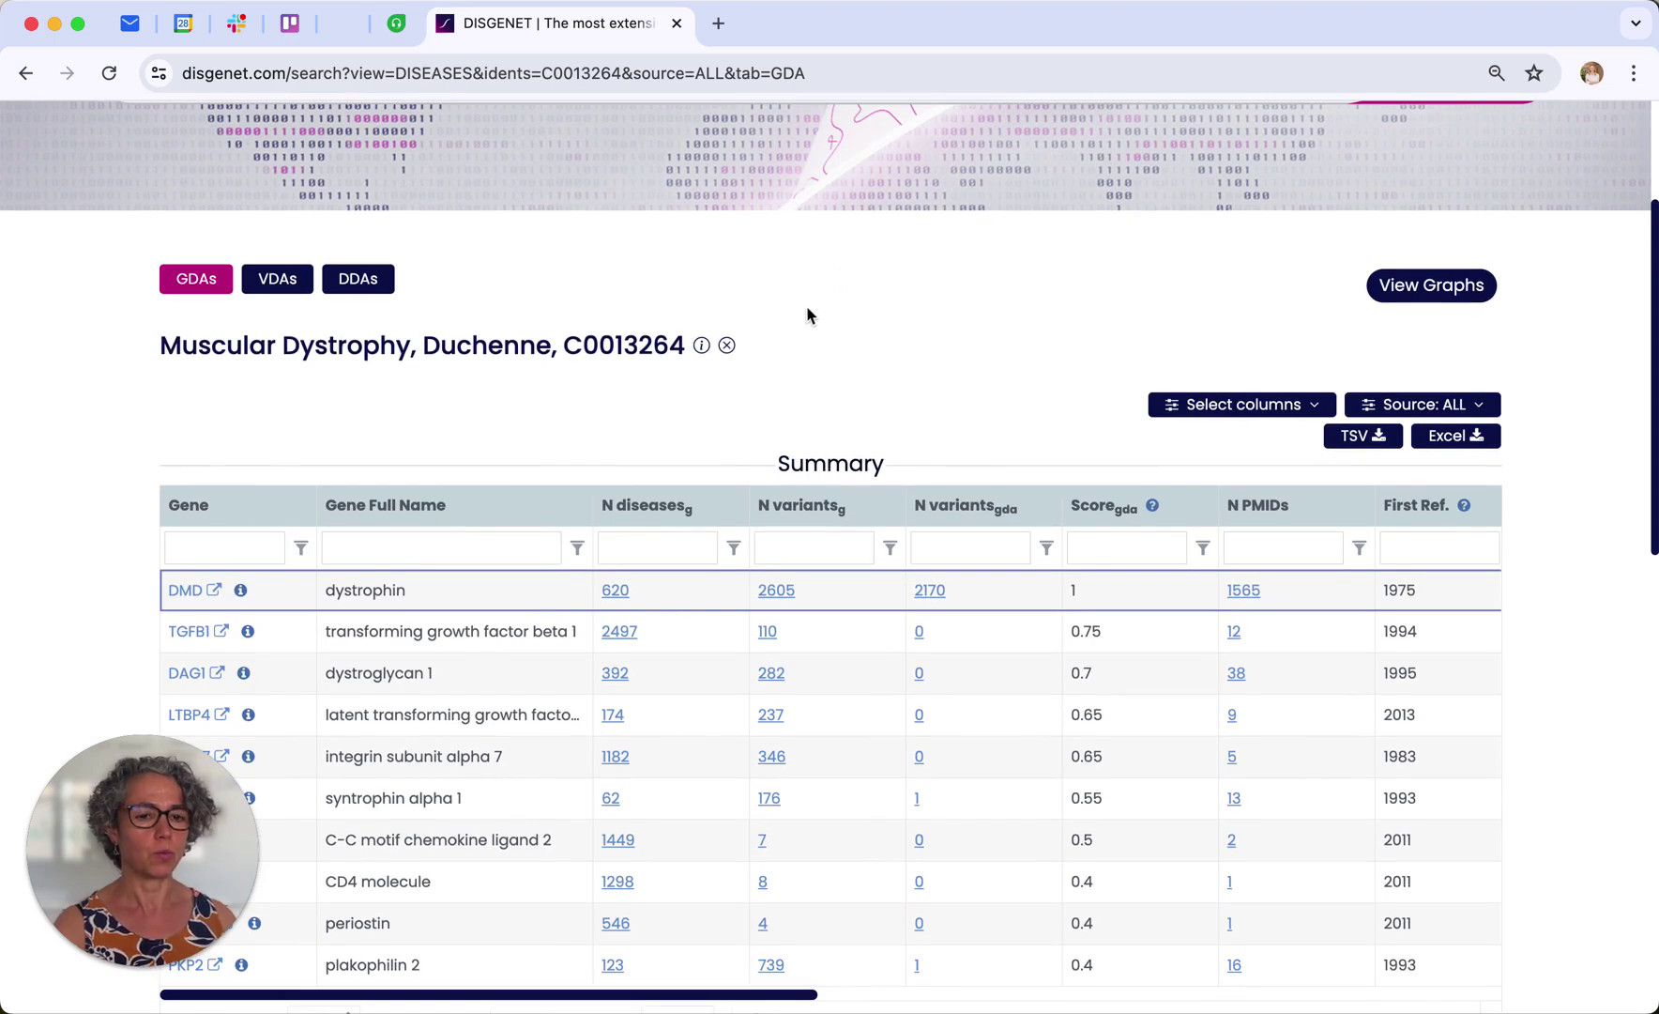
pyautogui.scroll(-1, 830, 300)
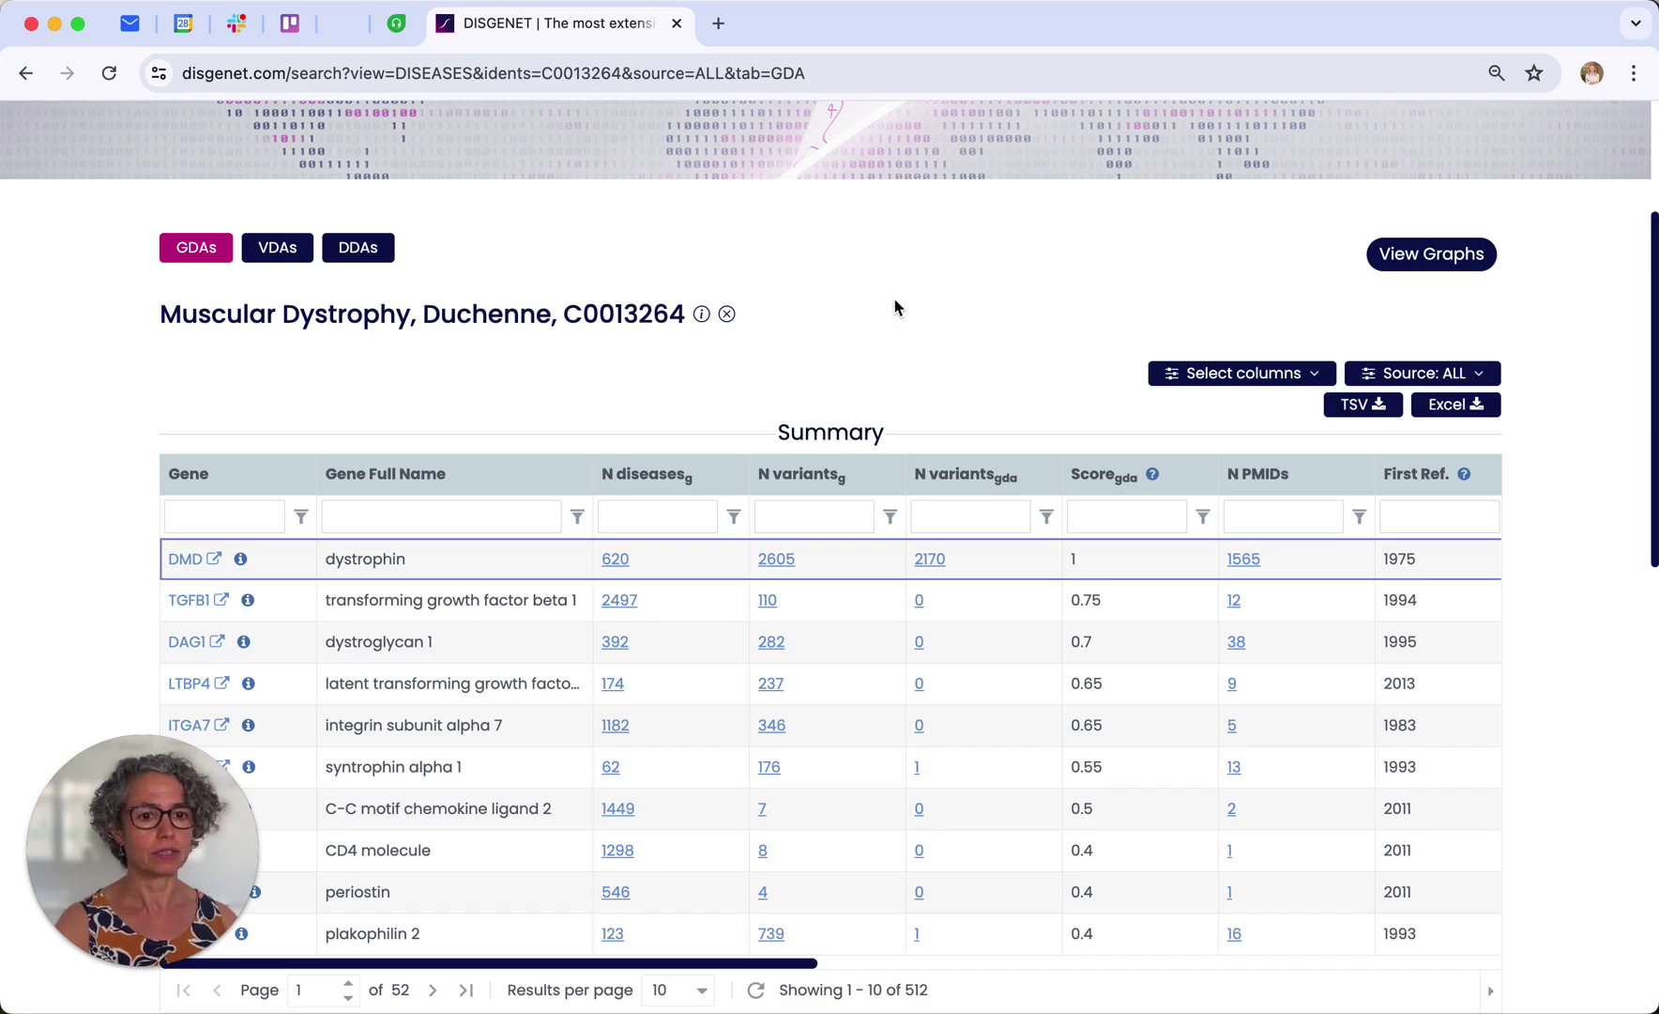
# - Switch to the 2,189 Duchenne variant–disease associations and scroll across the variant table's columns
pyautogui.scroll(1, 882, 295)
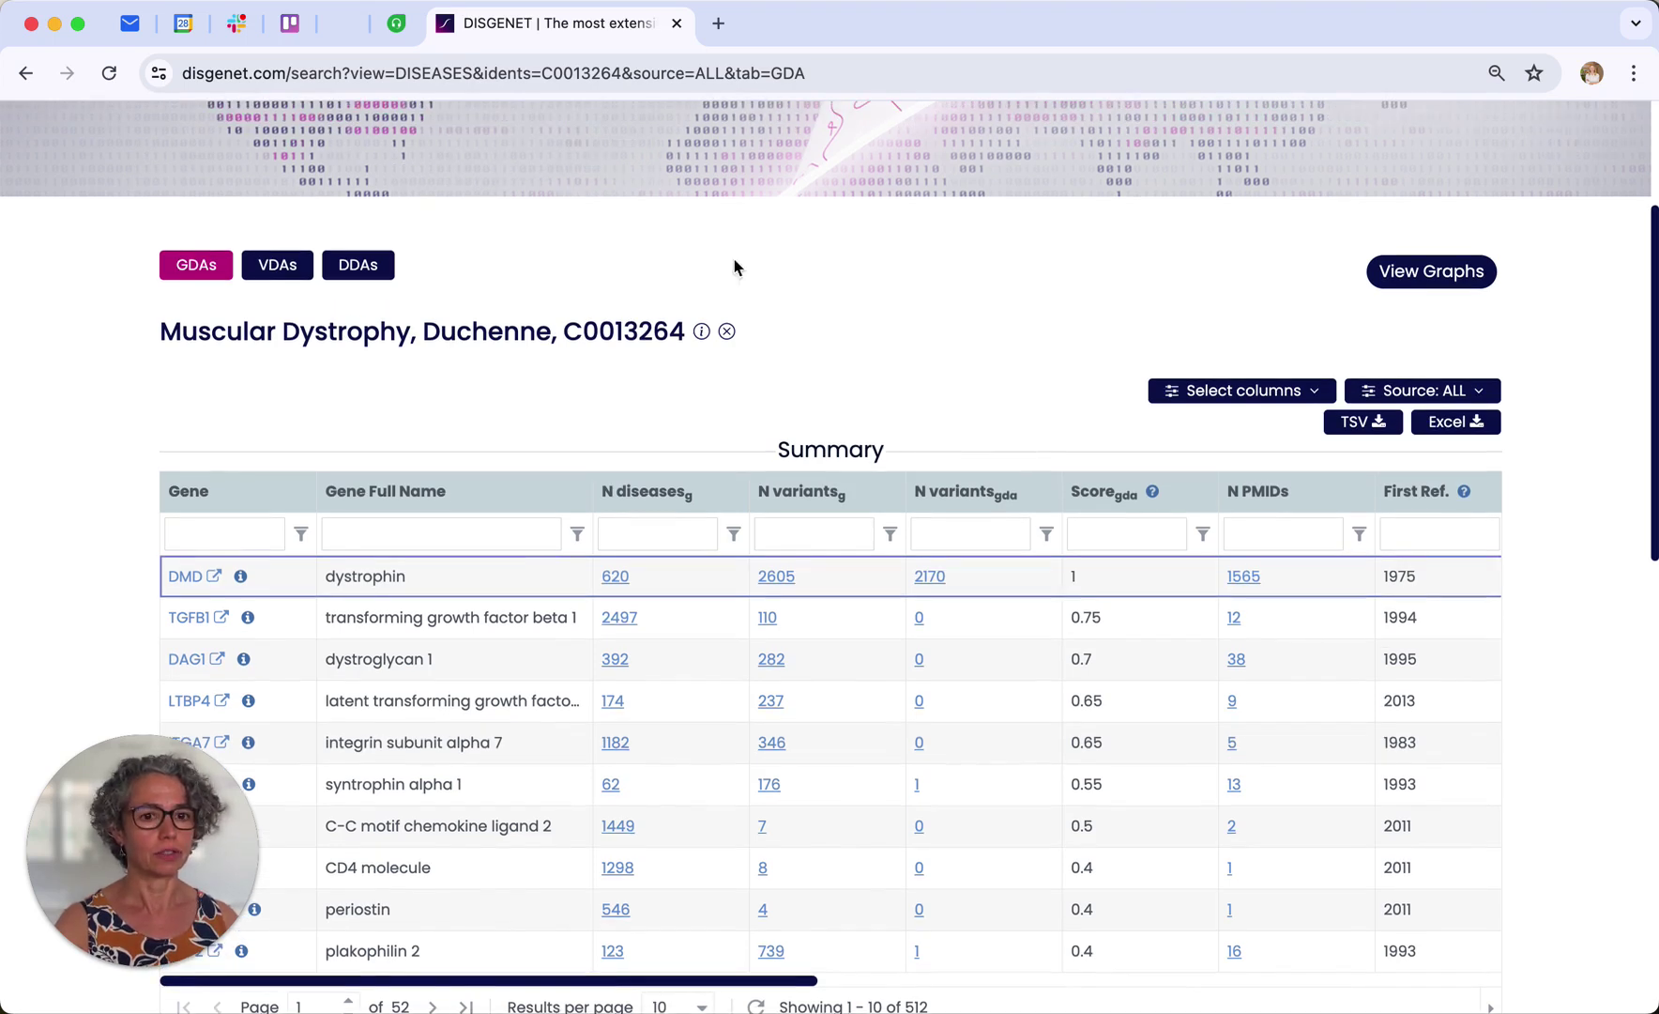
pyautogui.click(277, 269)
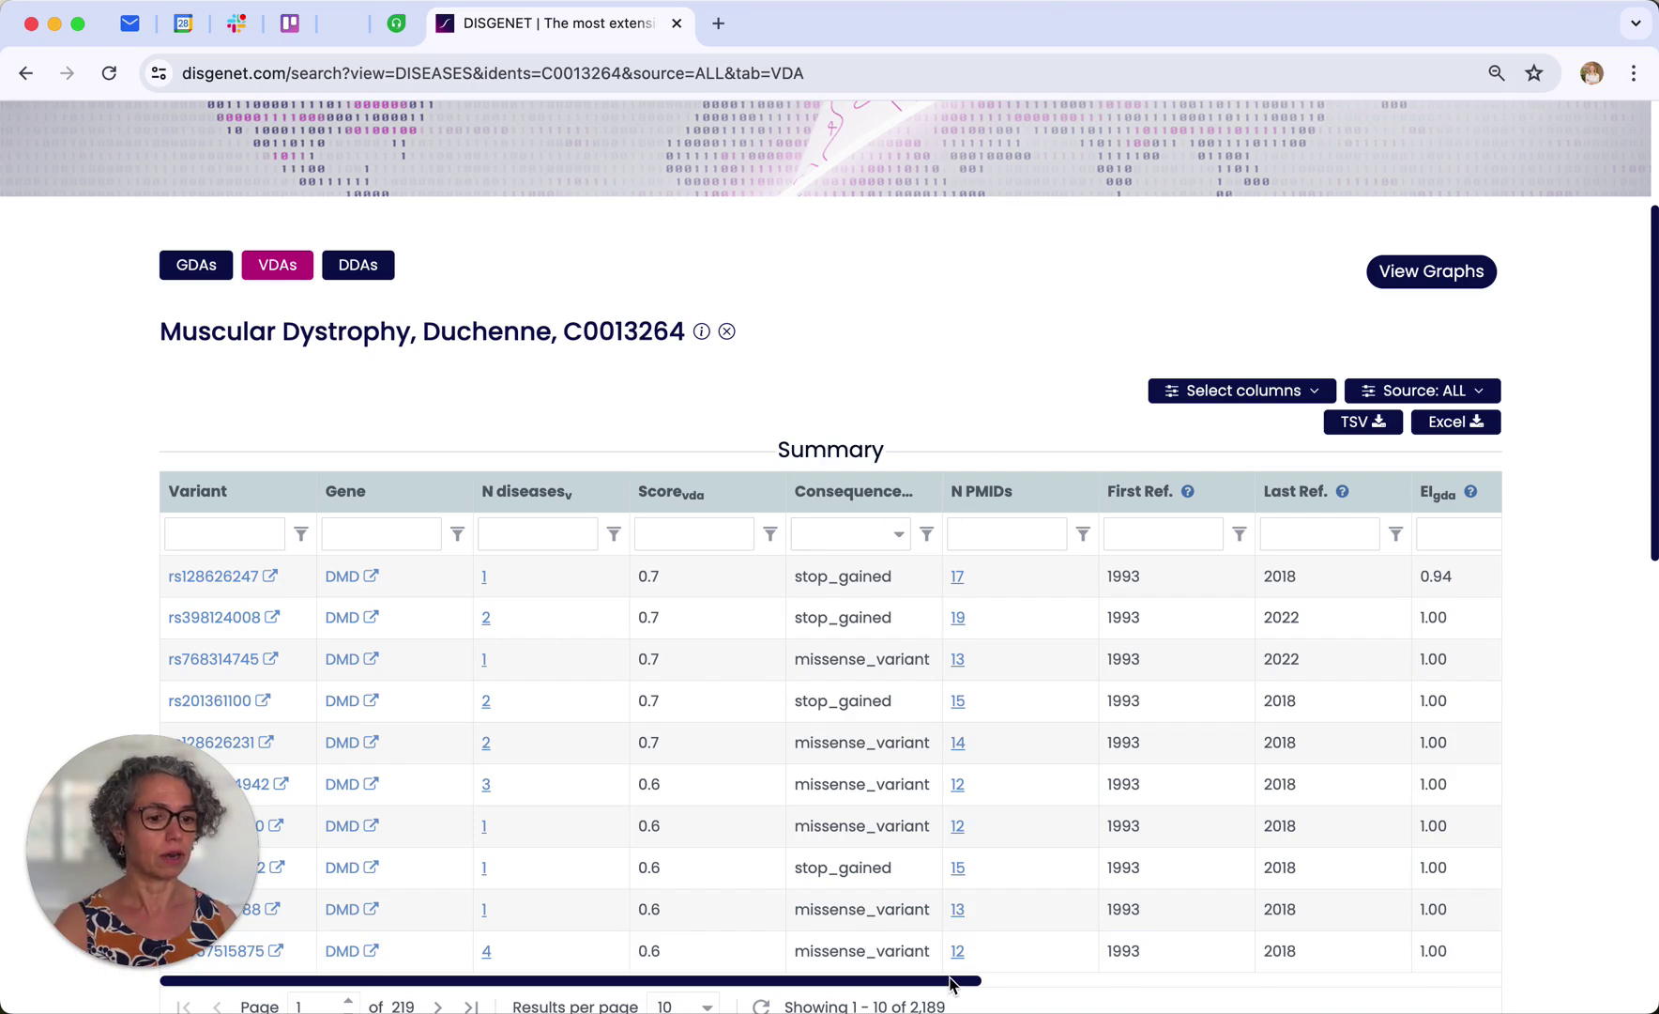
pyautogui.moveTo(950, 983)
pyautogui.mouseDown()
pyautogui.moveTo(1002, 983)
pyautogui.moveTo(952, 982)
pyautogui.mouseUp()
pyautogui.moveTo(830, 985)
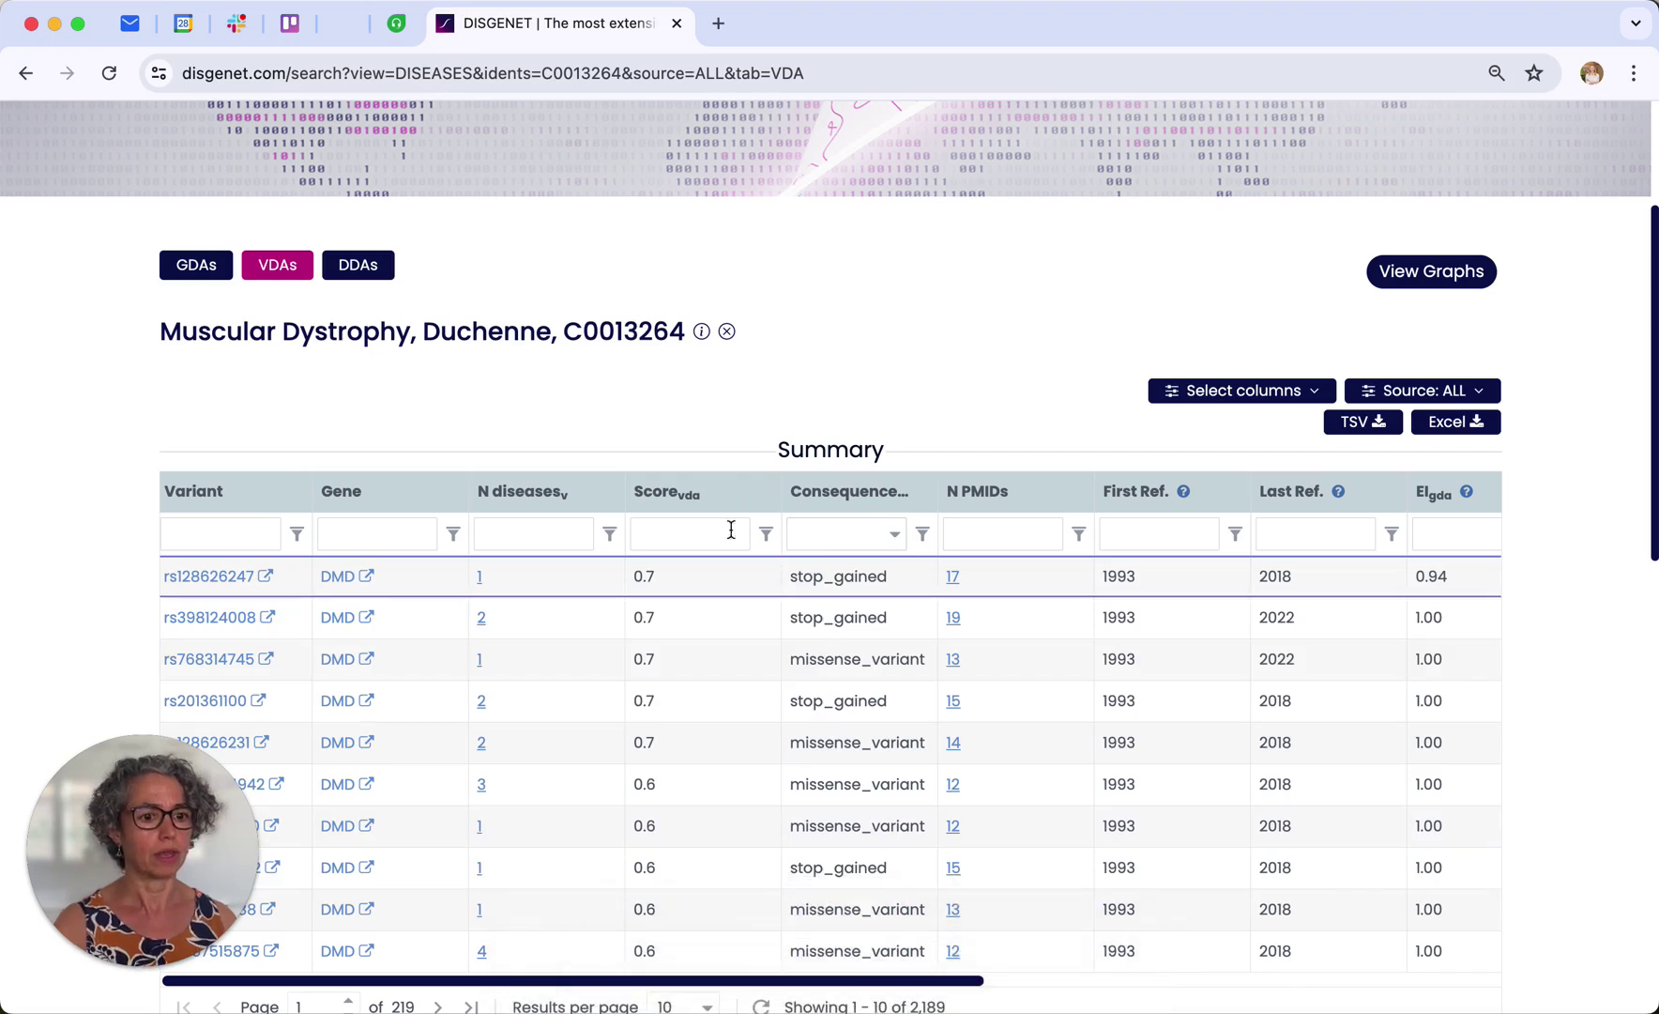
pyautogui.moveTo(627, 983); pyautogui.dragTo(1061, 1009)
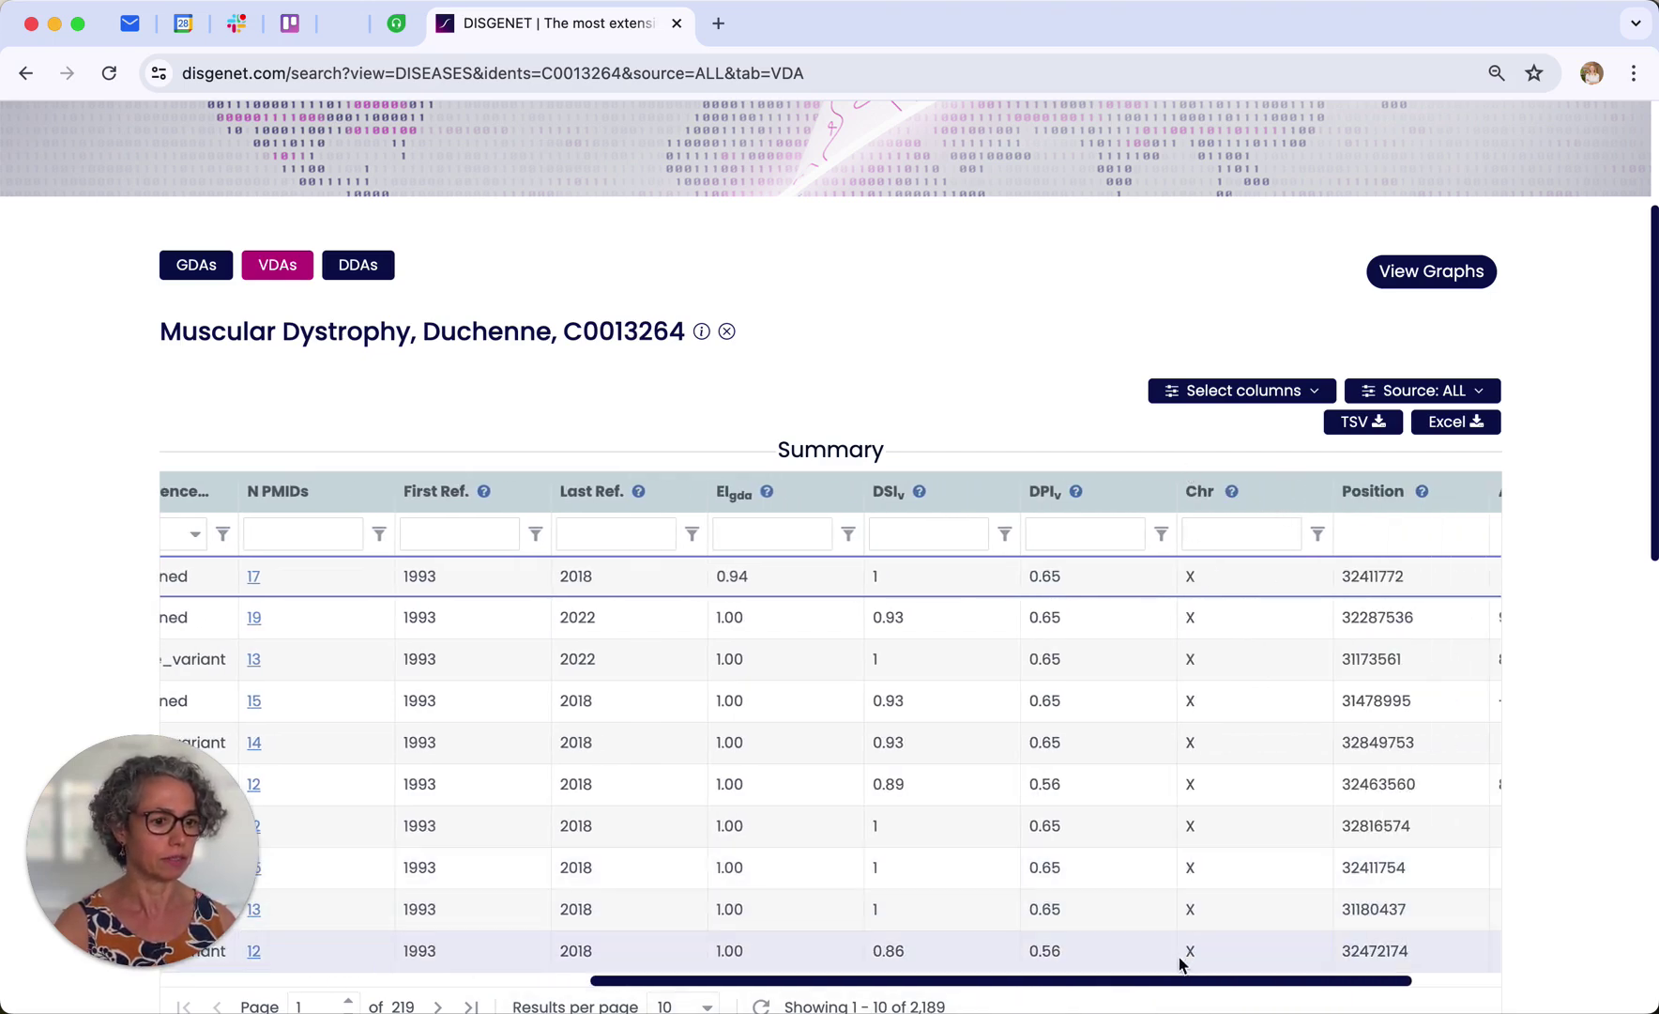
pyautogui.moveTo(1181, 984); pyautogui.dragTo(718, 982)
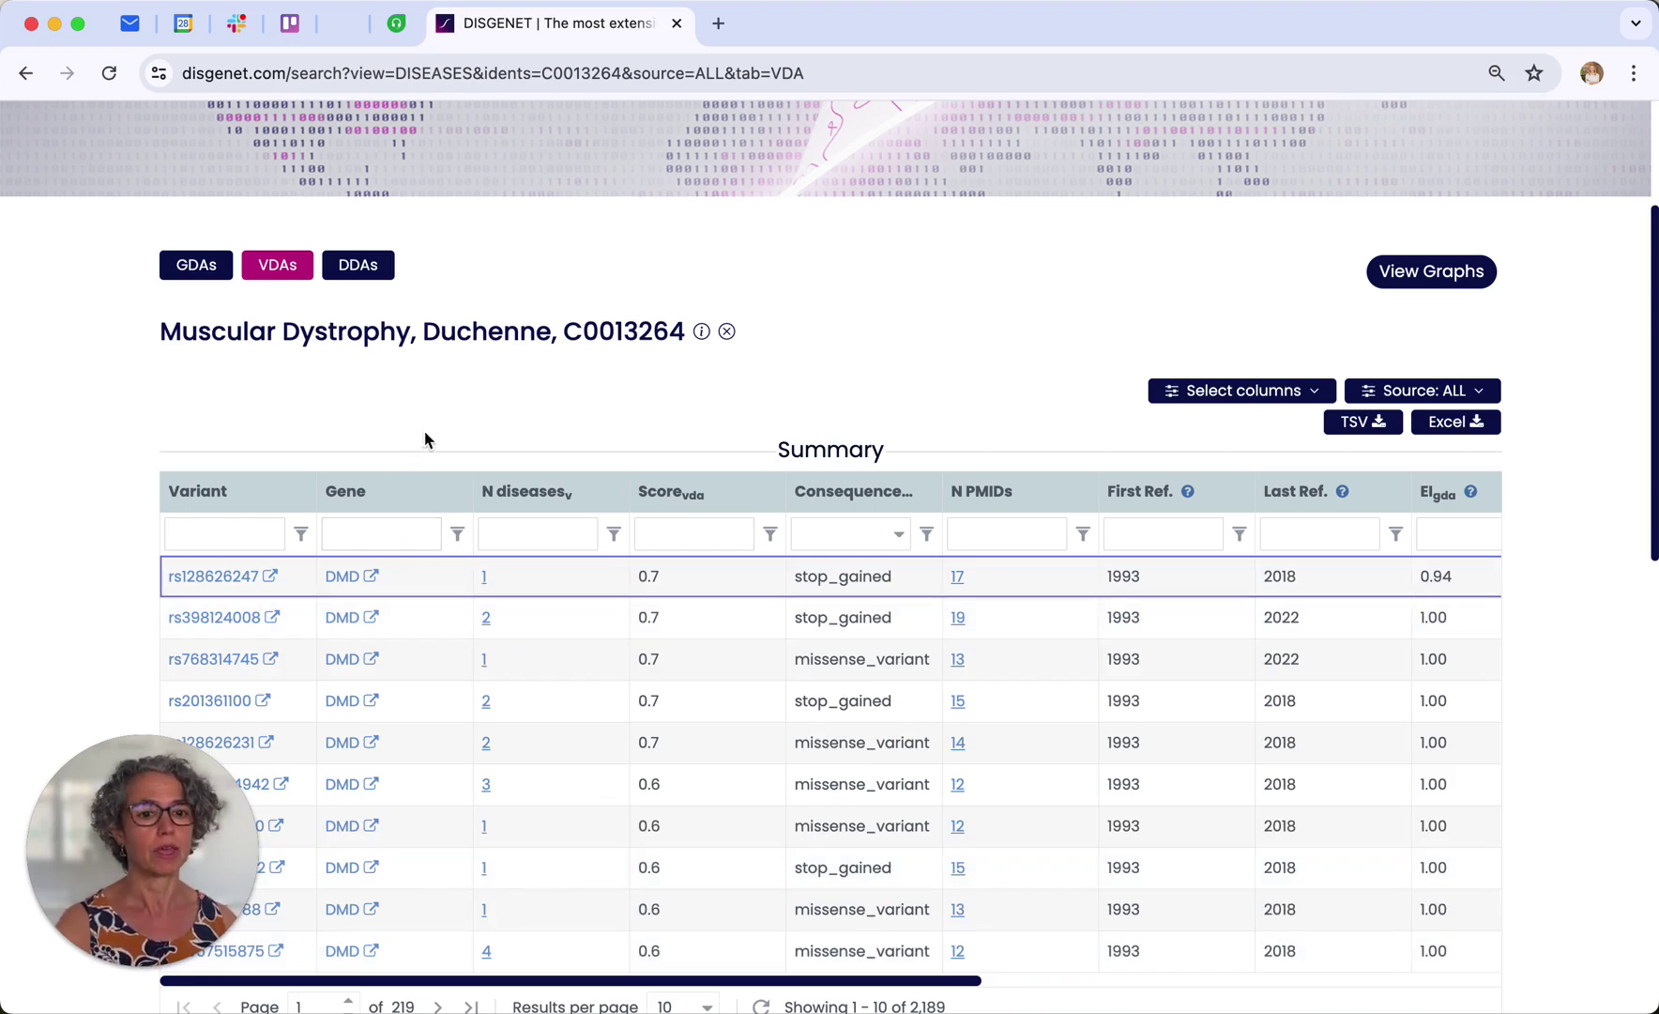
# - Go back, view the 2605 variants of the DMD gene, then return to Duchenne's gene associations
pyautogui.click(26, 73)
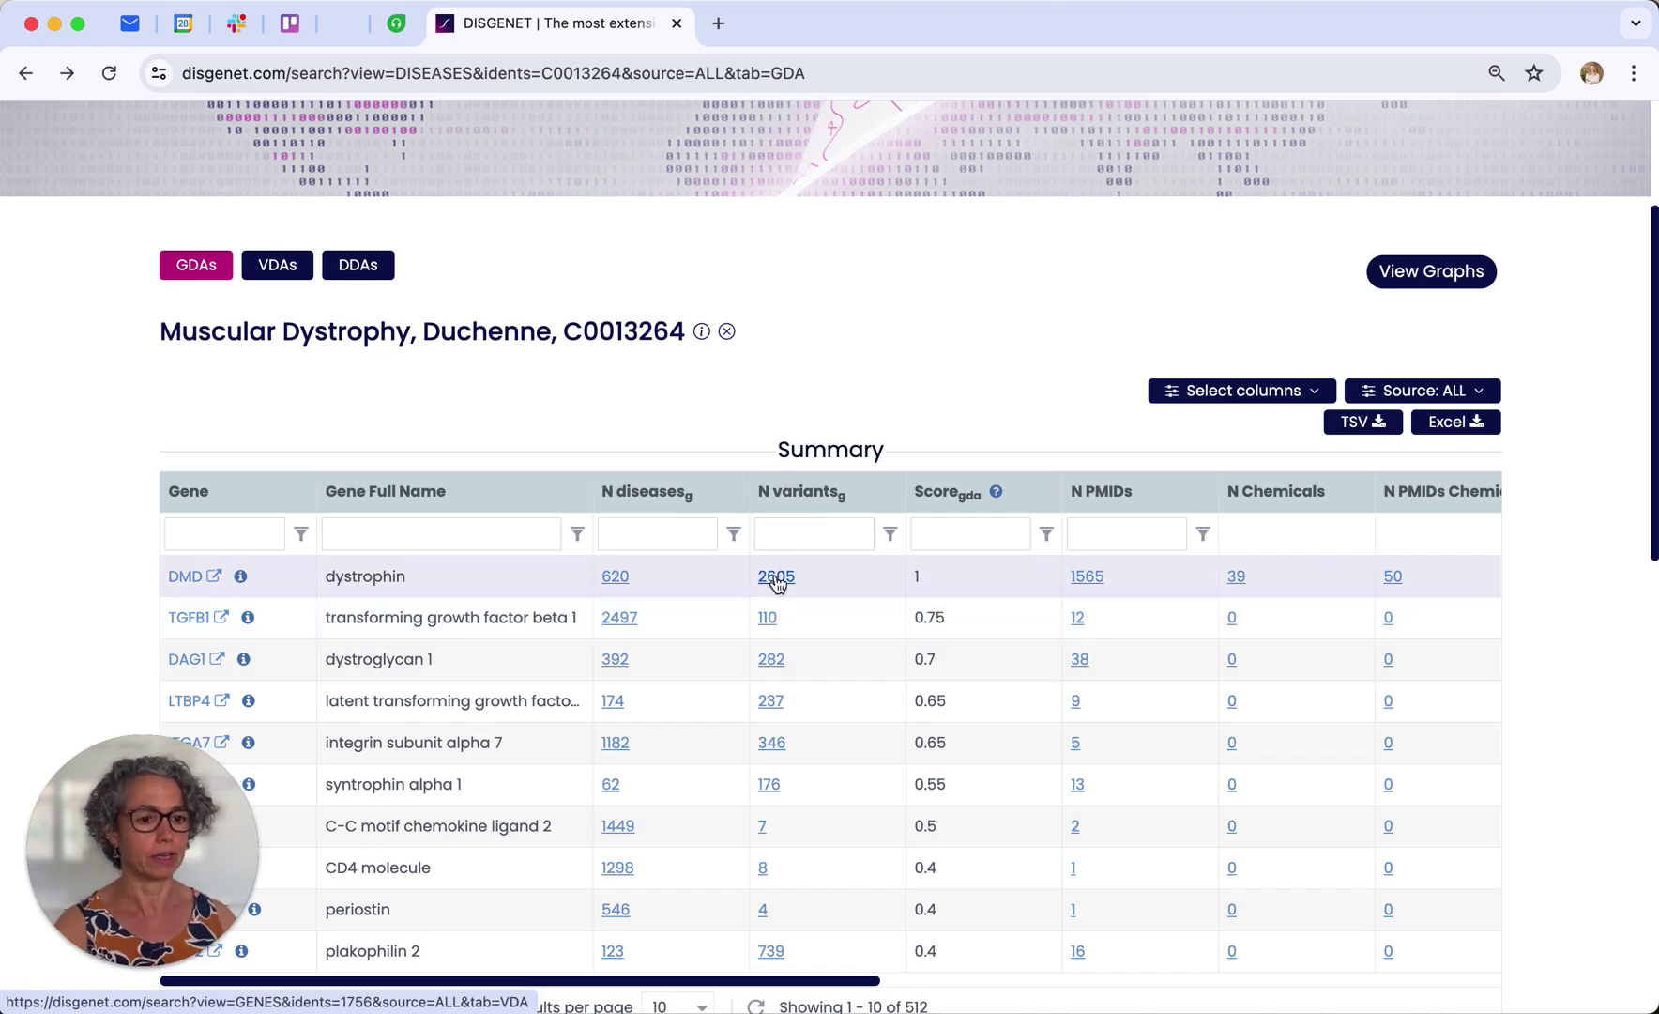
pyautogui.click(777, 578)
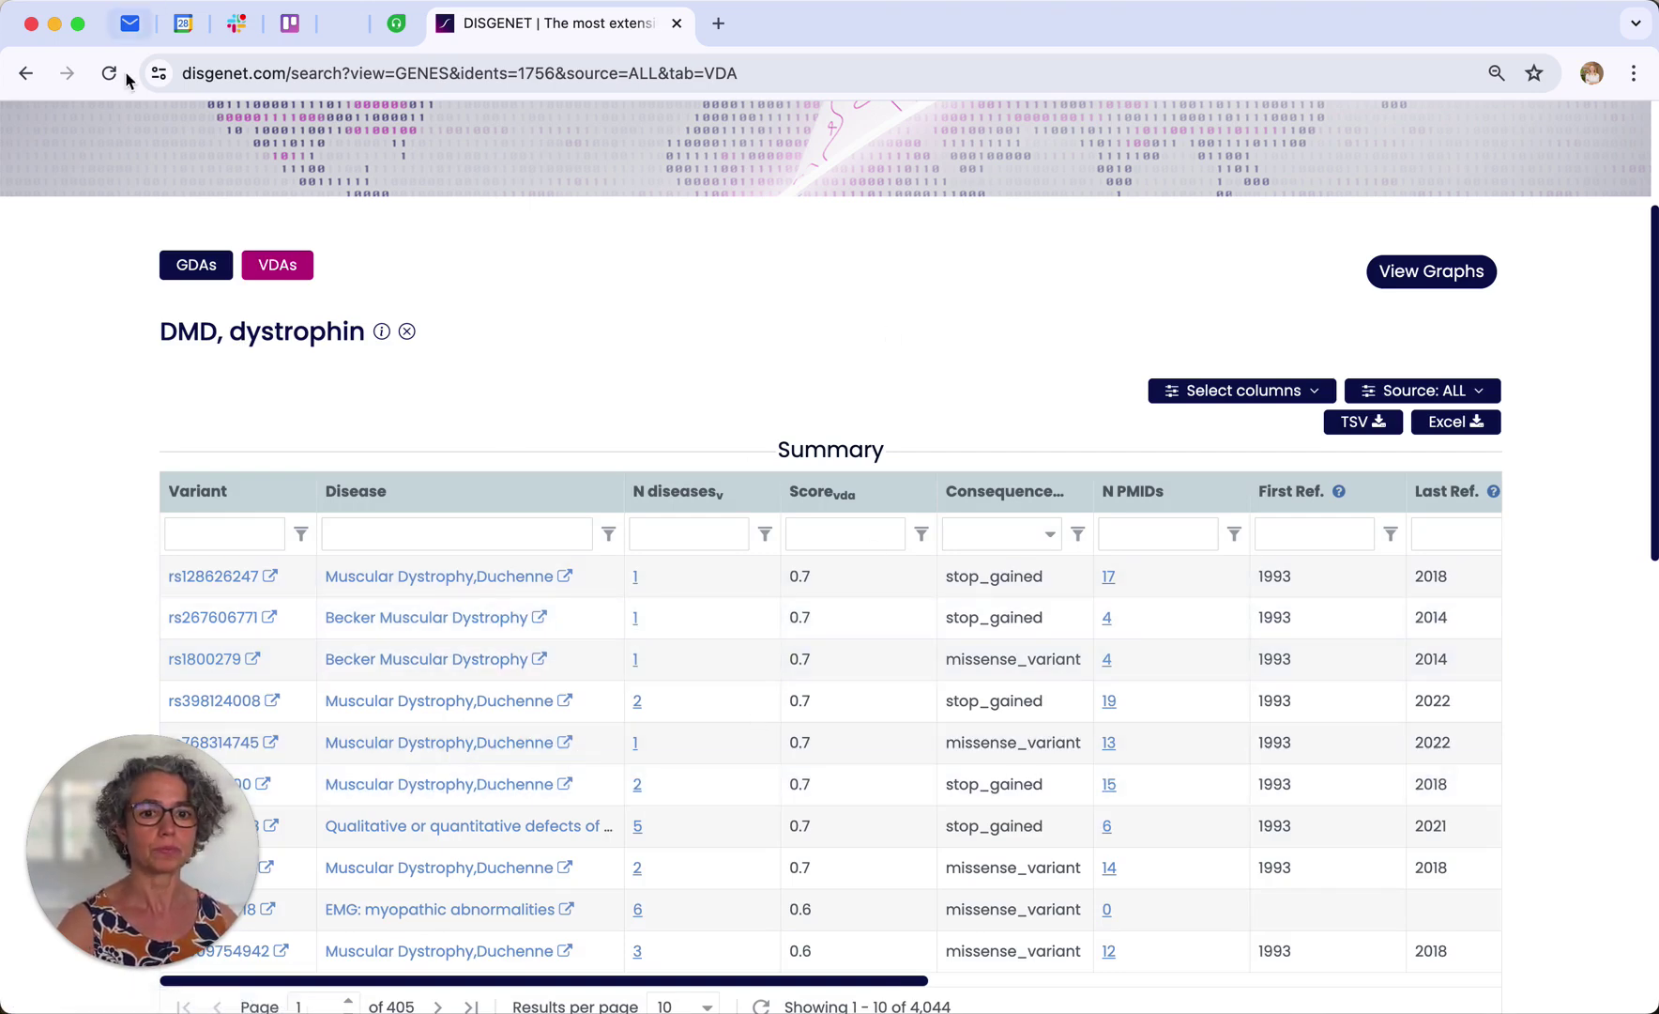
pyautogui.click(27, 77)
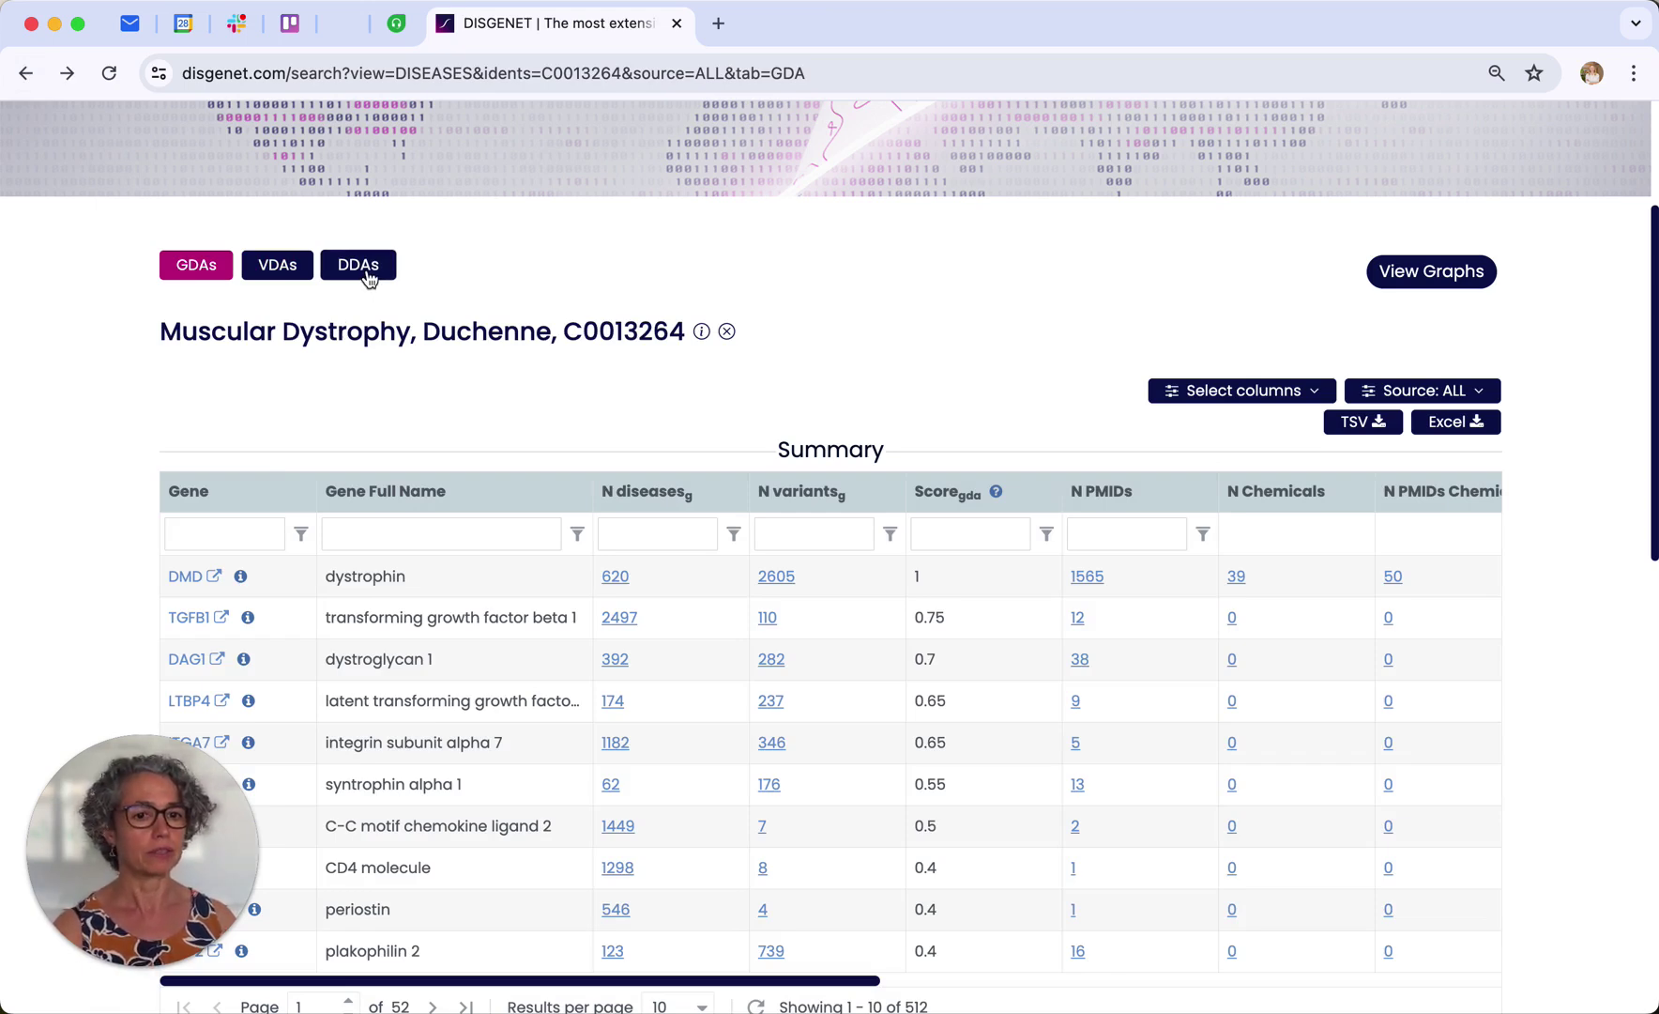
# - Show Duchenne's 8,912 disease–disease associations sorted by DDA Relation descending, led by Muscle hypotonia
pyautogui.click(360, 267)
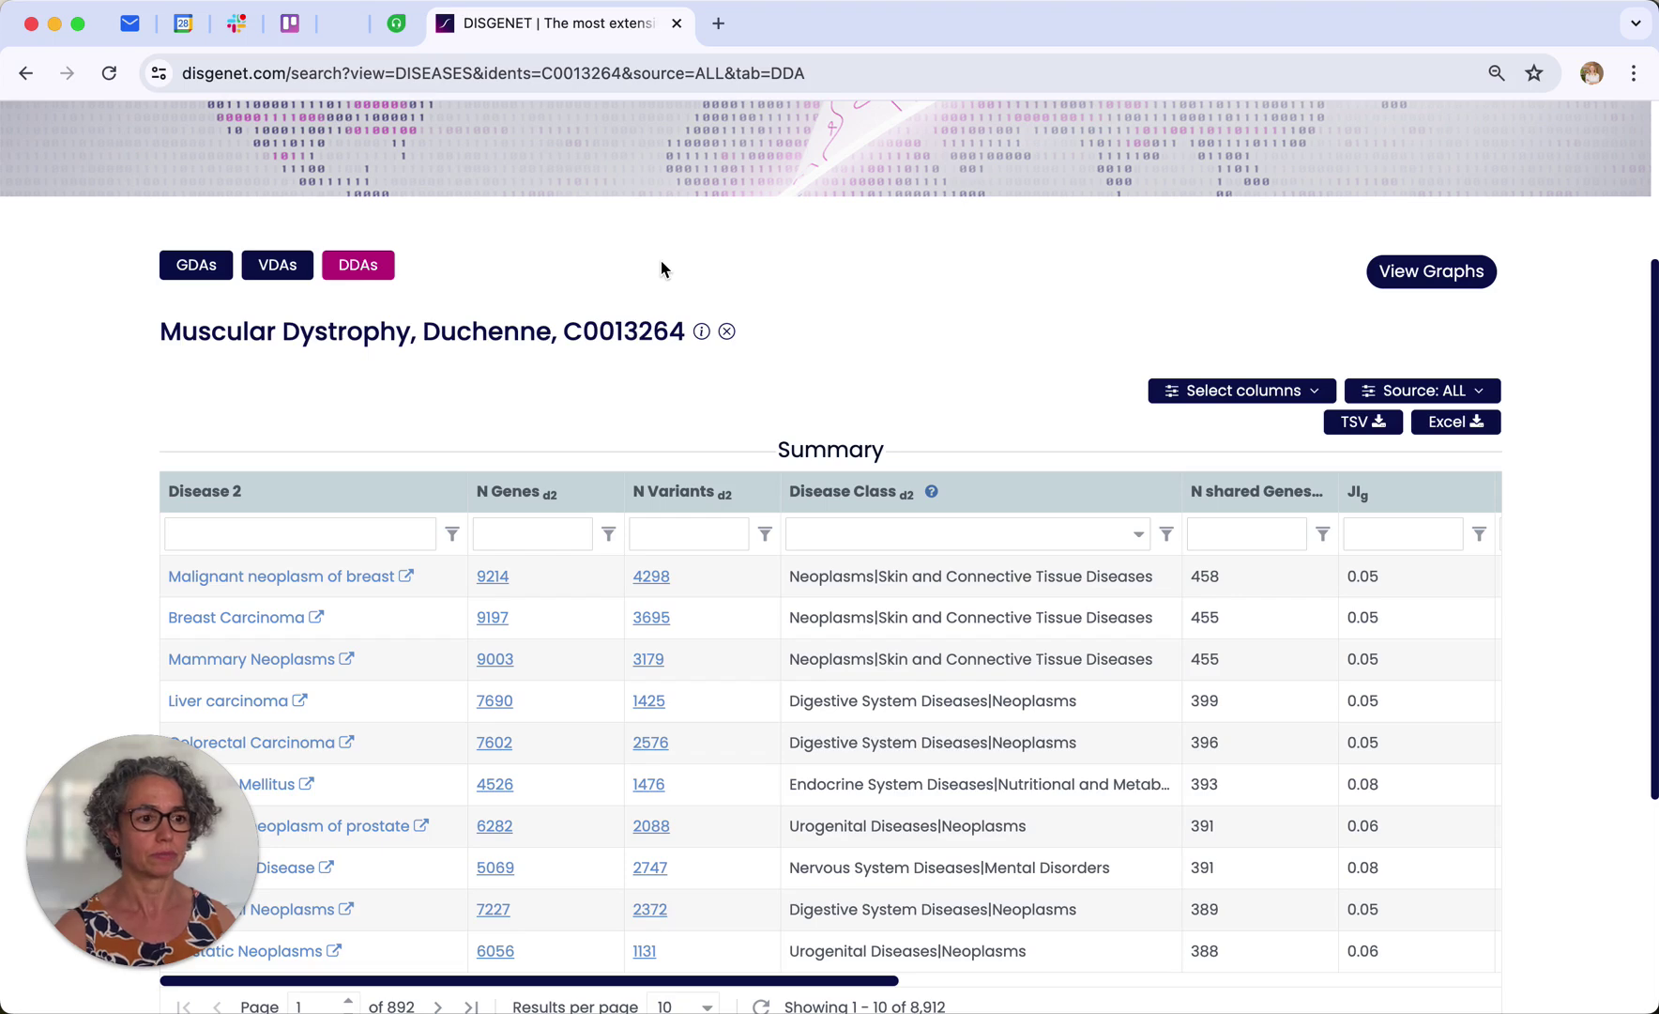
pyautogui.scroll(-1, 952, 380)
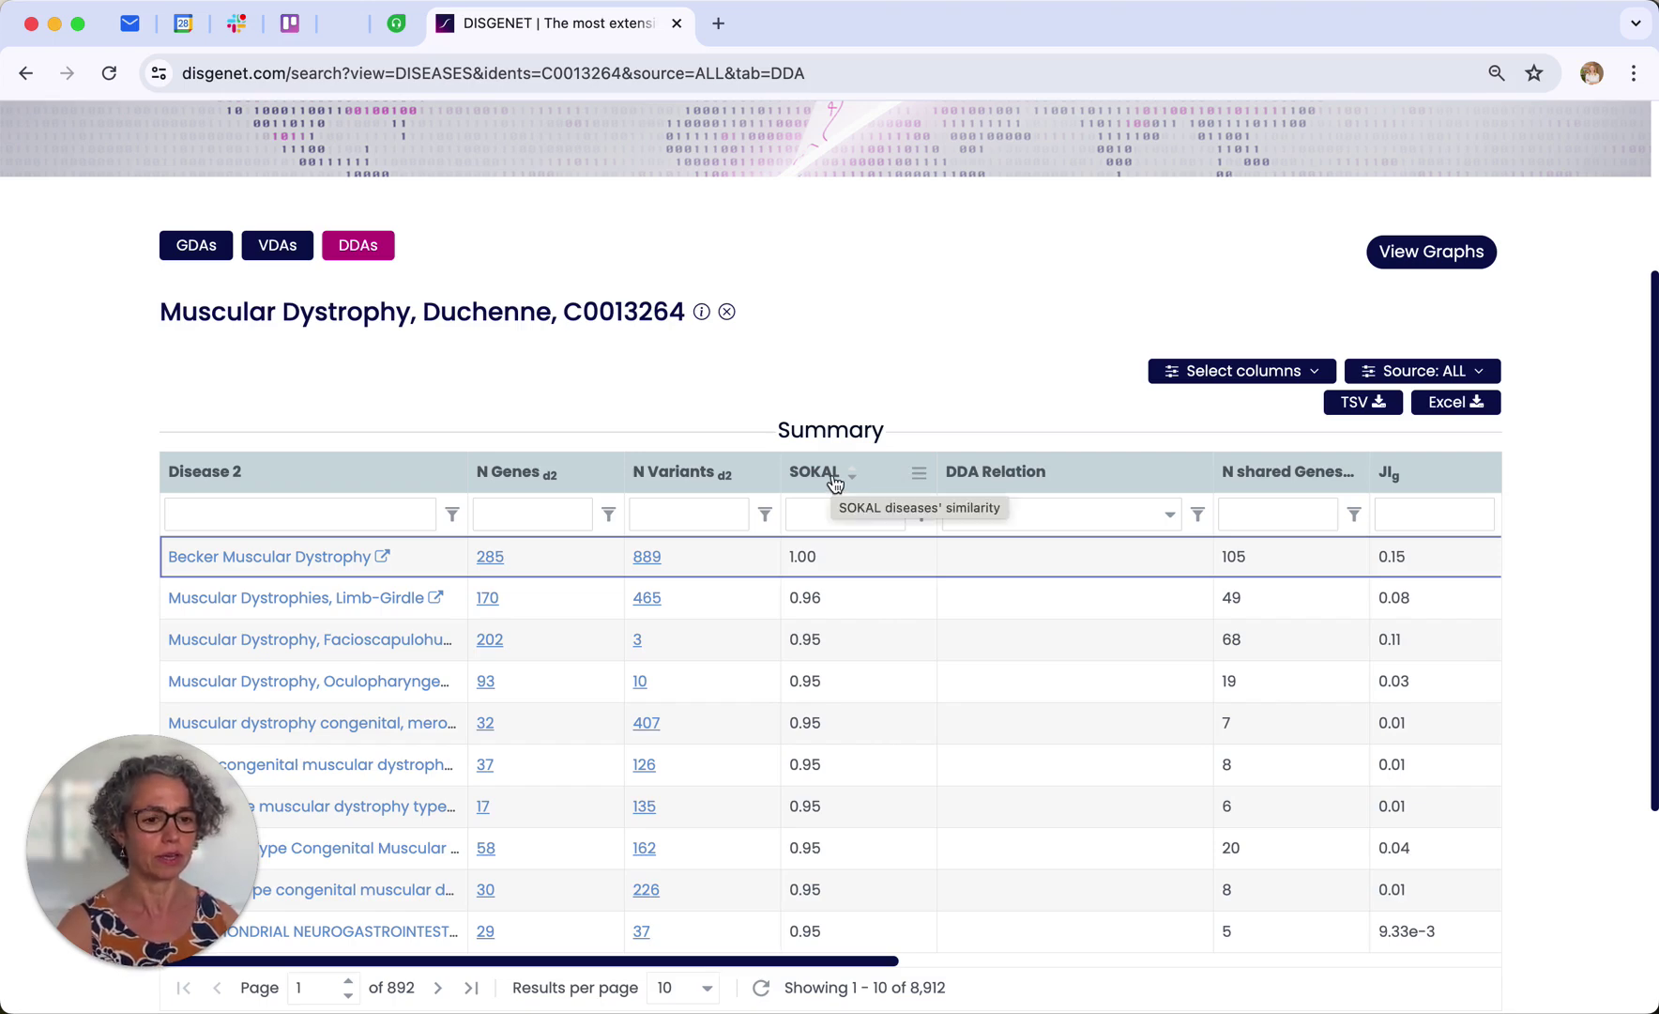
pyautogui.click(1172, 517)
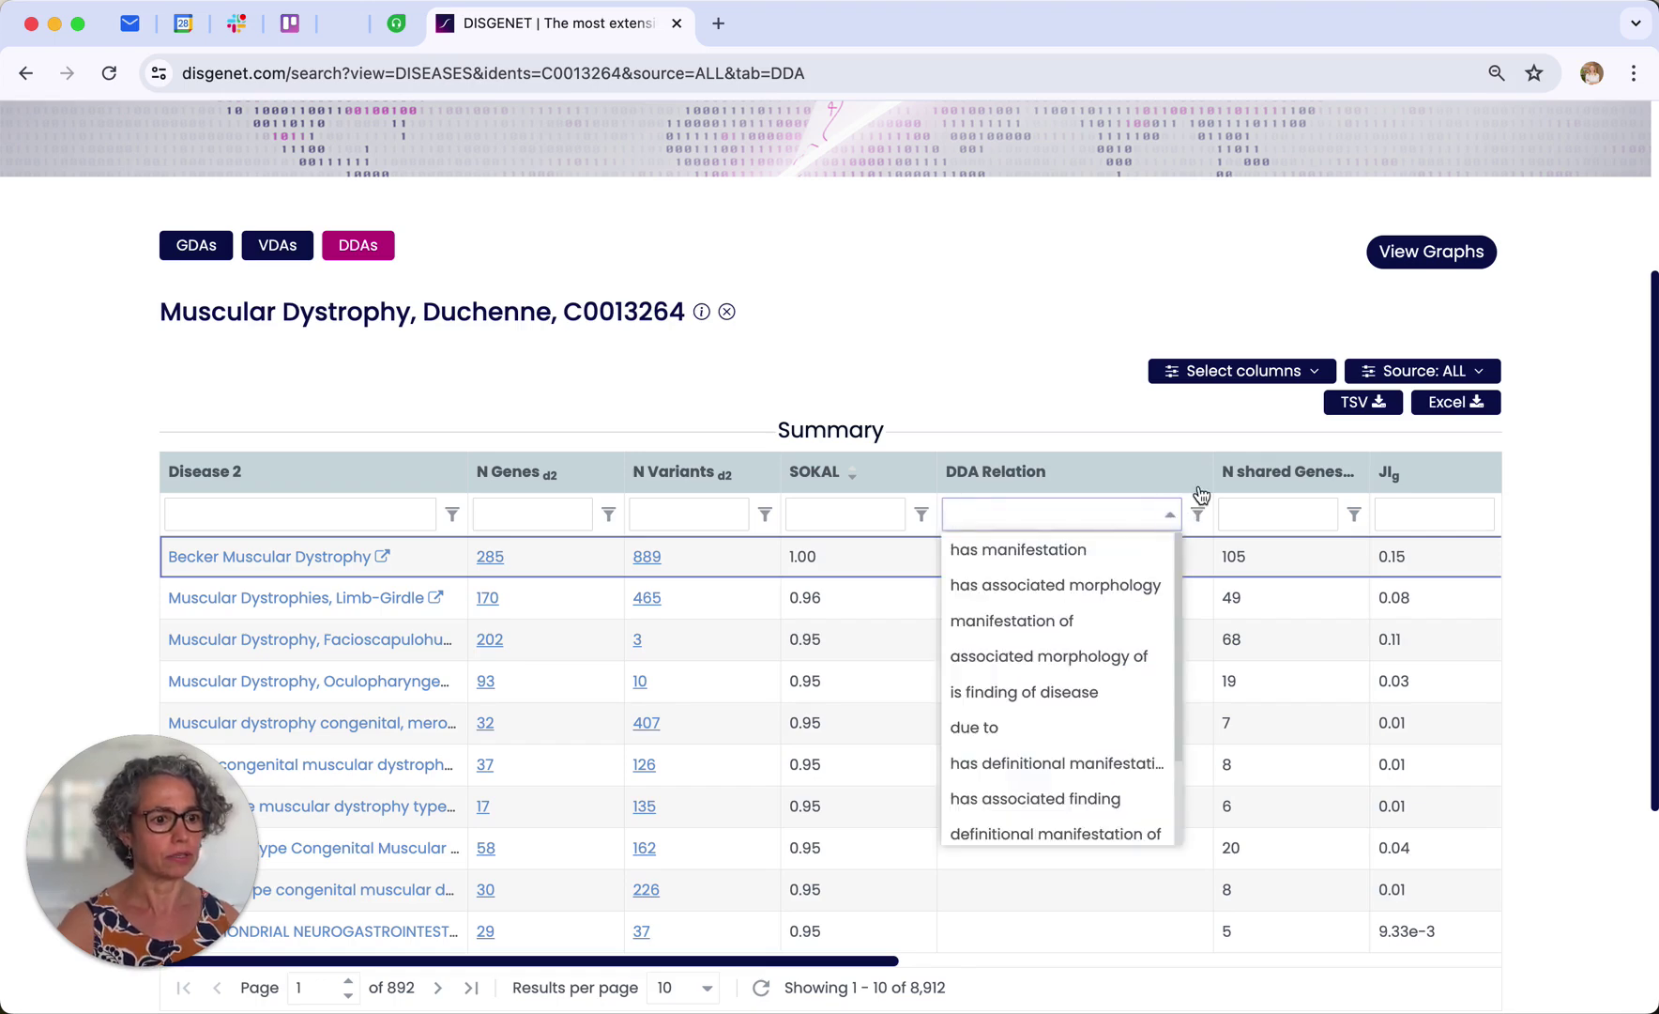
pyautogui.click(1195, 473)
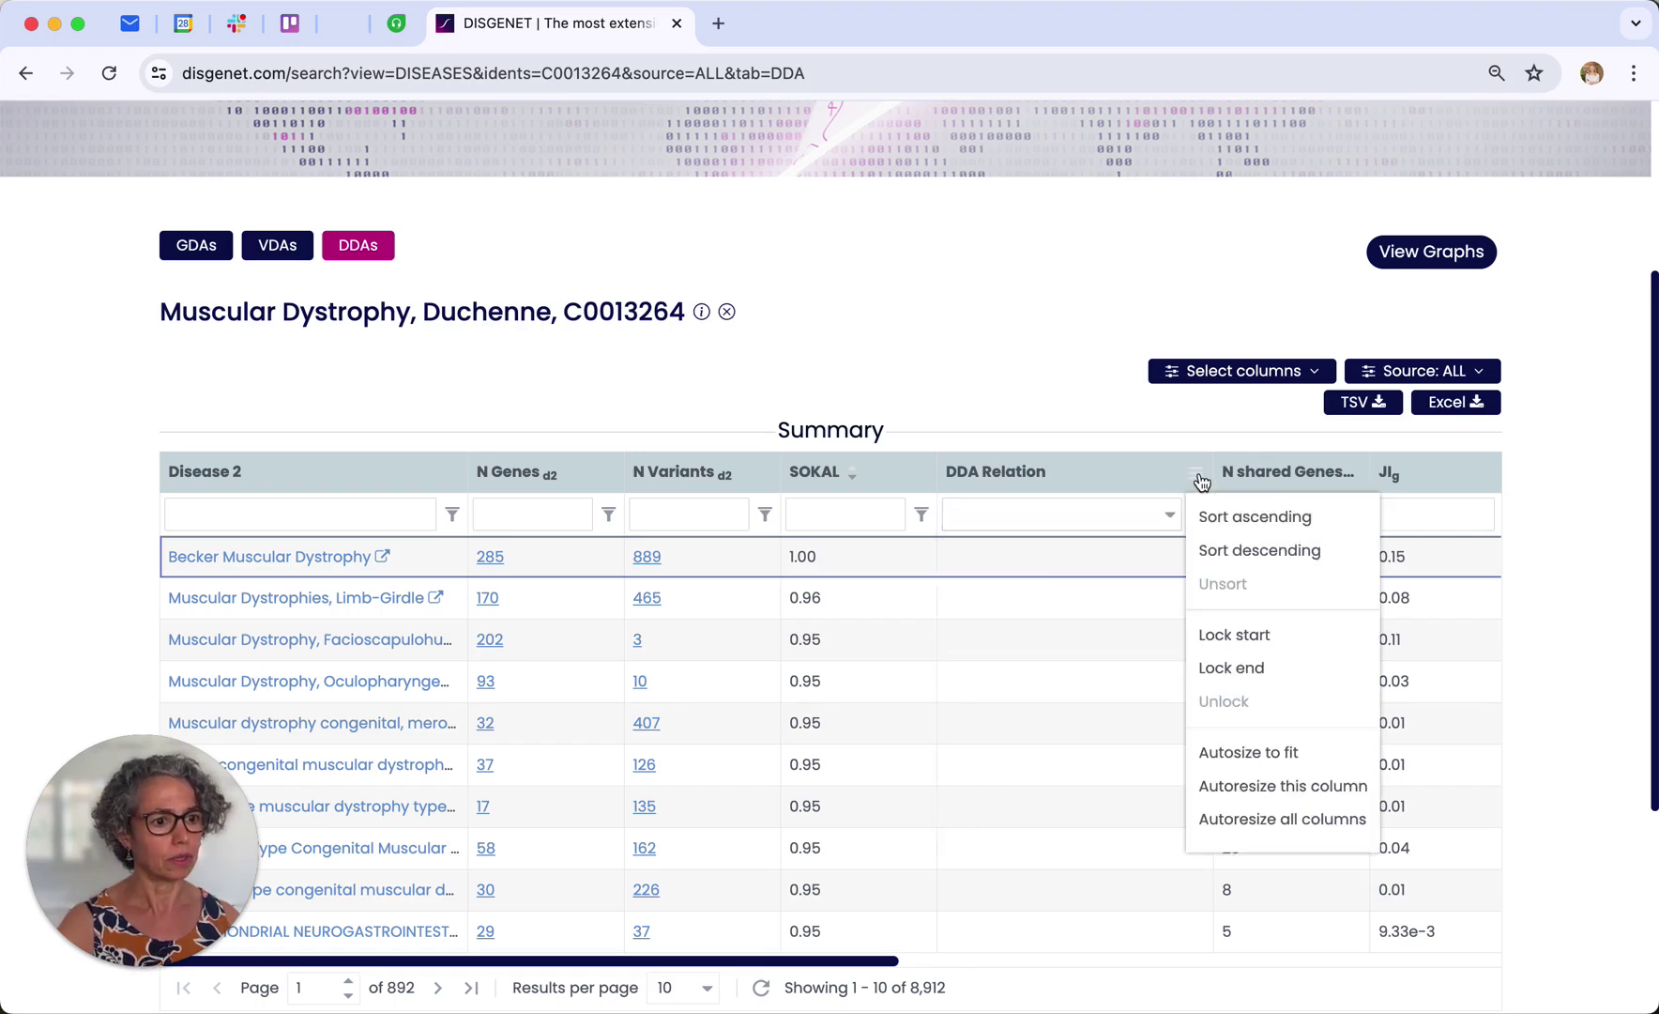
pyautogui.click(1212, 554)
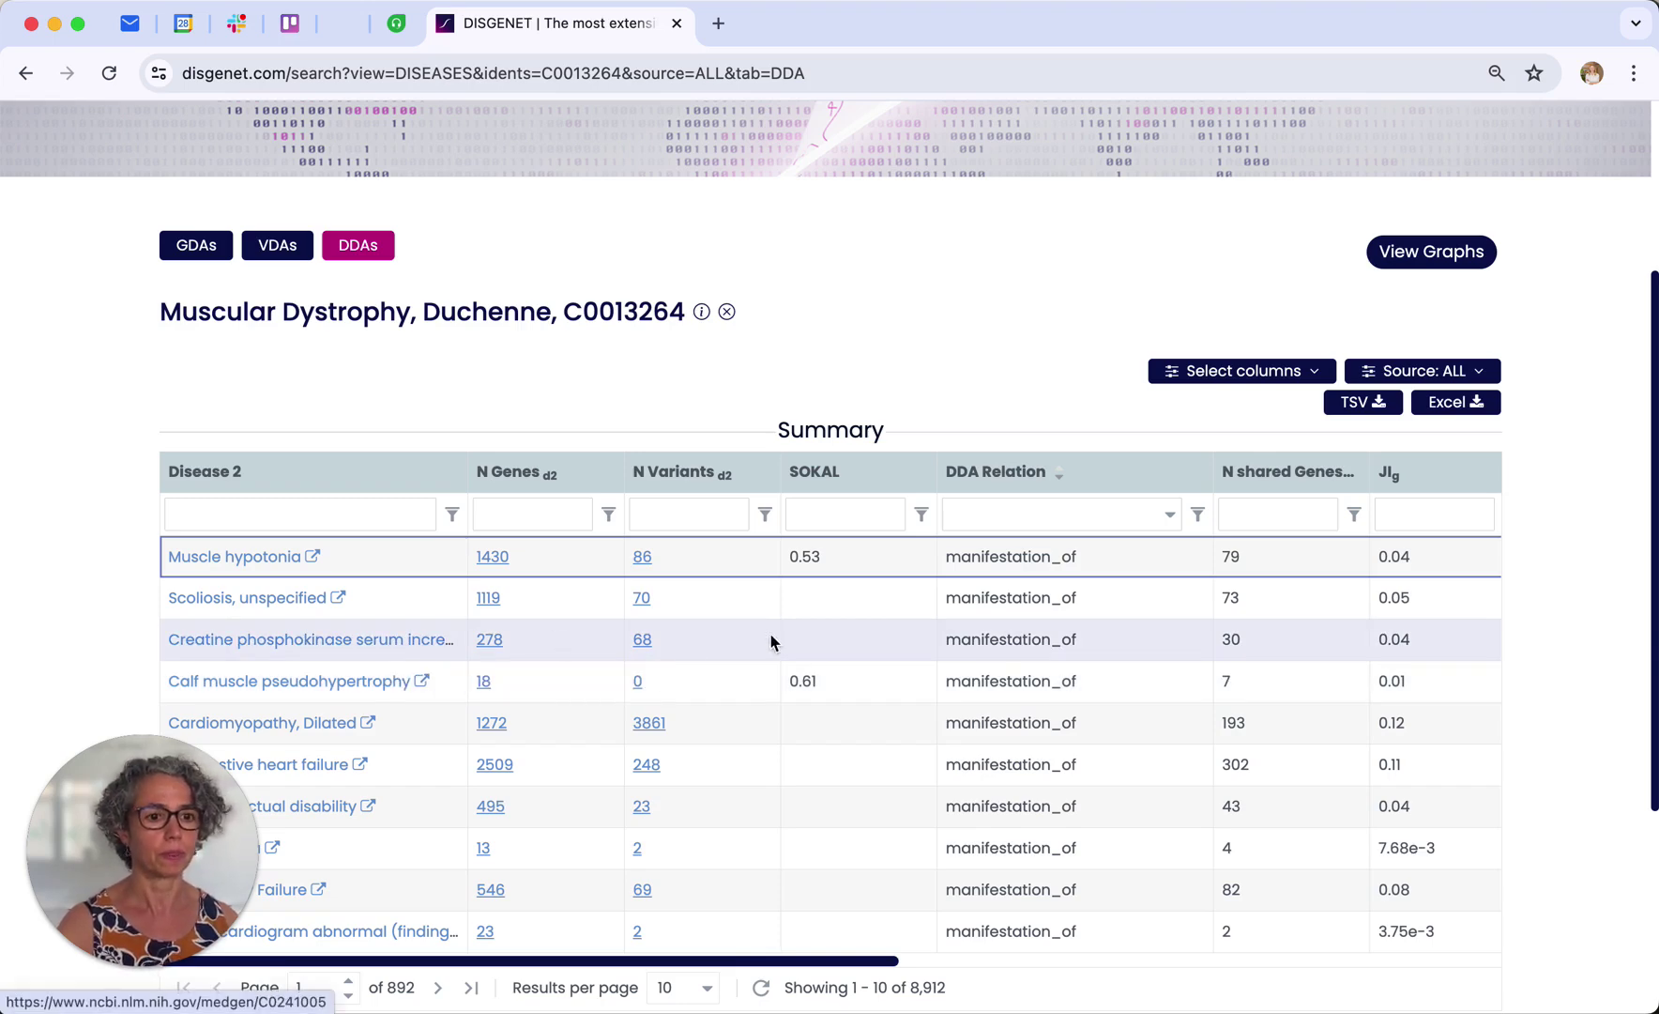
pyautogui.scroll(3, 563, 247)
pyautogui.scroll(1, 563, 272)
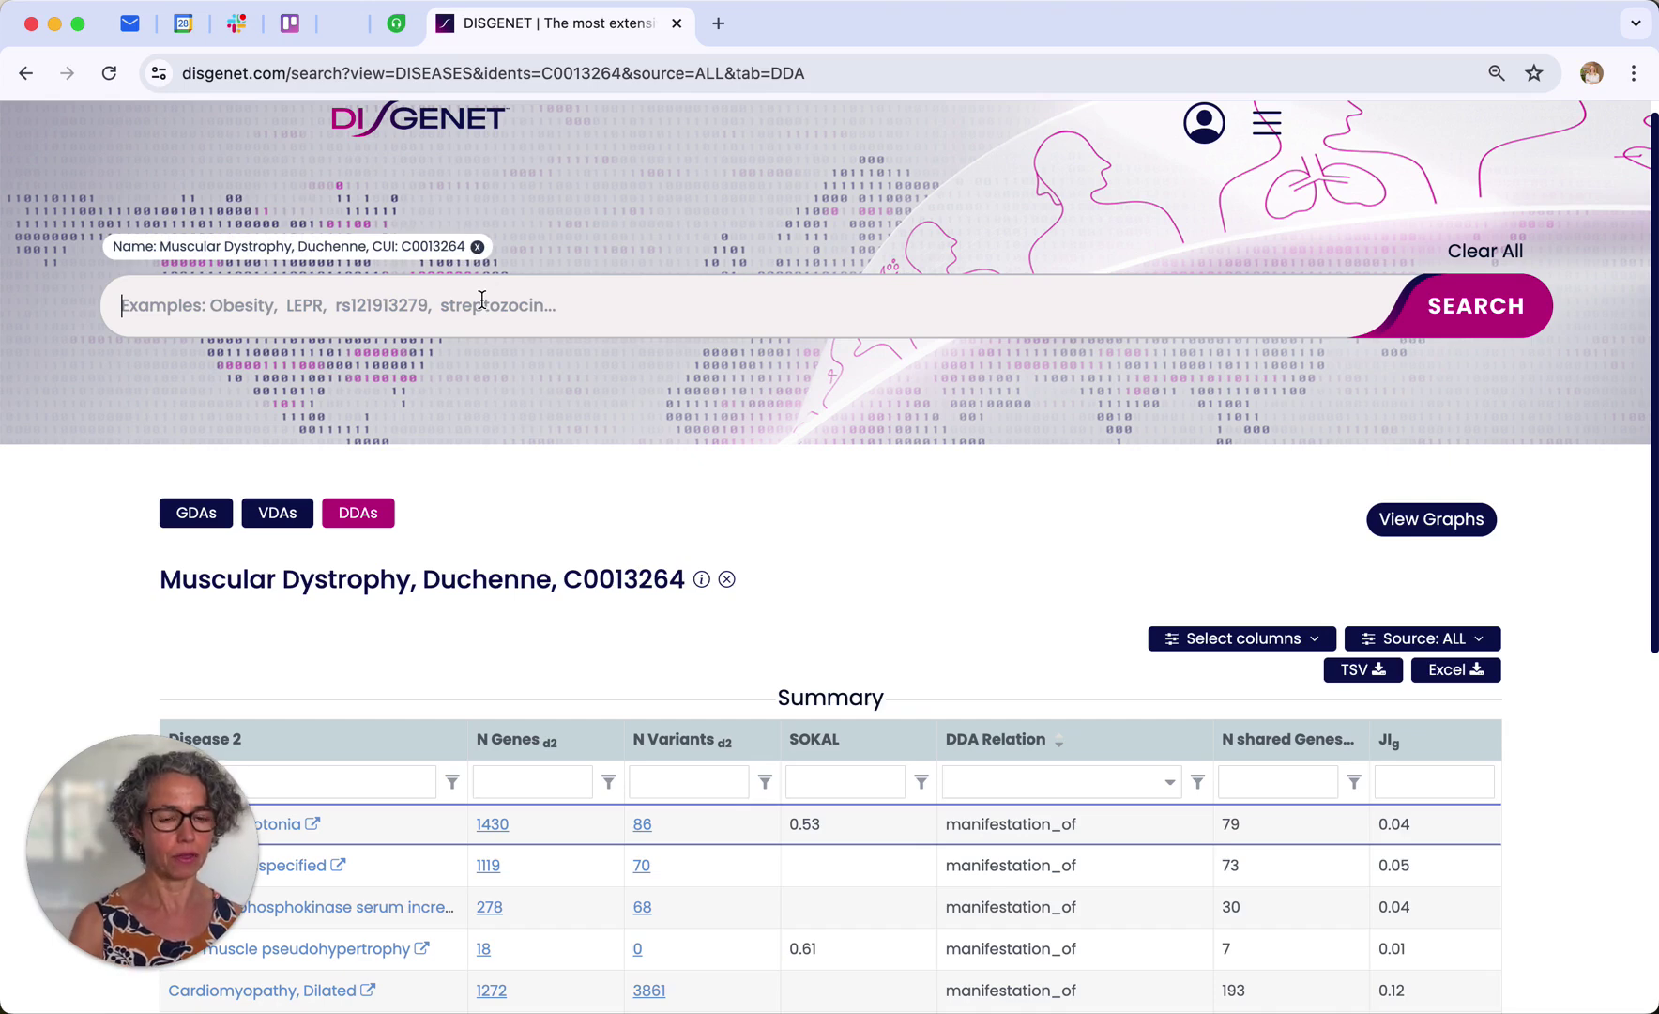
# - Search 'duch' and add Duchenne and Becker Muscular Dystrophy and Cardiomyopathy in Duchenne muscular dystrophy
pyautogui.click(482, 298)
pyautogui.write('duche')
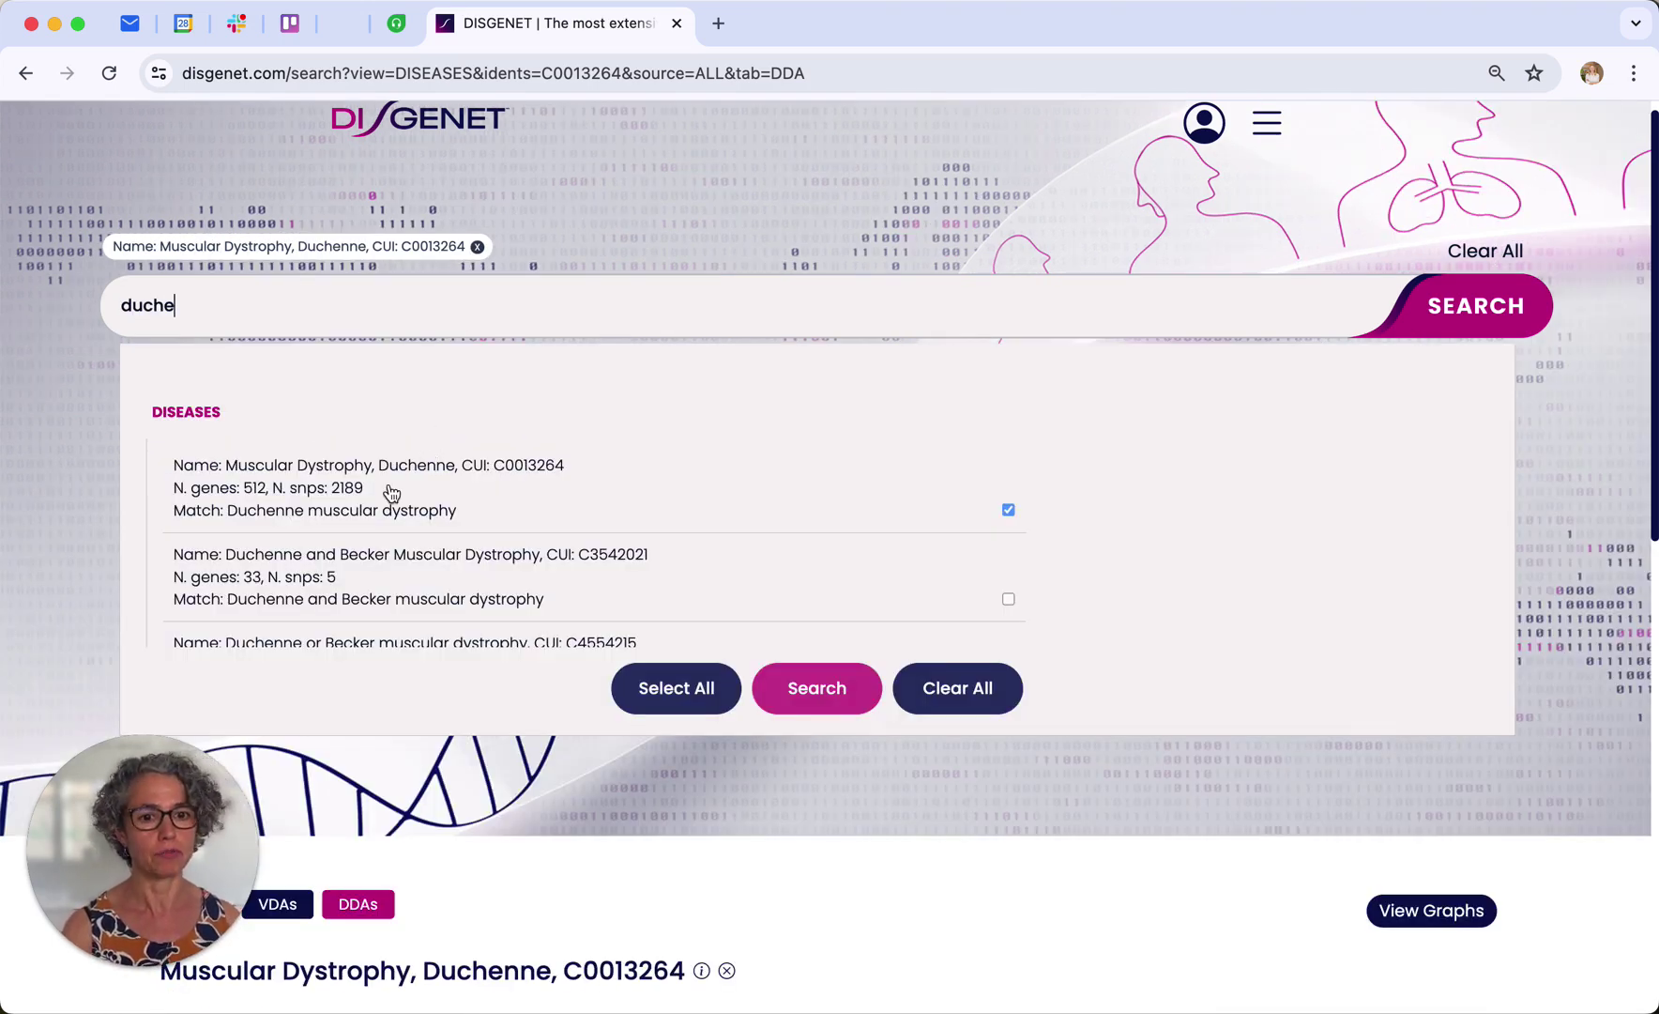
pyautogui.scroll(-1, 390, 490)
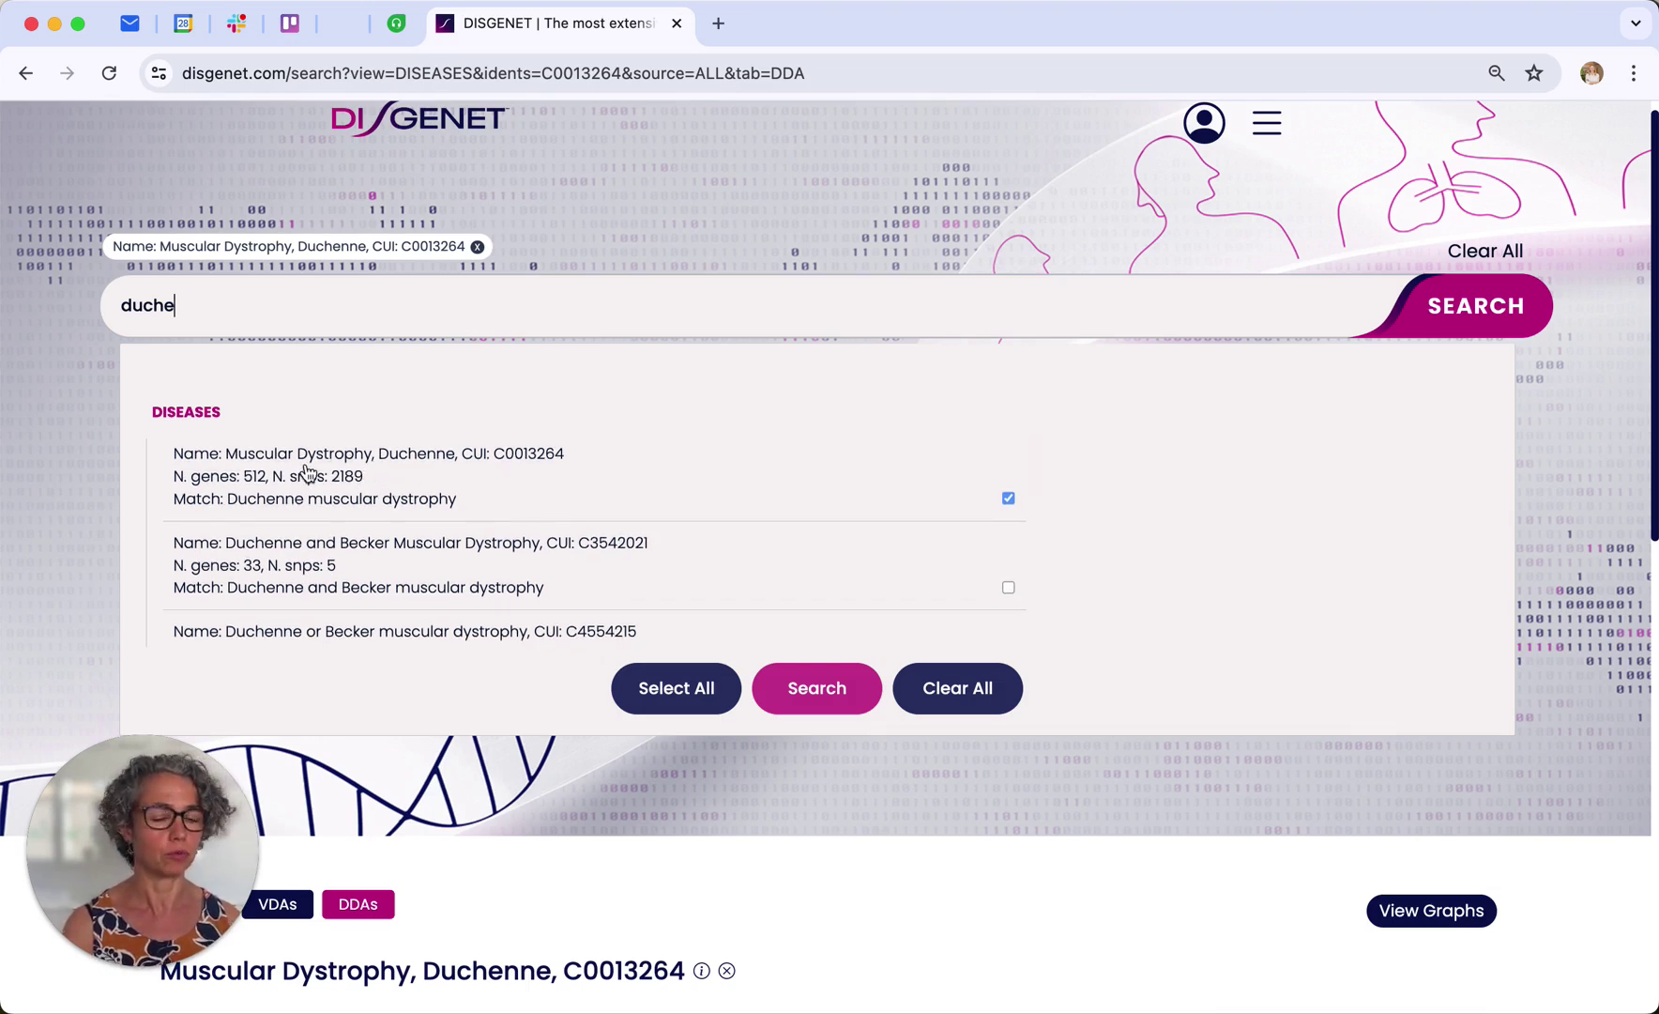
pyautogui.scroll(-3, 396, 476)
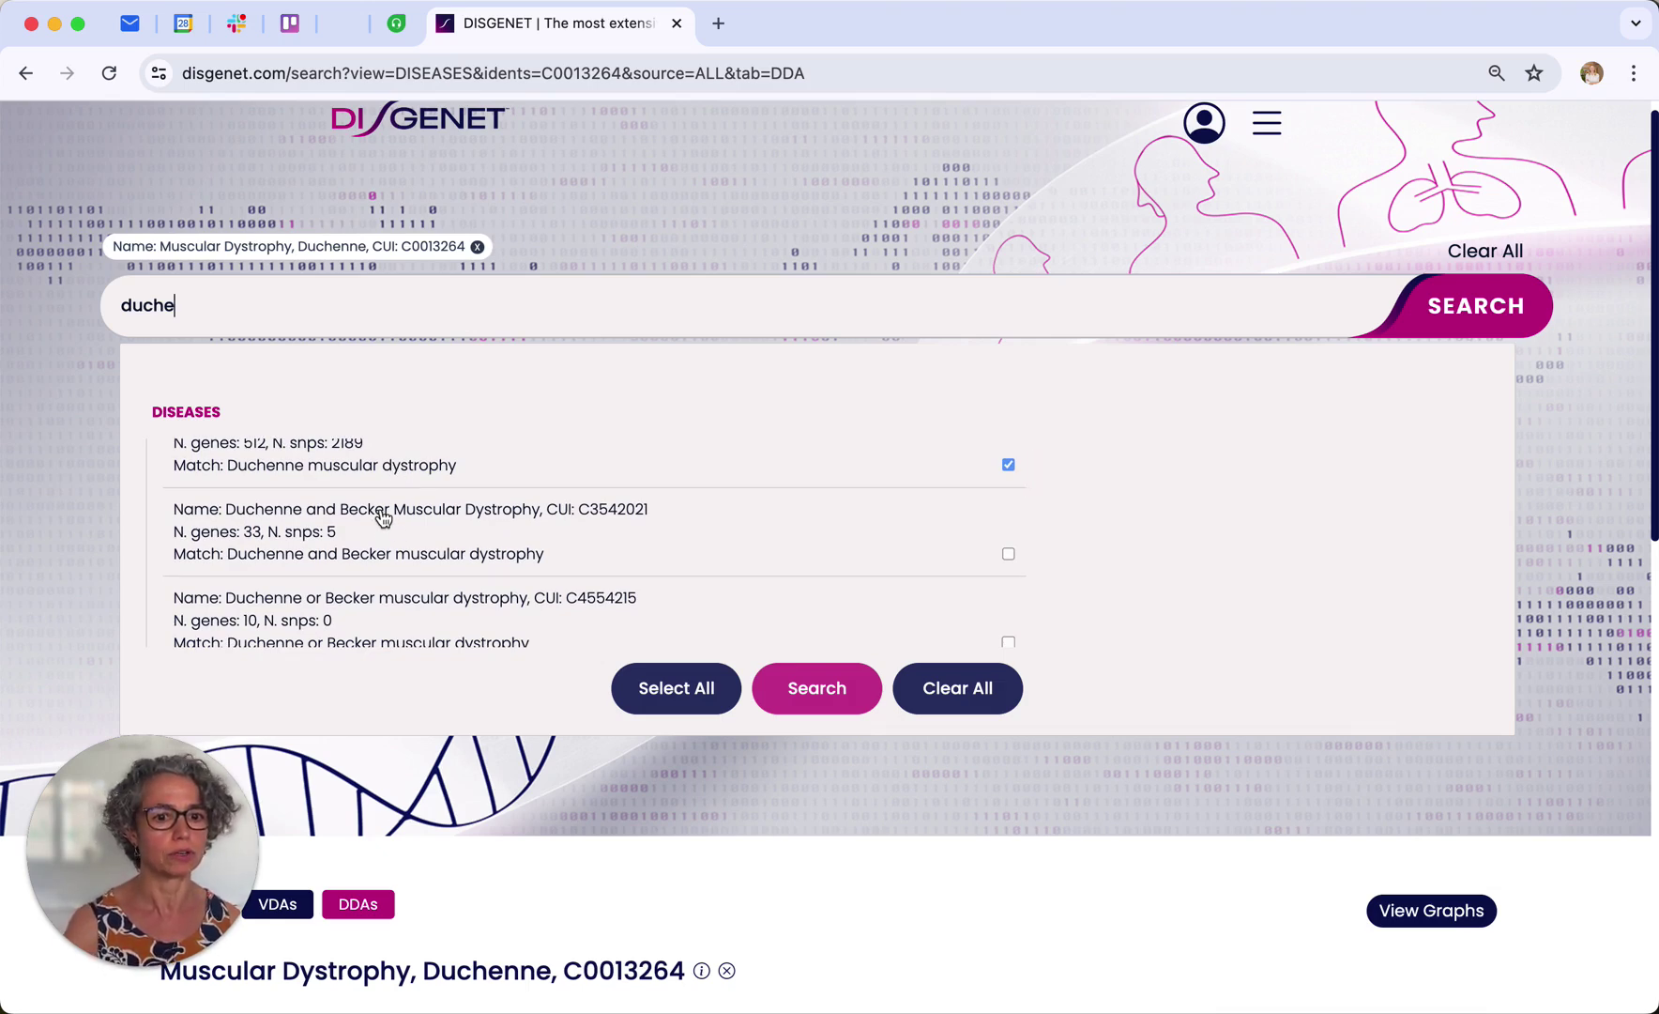
pyautogui.click(1008, 555)
pyautogui.scroll(-3, 657, 553)
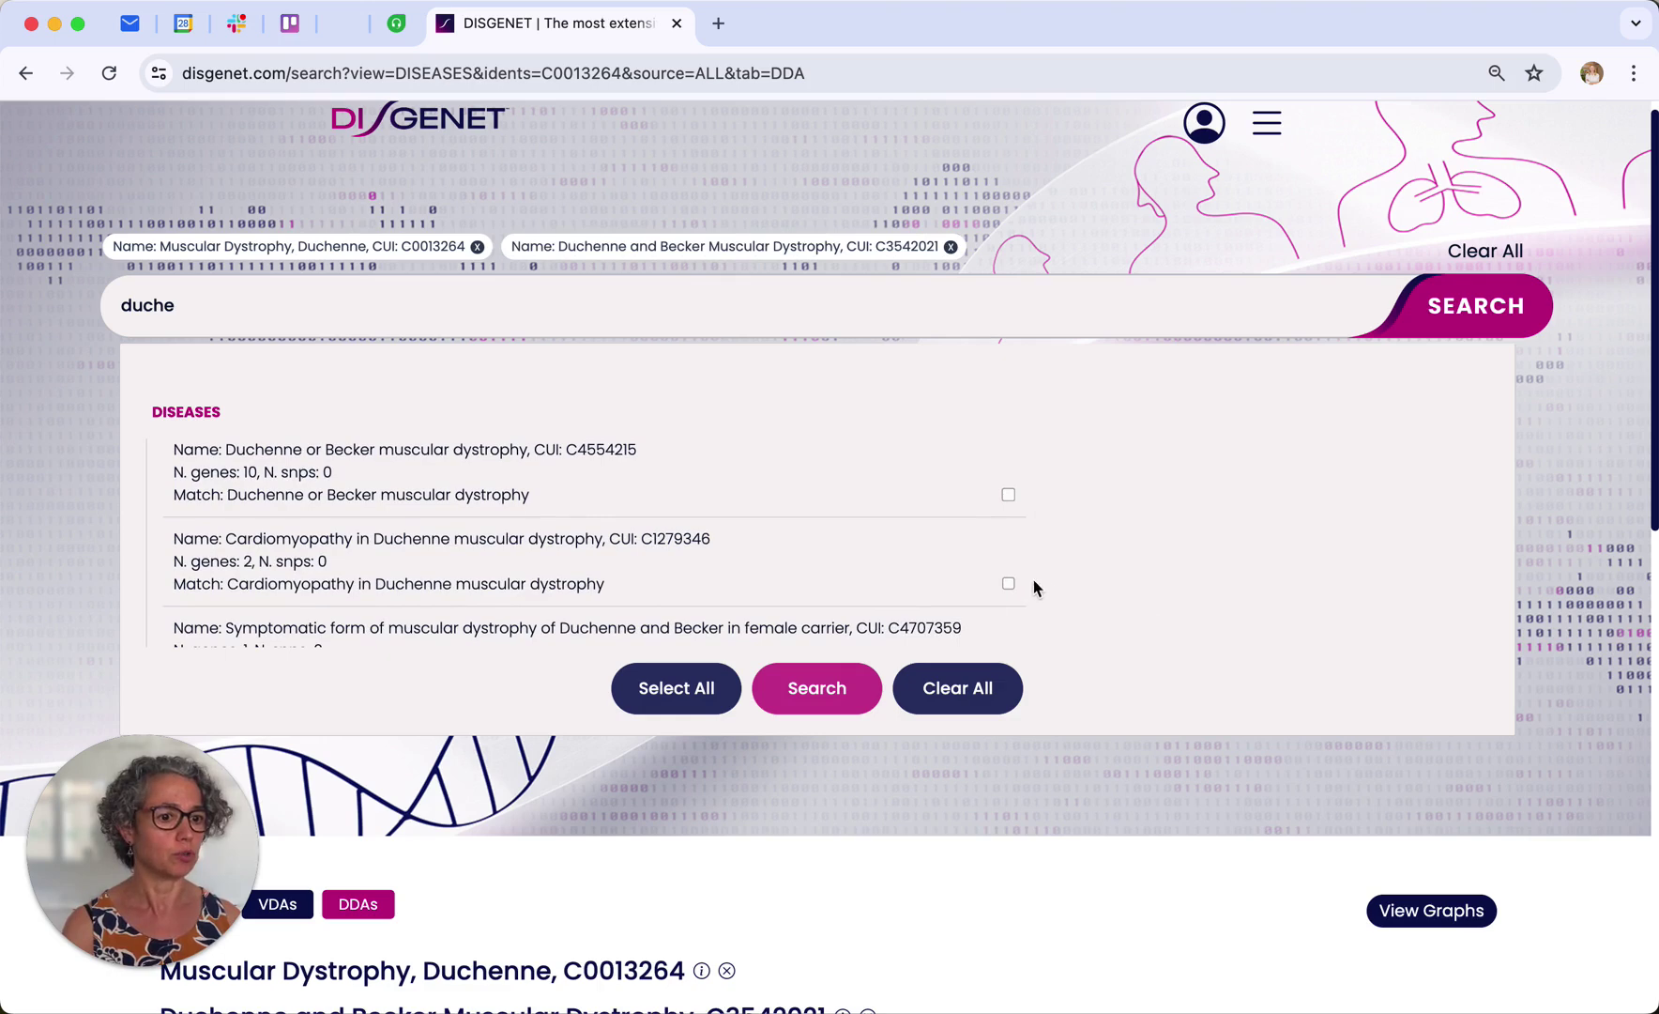
pyautogui.click(1005, 584)
pyautogui.scroll(-4, 700, 582)
pyautogui.scroll(-2, 701, 591)
pyautogui.scroll(2, 701, 591)
# - Search 'beck', add Becker Muscular Dystrophy and Beckwith-Wiedemann Syndrome, and run the five-disease search
pyautogui.click(225, 336)
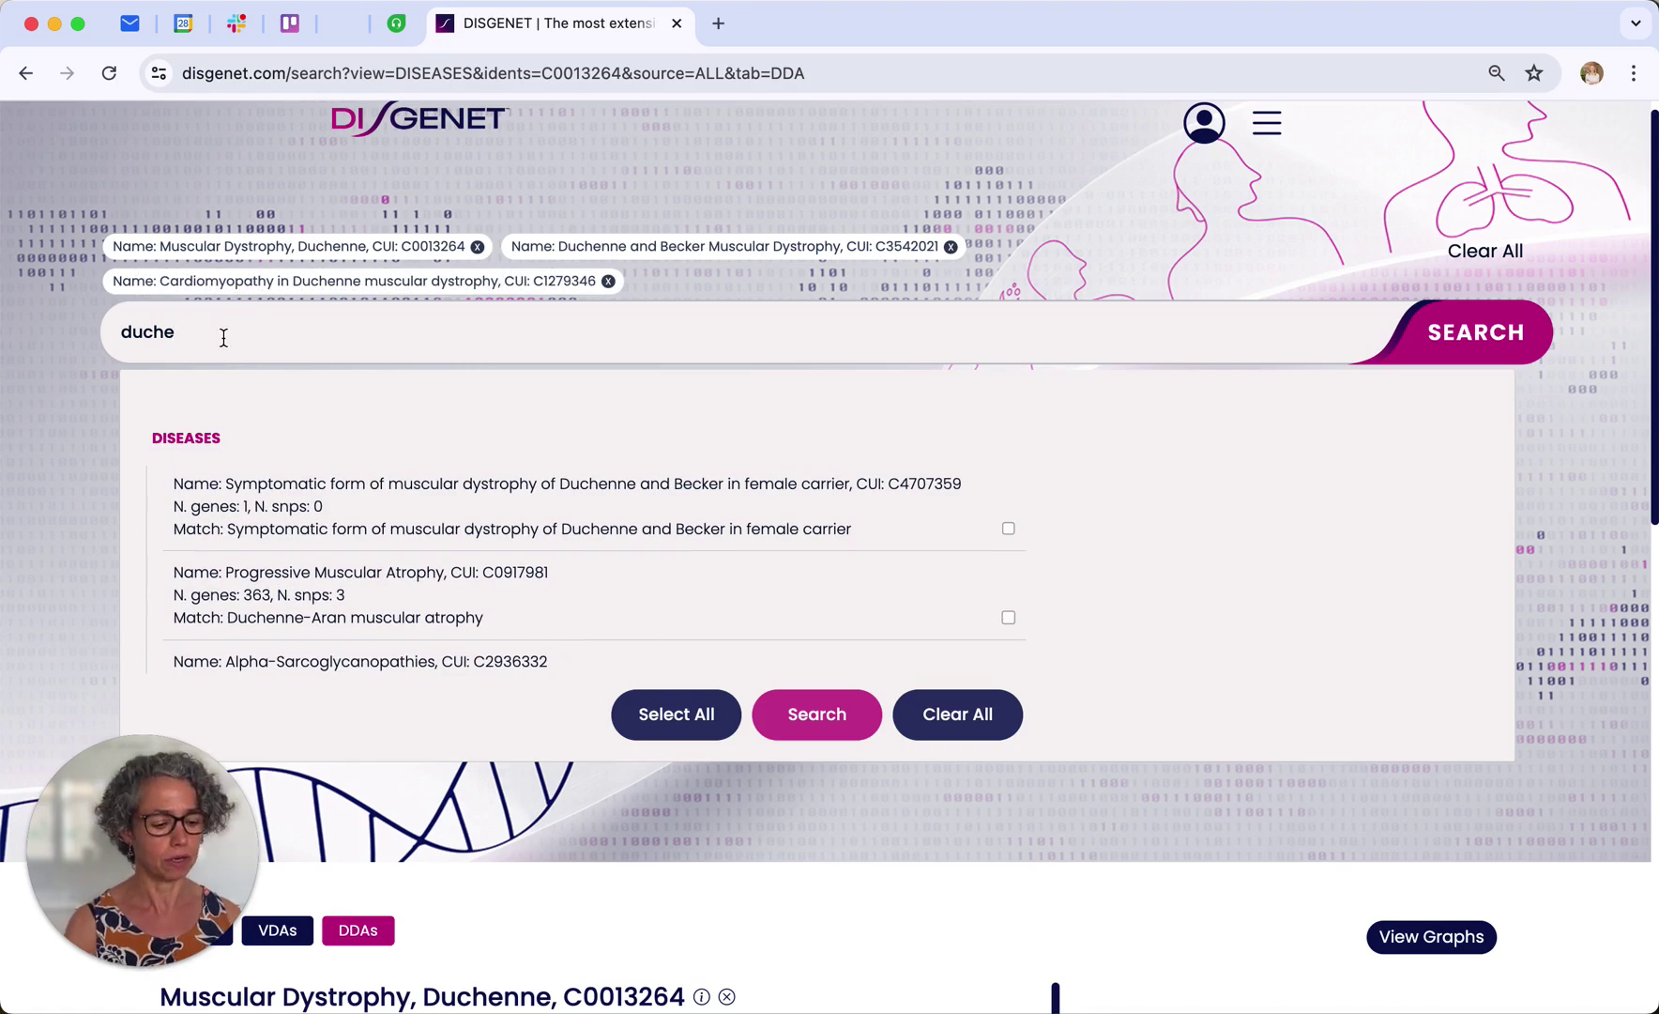
pyautogui.press('BackSpace')
pyautogui.press('BackSpace')
pyautogui.press('BackSpace')
pyautogui.press('BackSpace')
pyautogui.press('BackSpace')
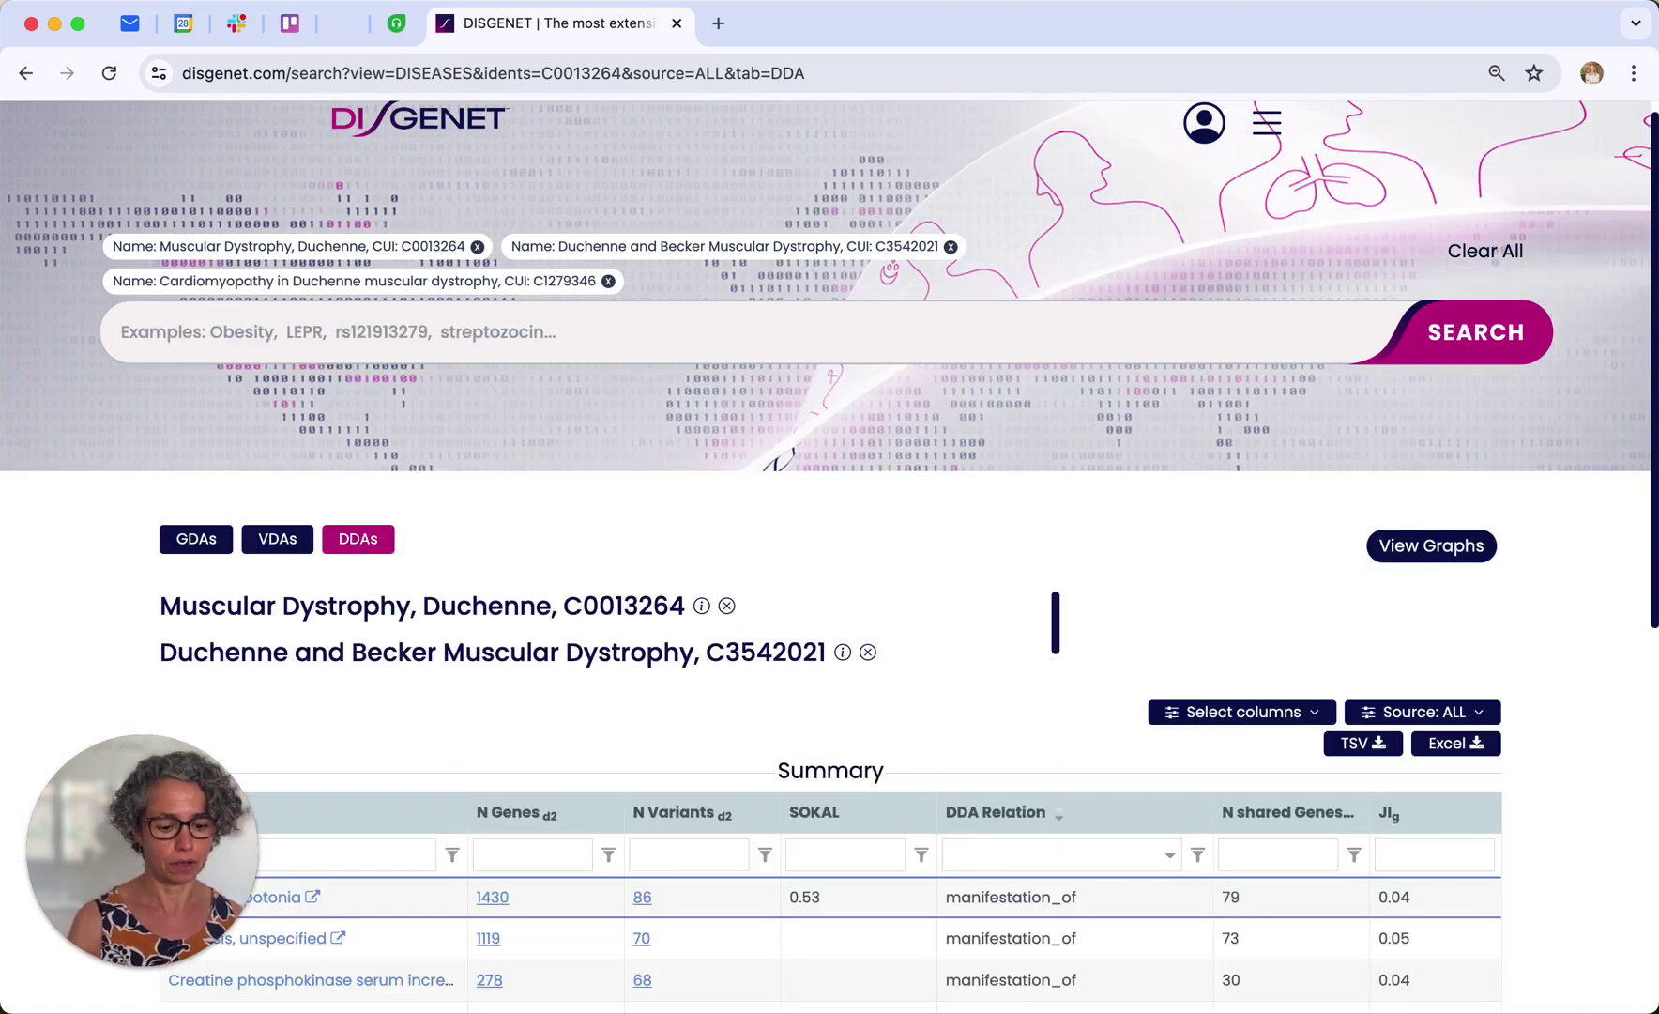
pyautogui.write('beck')
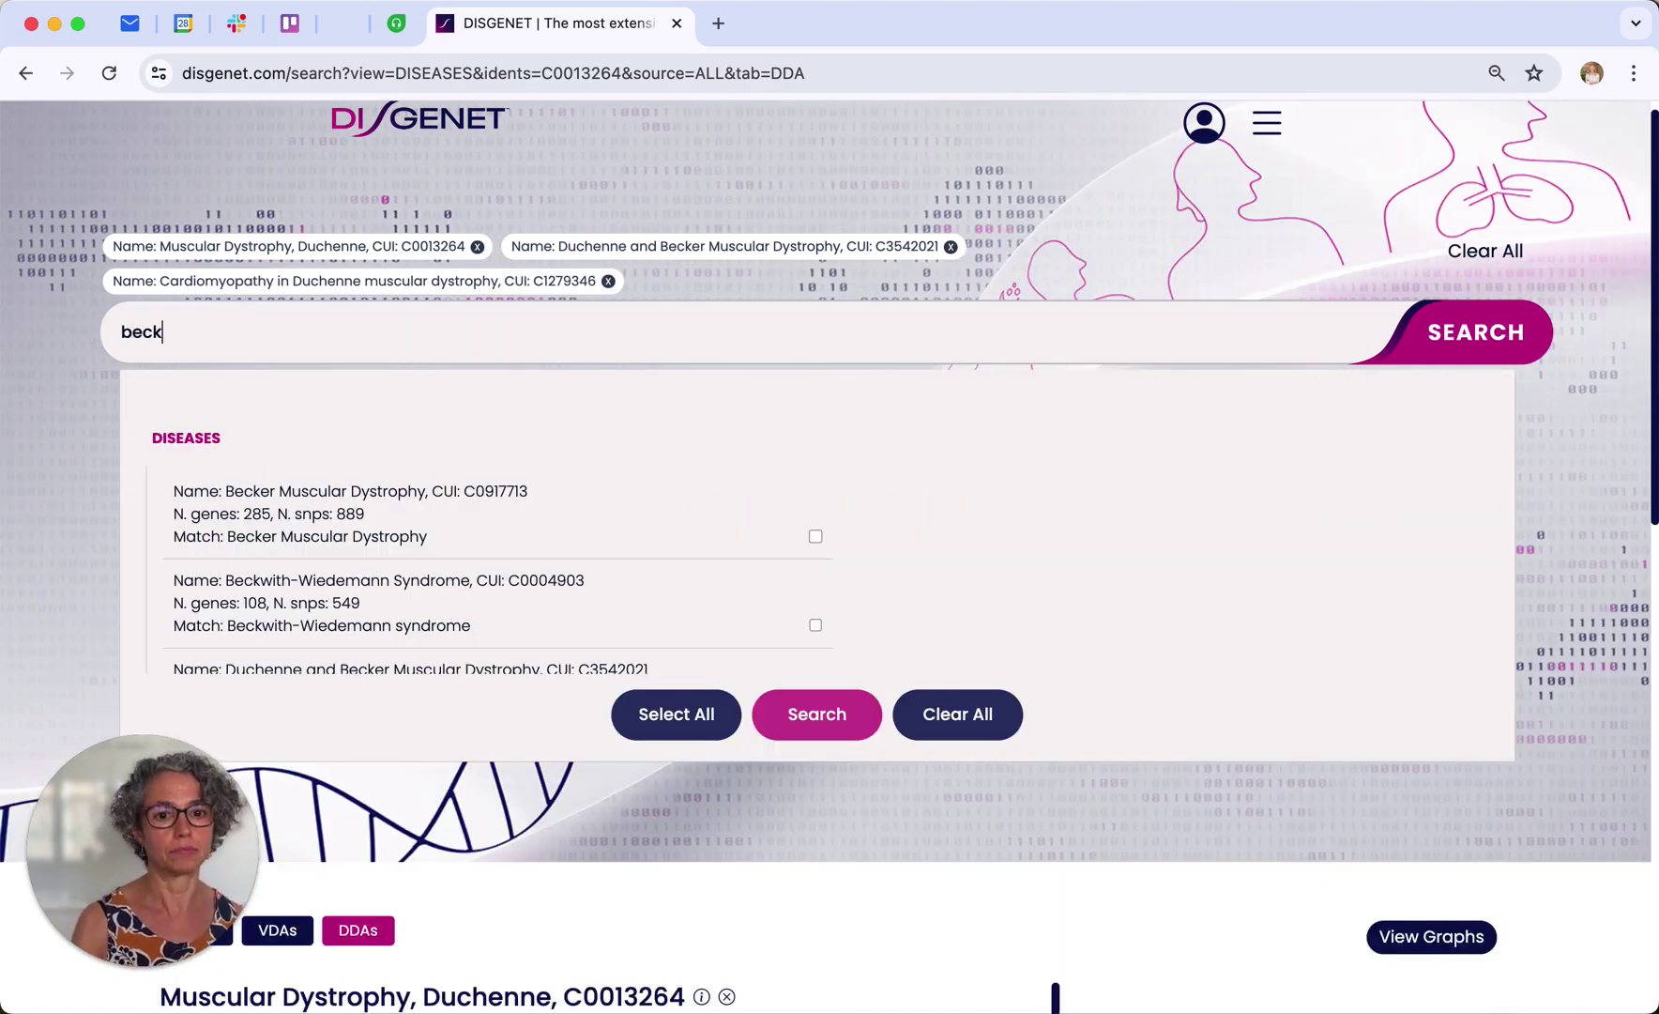
pyautogui.click(318, 530)
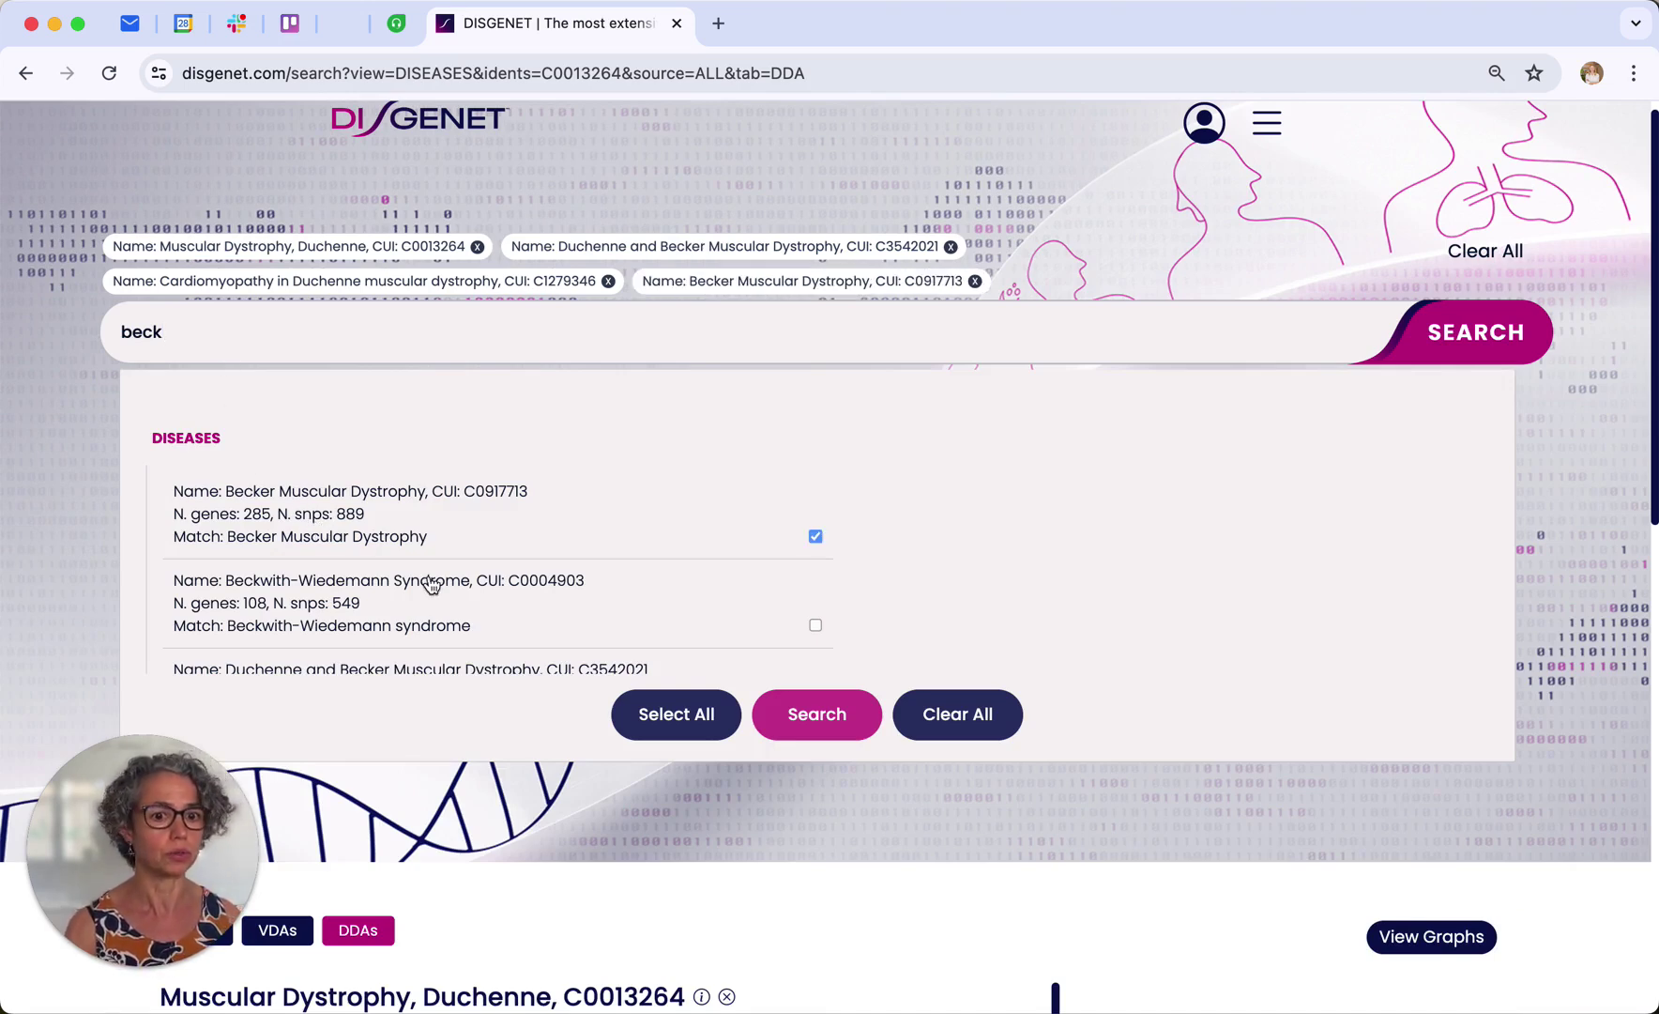
pyautogui.click(249, 612)
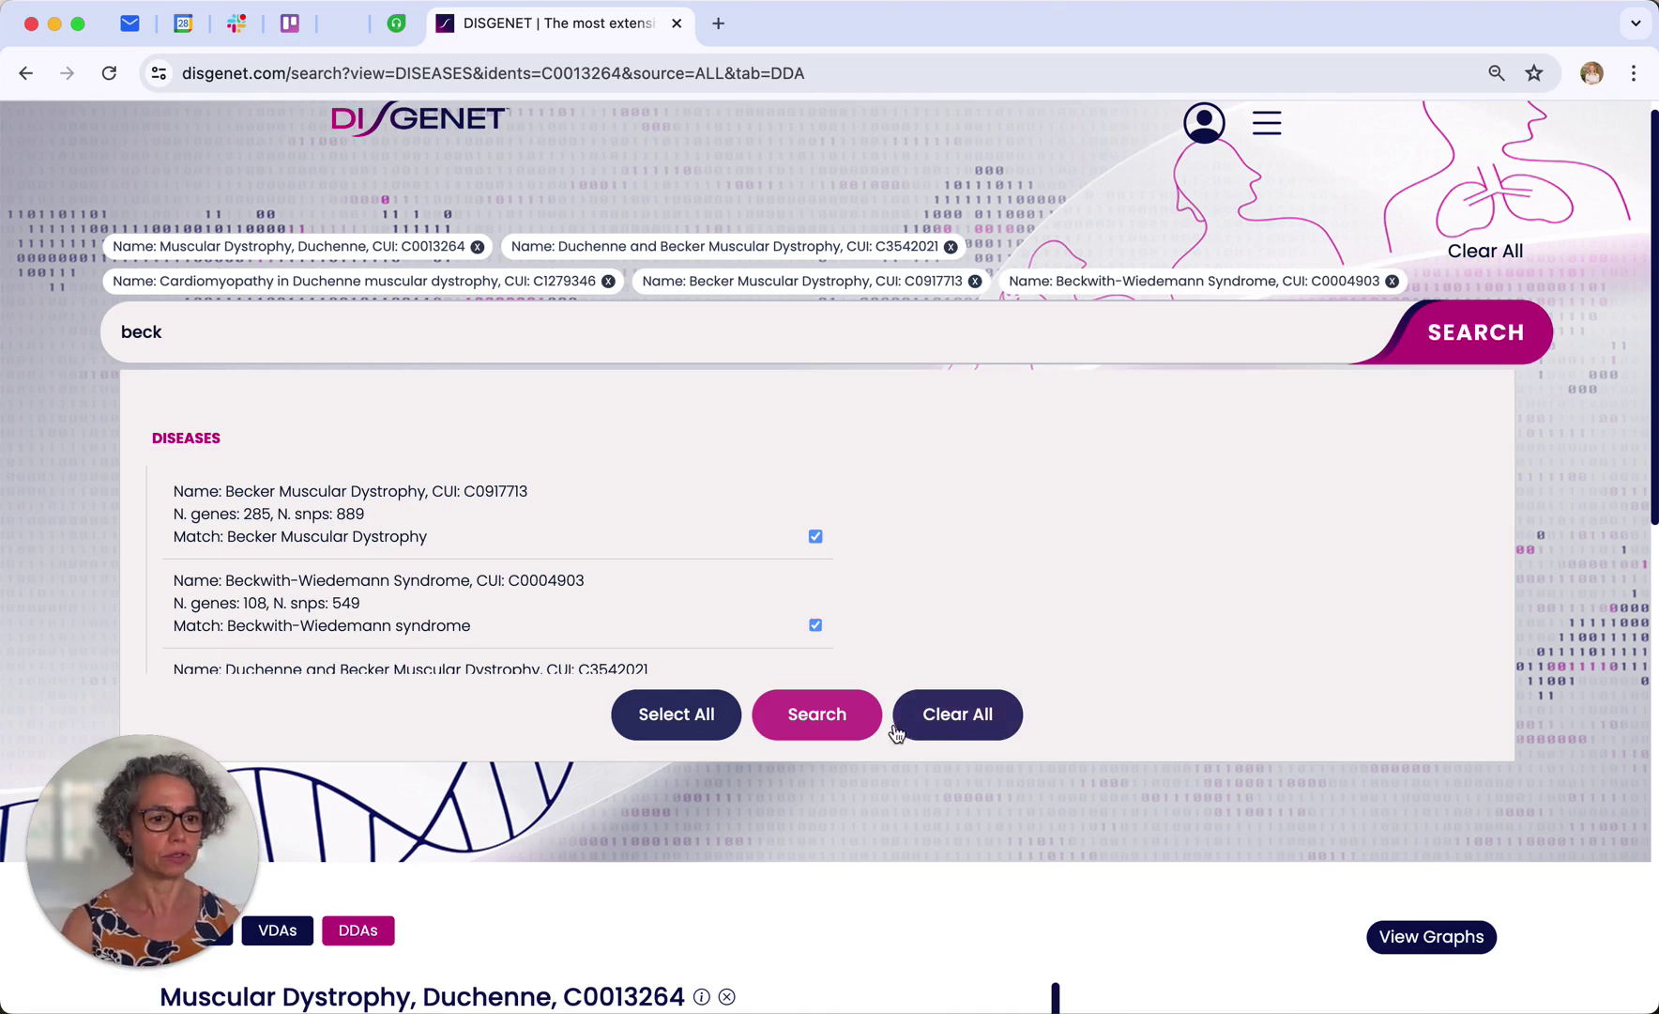
pyautogui.click(831, 731)
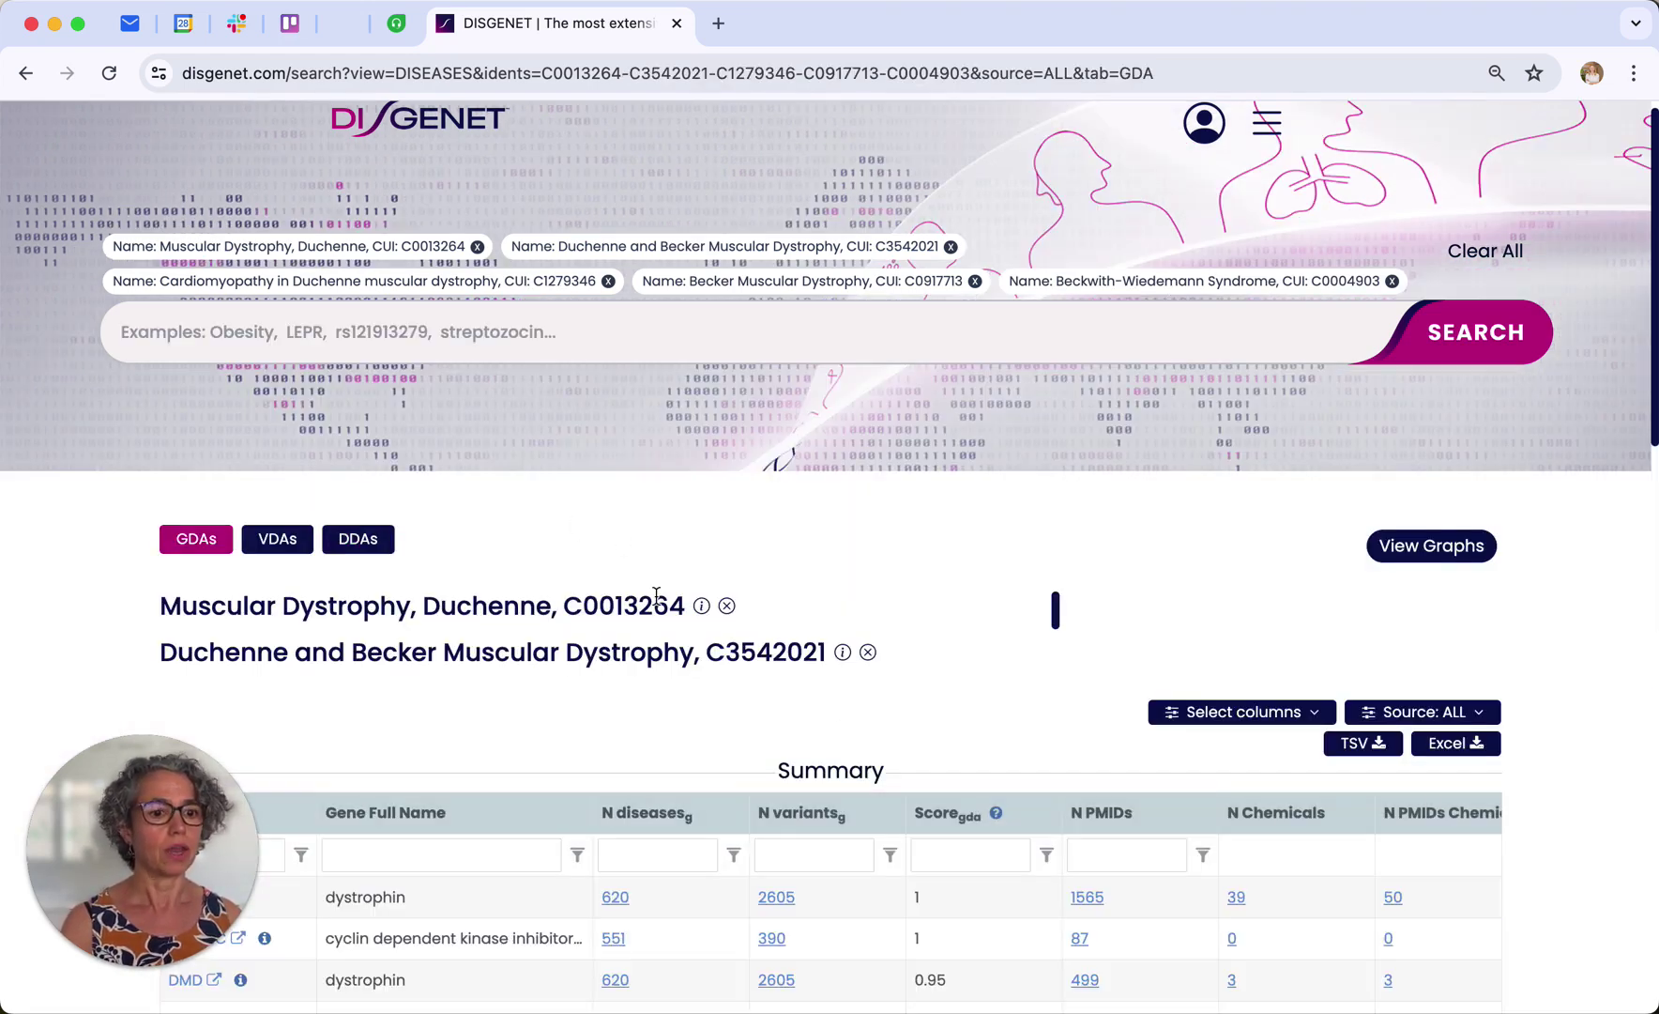
pyautogui.scroll(-2, 657, 599)
pyautogui.scroll(2, 660, 600)
pyautogui.scroll(-4, 1235, 616)
pyautogui.scroll(-5, 779, 447)
pyautogui.scroll(1, 779, 454)
pyautogui.scroll(4, 779, 454)
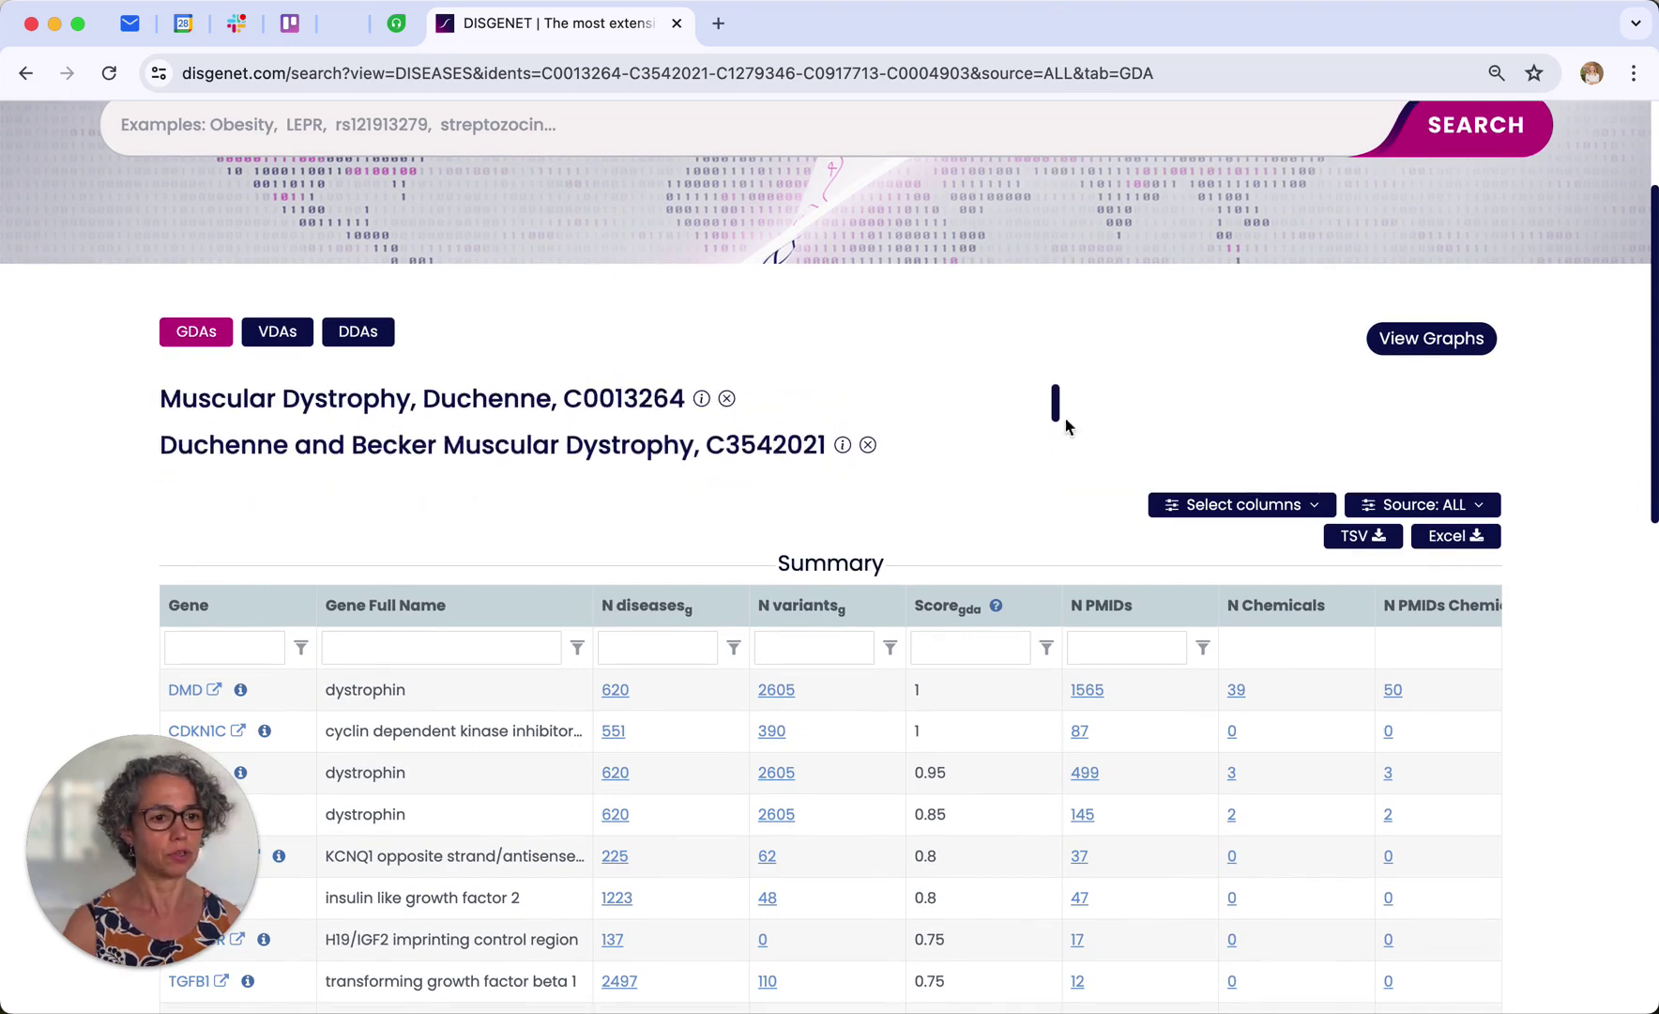
# - Show the top 100 gene associations as a heatmap, check cell scores, and rank by N. Publications
pyautogui.click(1432, 339)
pyautogui.scroll(-3, 1213, 421)
pyautogui.scroll(-2, 1213, 422)
pyautogui.scroll(-2, 1213, 421)
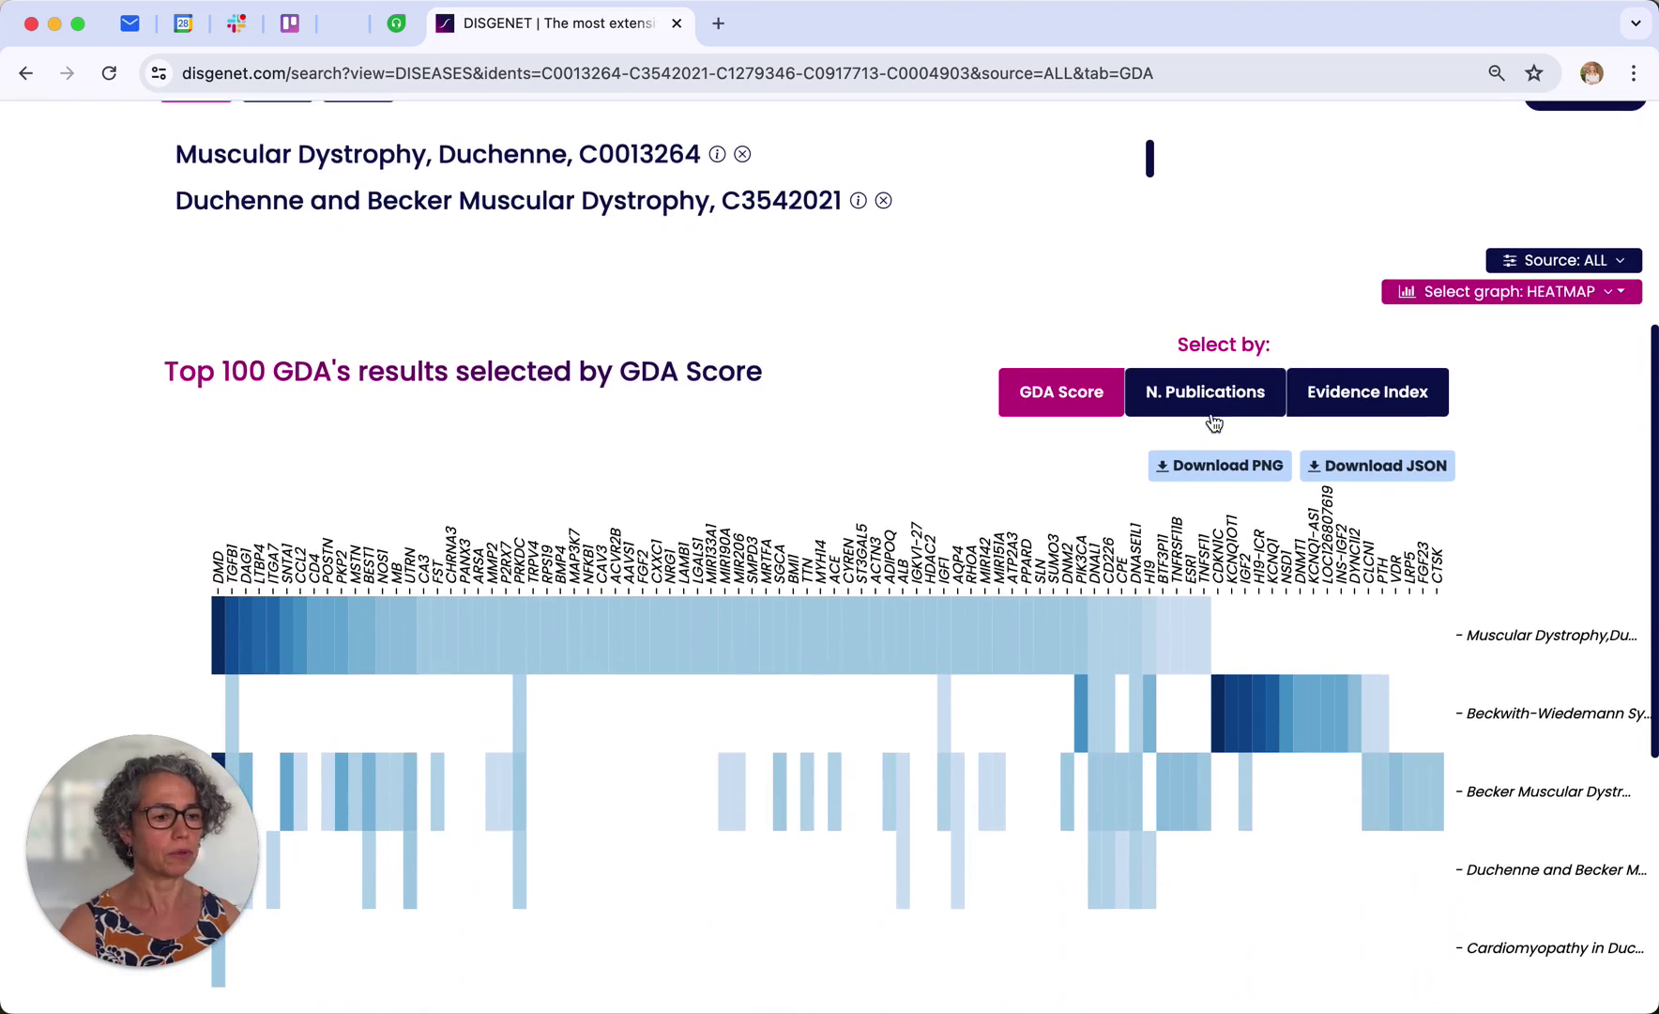
pyautogui.scroll(-3, 1511, 465)
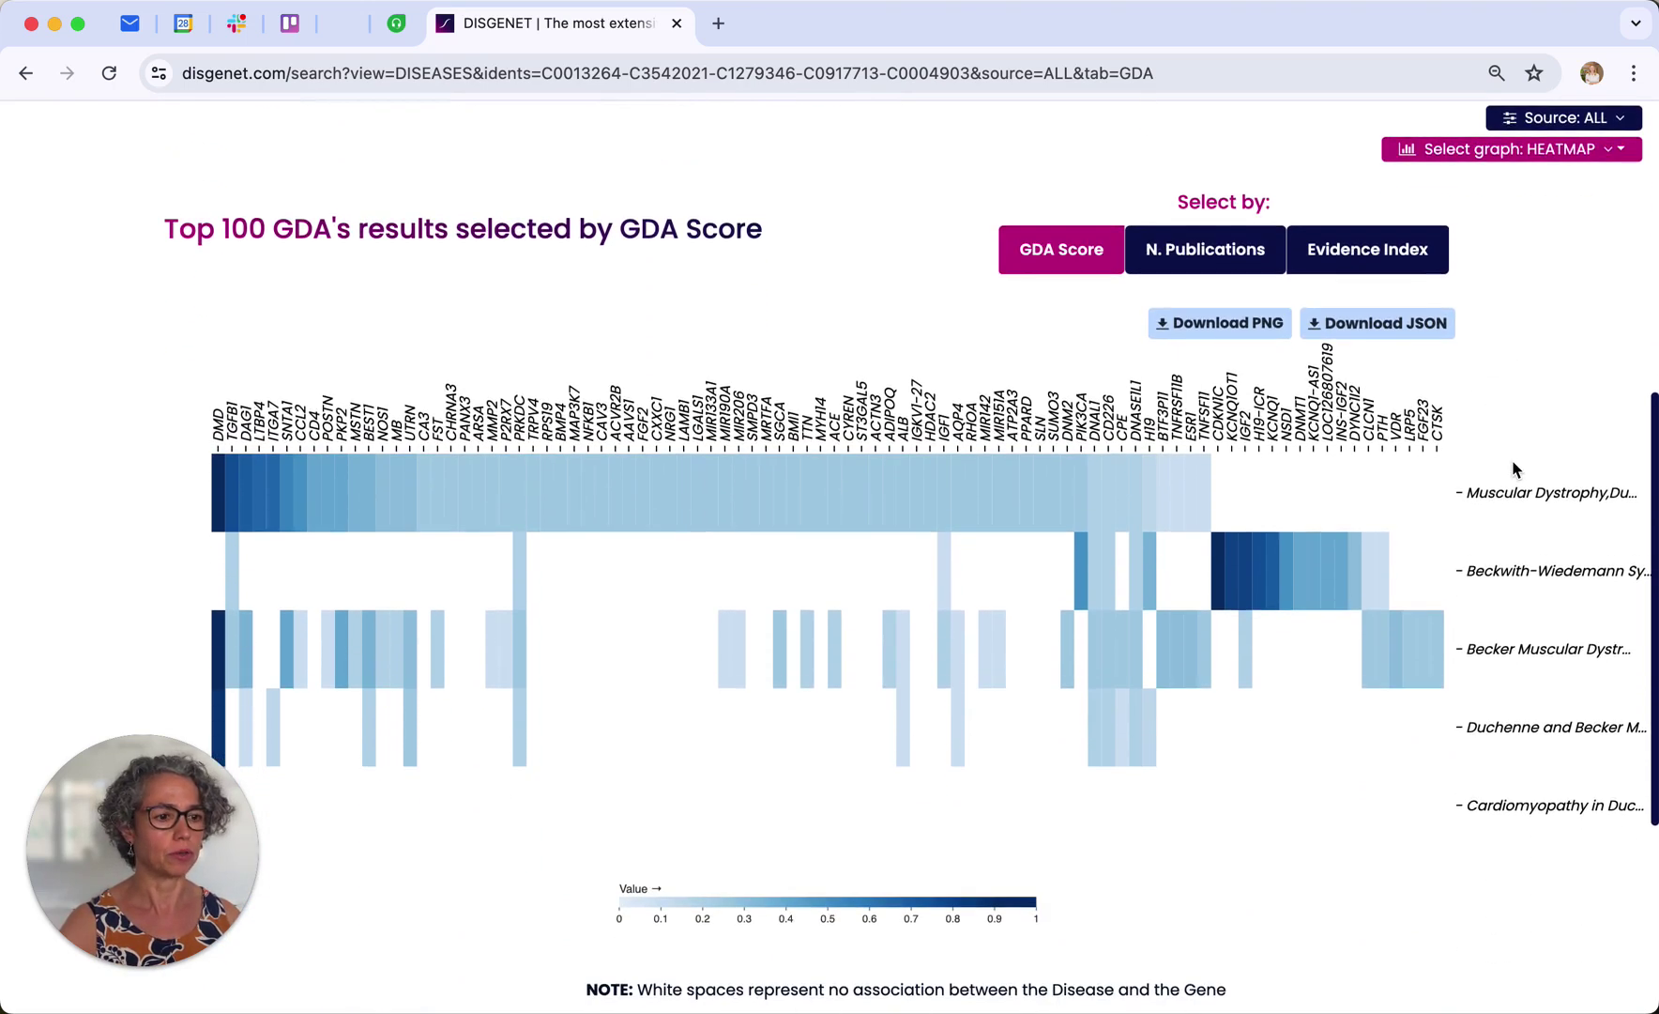
pyautogui.scroll(-1, 1511, 460)
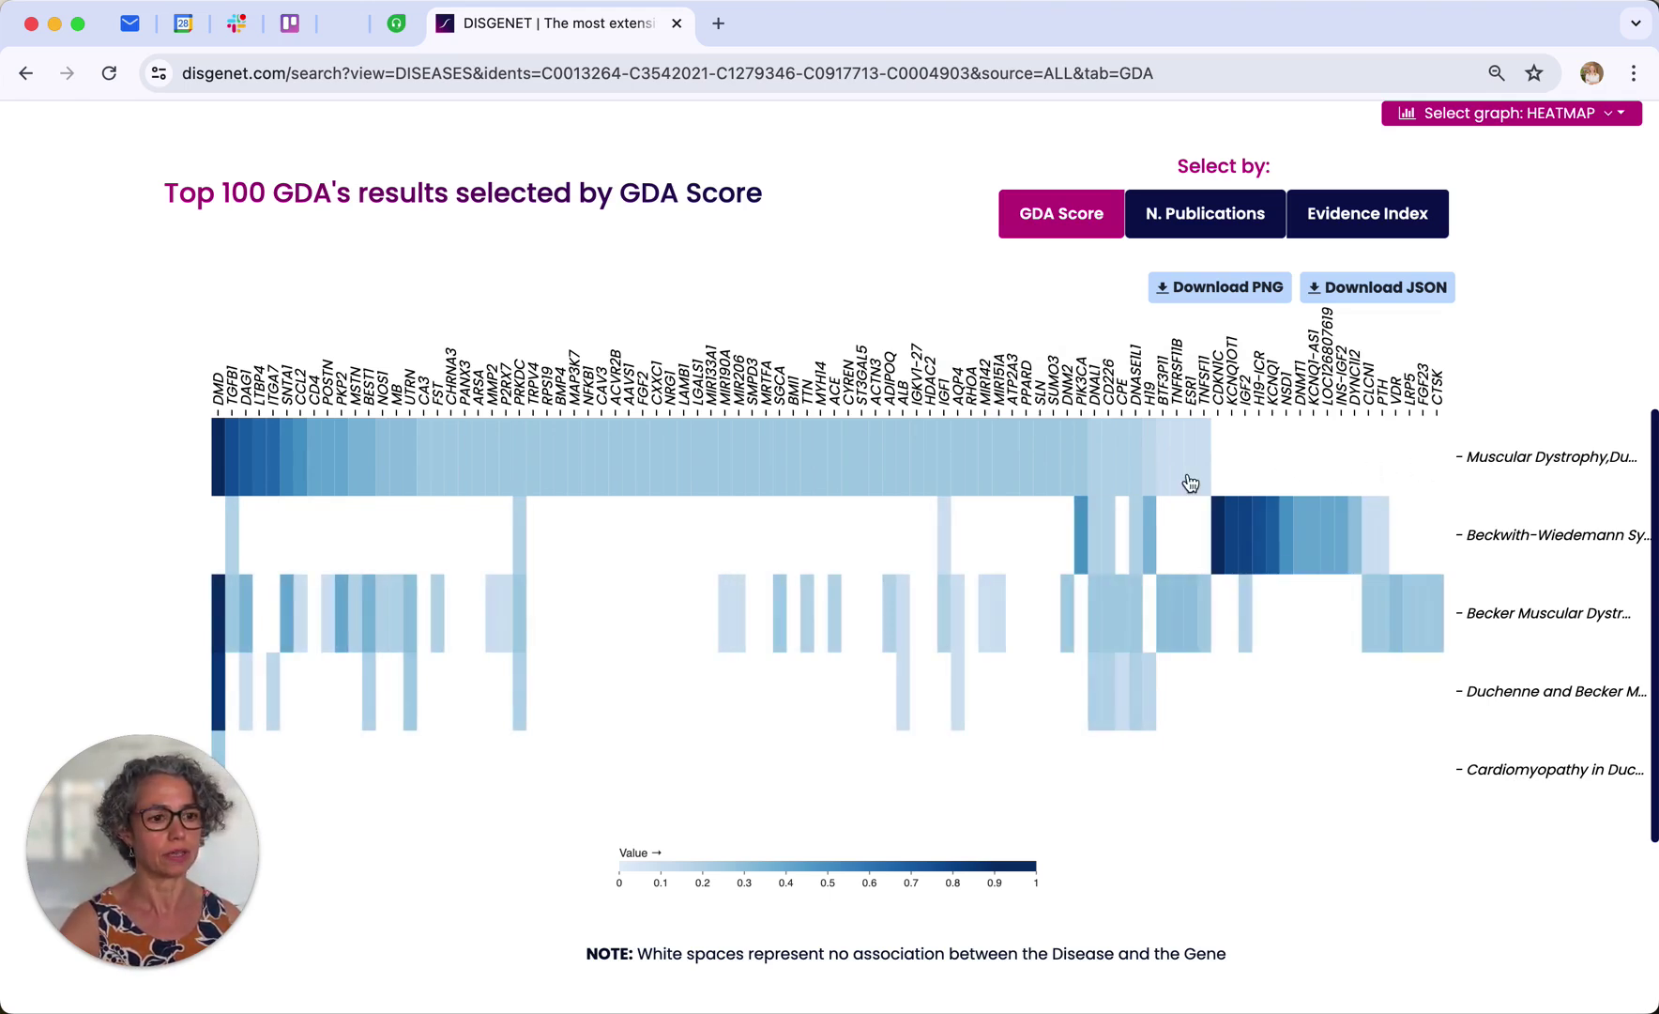
pyautogui.moveTo(1109, 689)
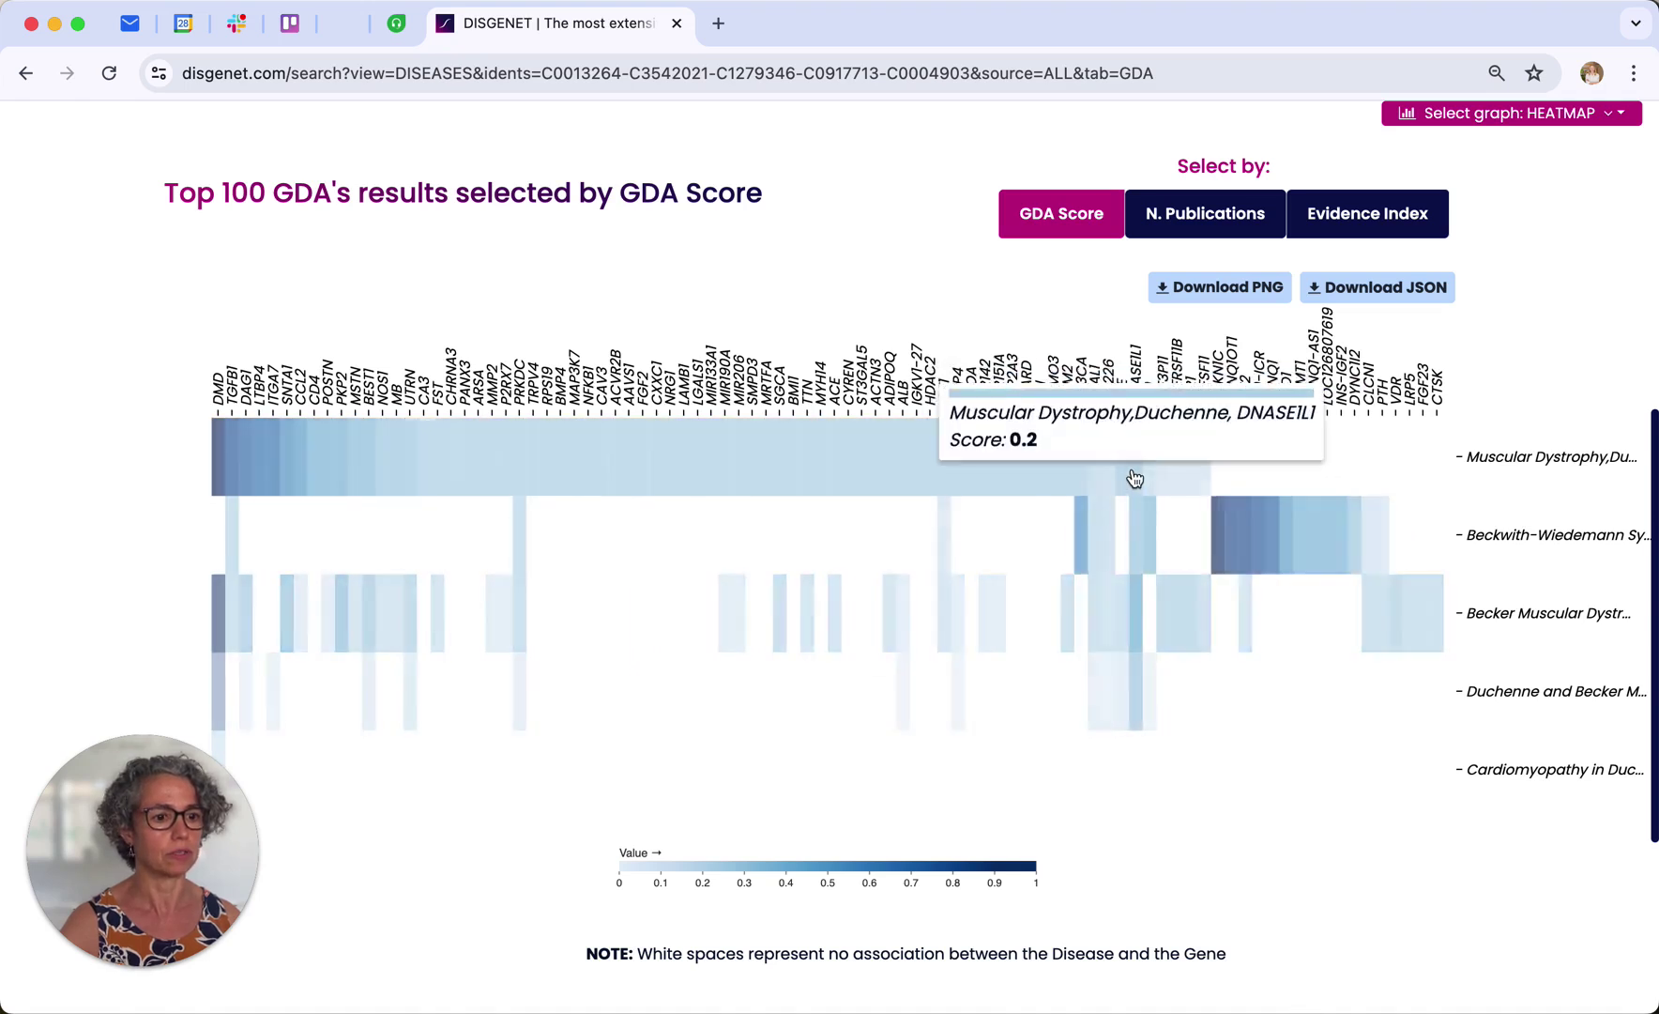
pyautogui.moveTo(1104, 584)
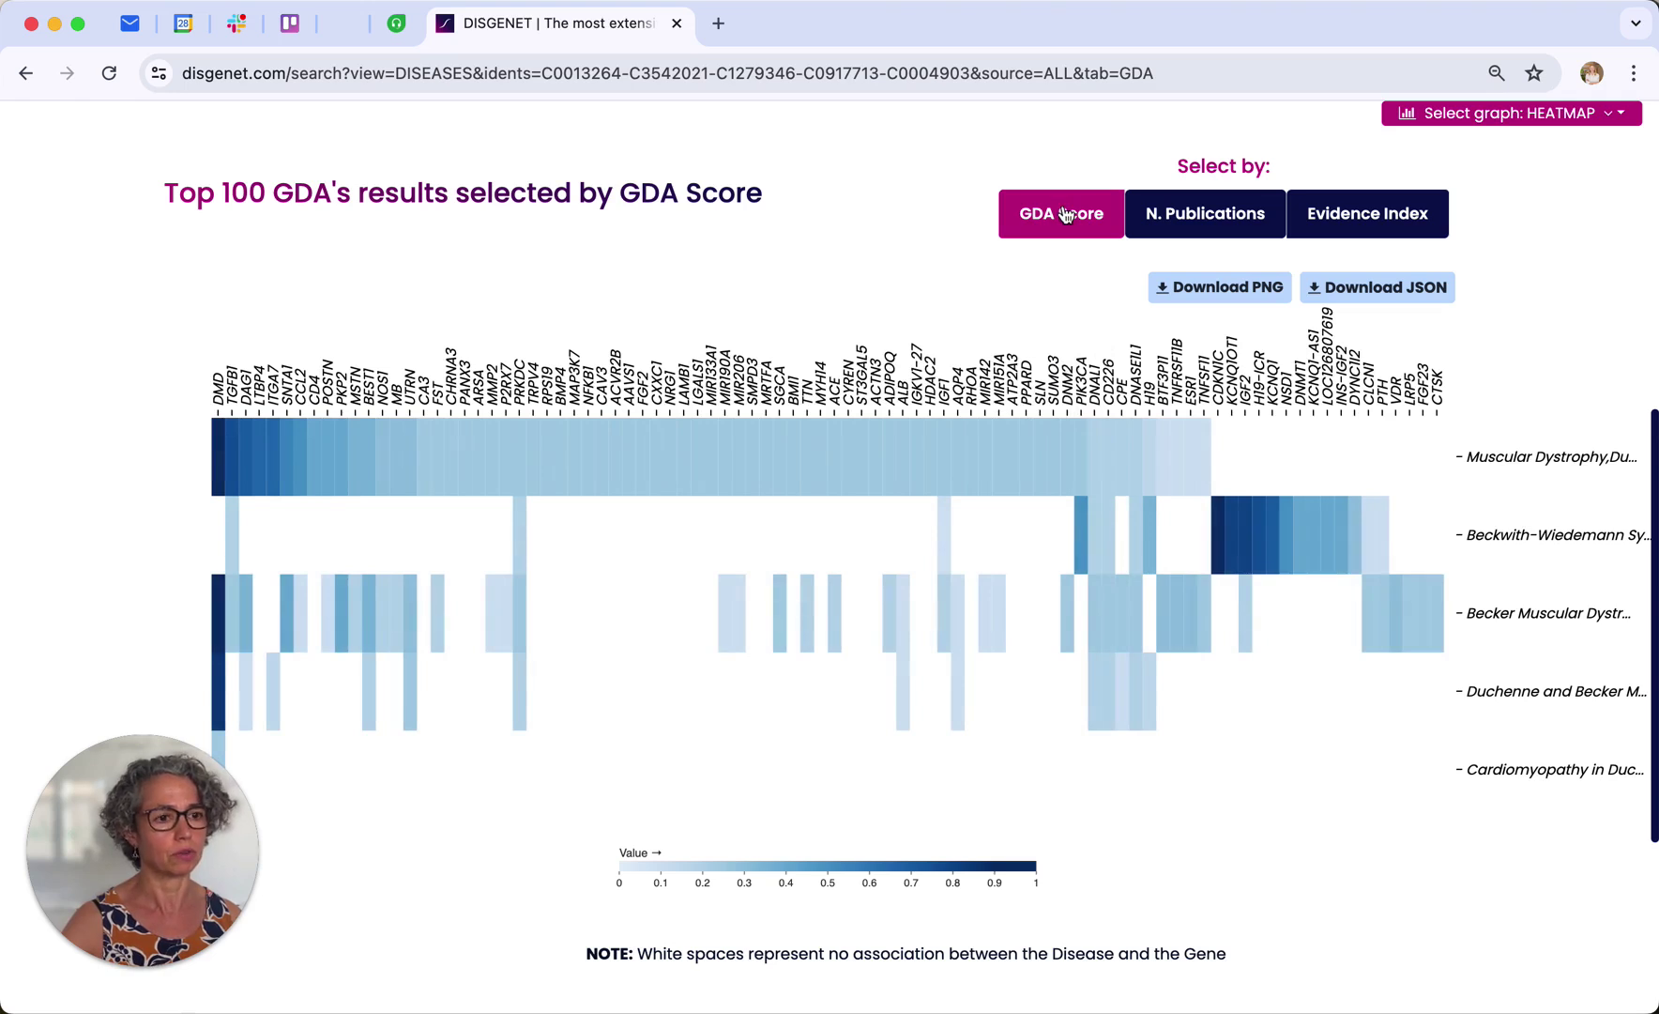
pyautogui.click(1185, 214)
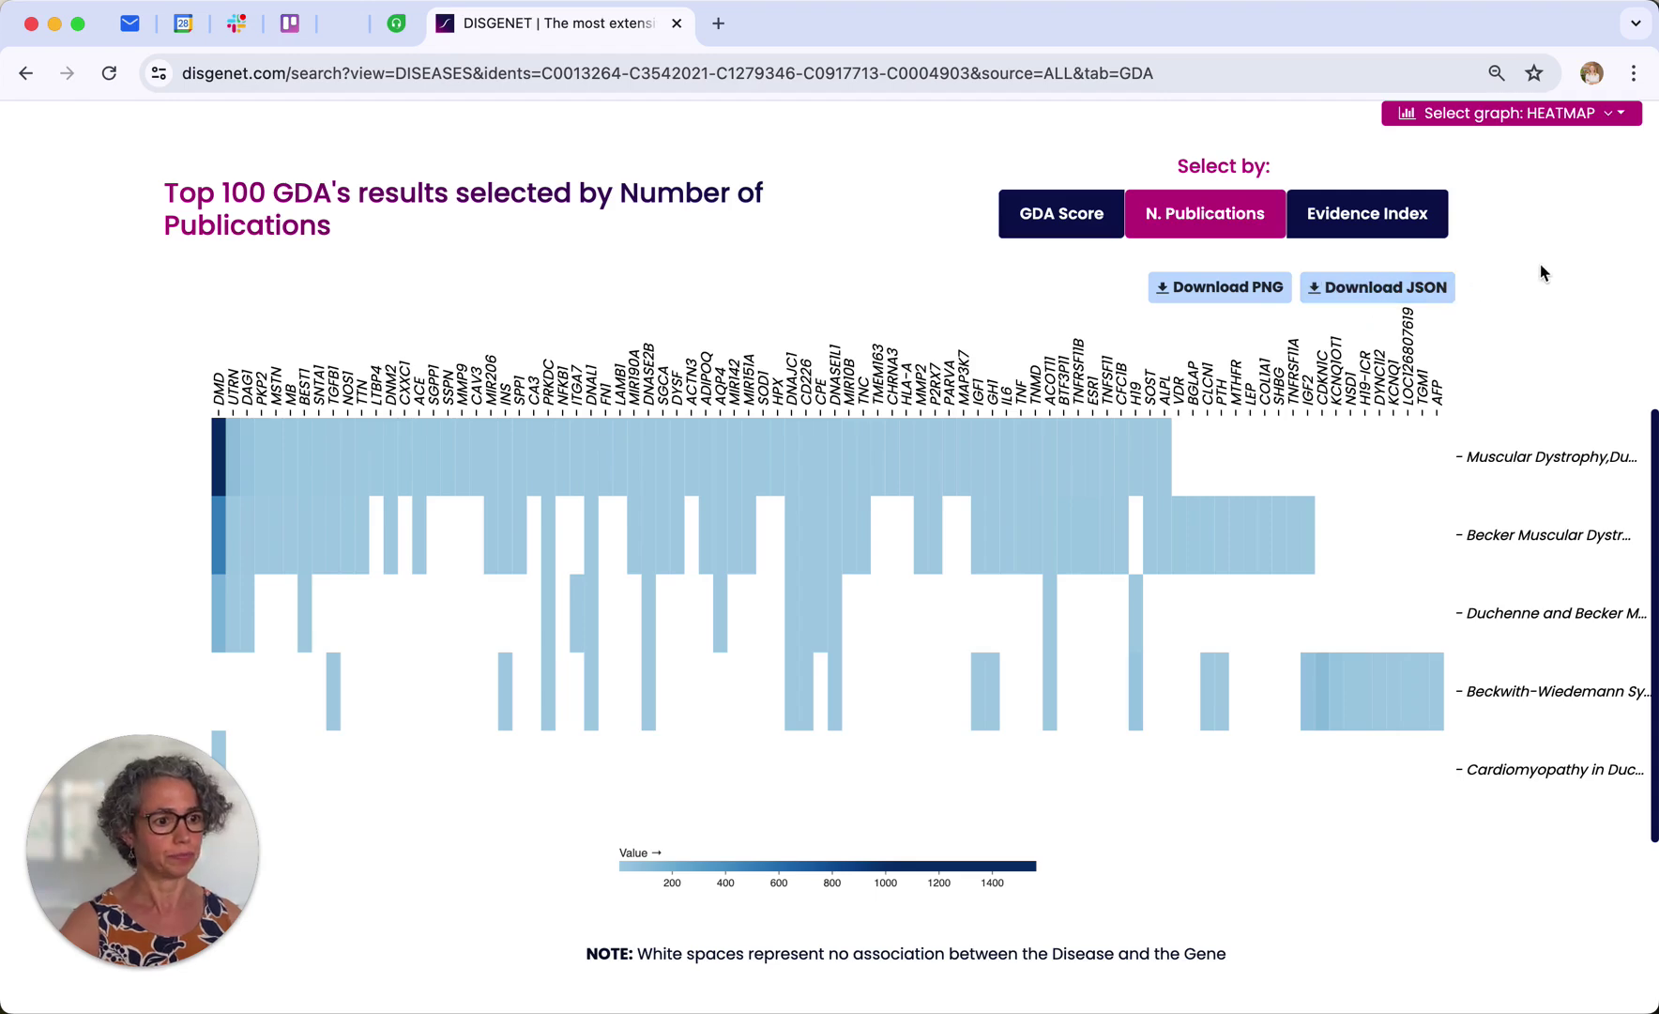
pyautogui.scroll(5, 1540, 273)
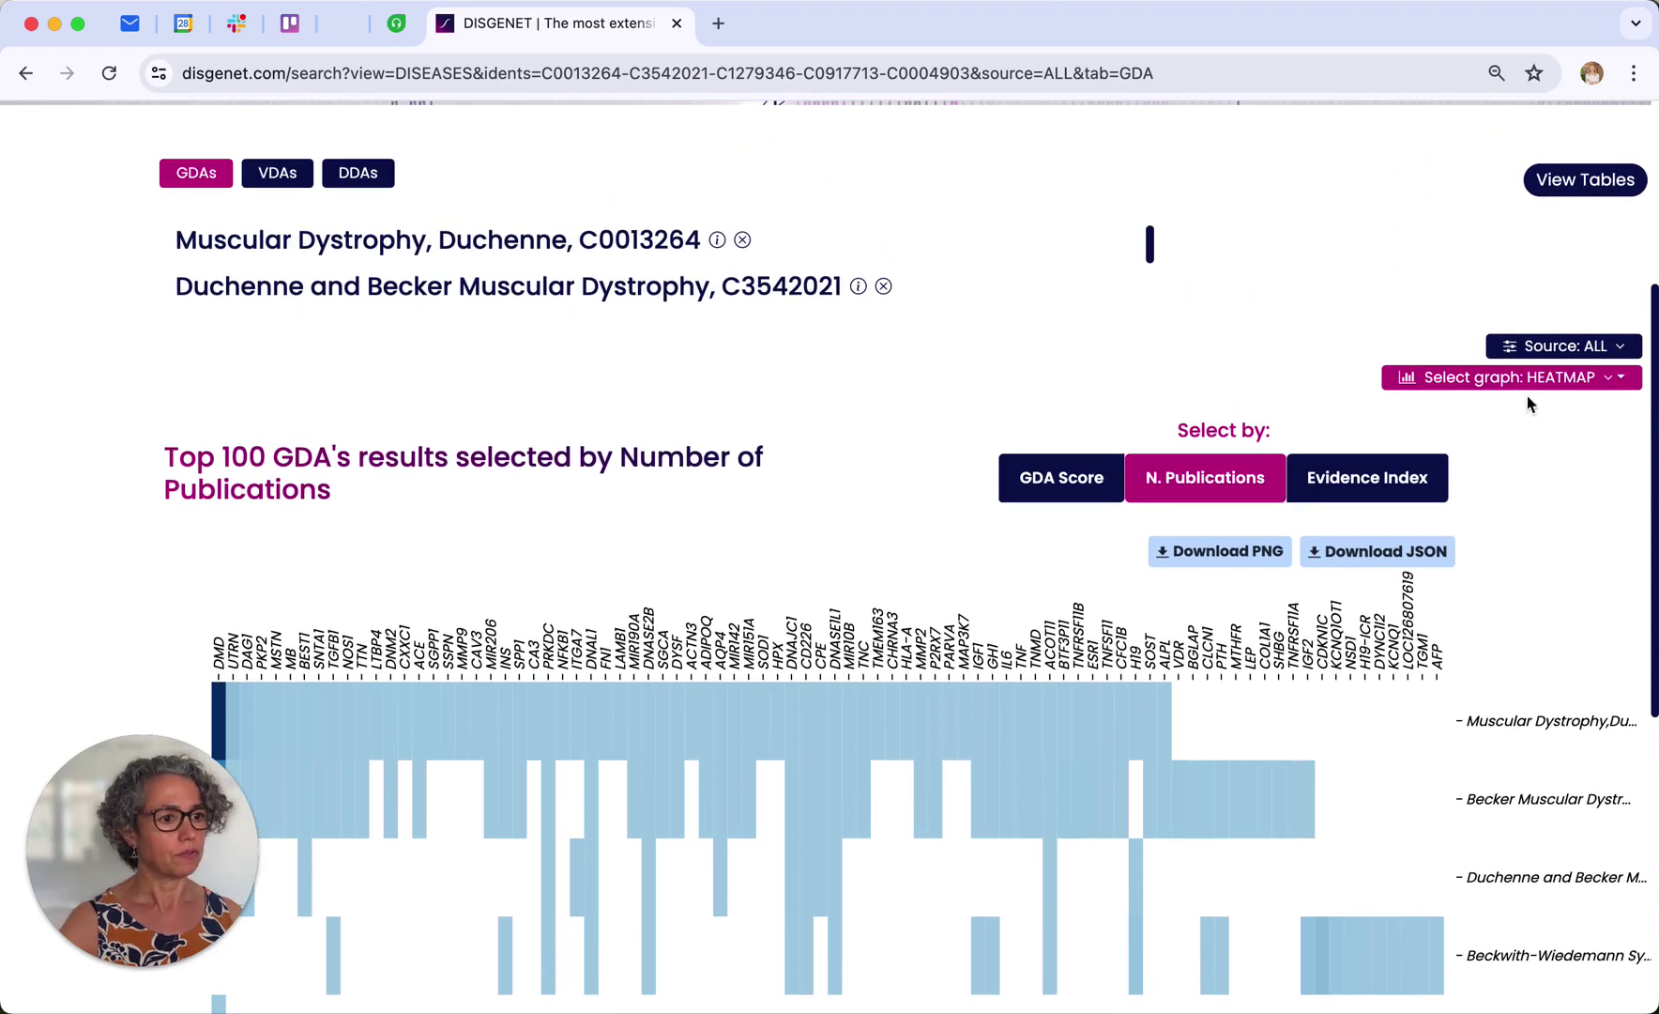
# - Display the five-disease gene associations as a network graph
pyautogui.click(1591, 378)
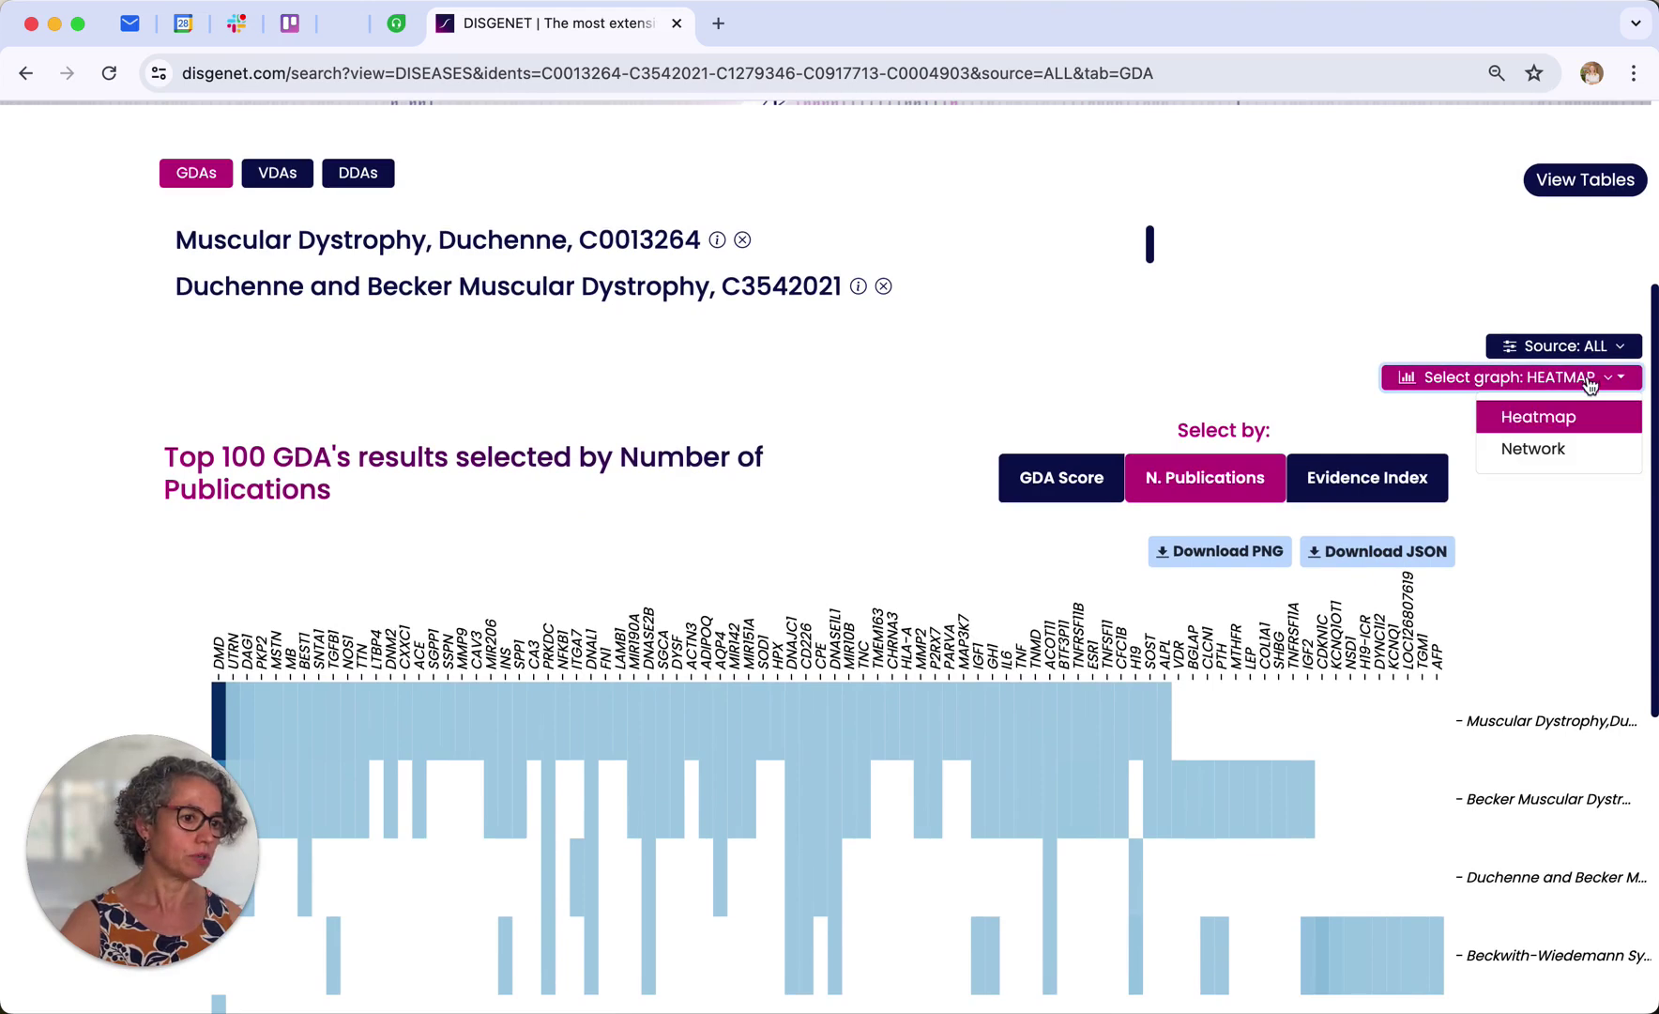
pyautogui.click(1560, 451)
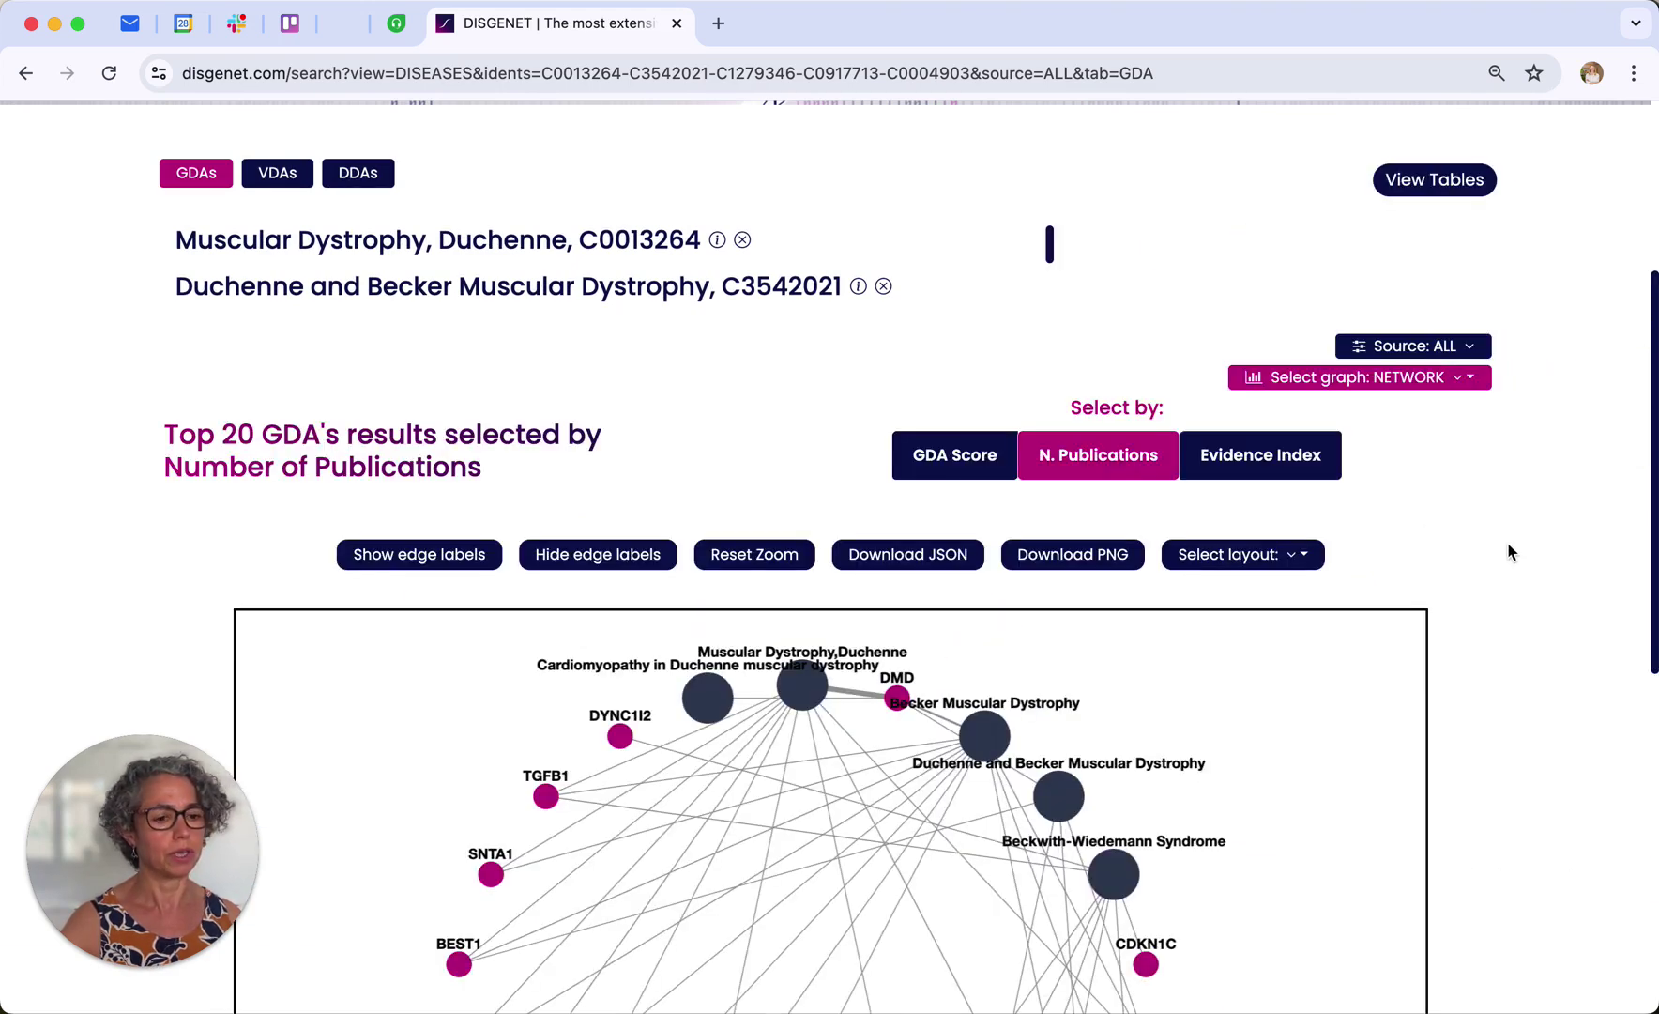
pyautogui.scroll(-5, 1507, 550)
pyautogui.scroll(-2, 1507, 551)
pyautogui.scroll(1, 1507, 551)
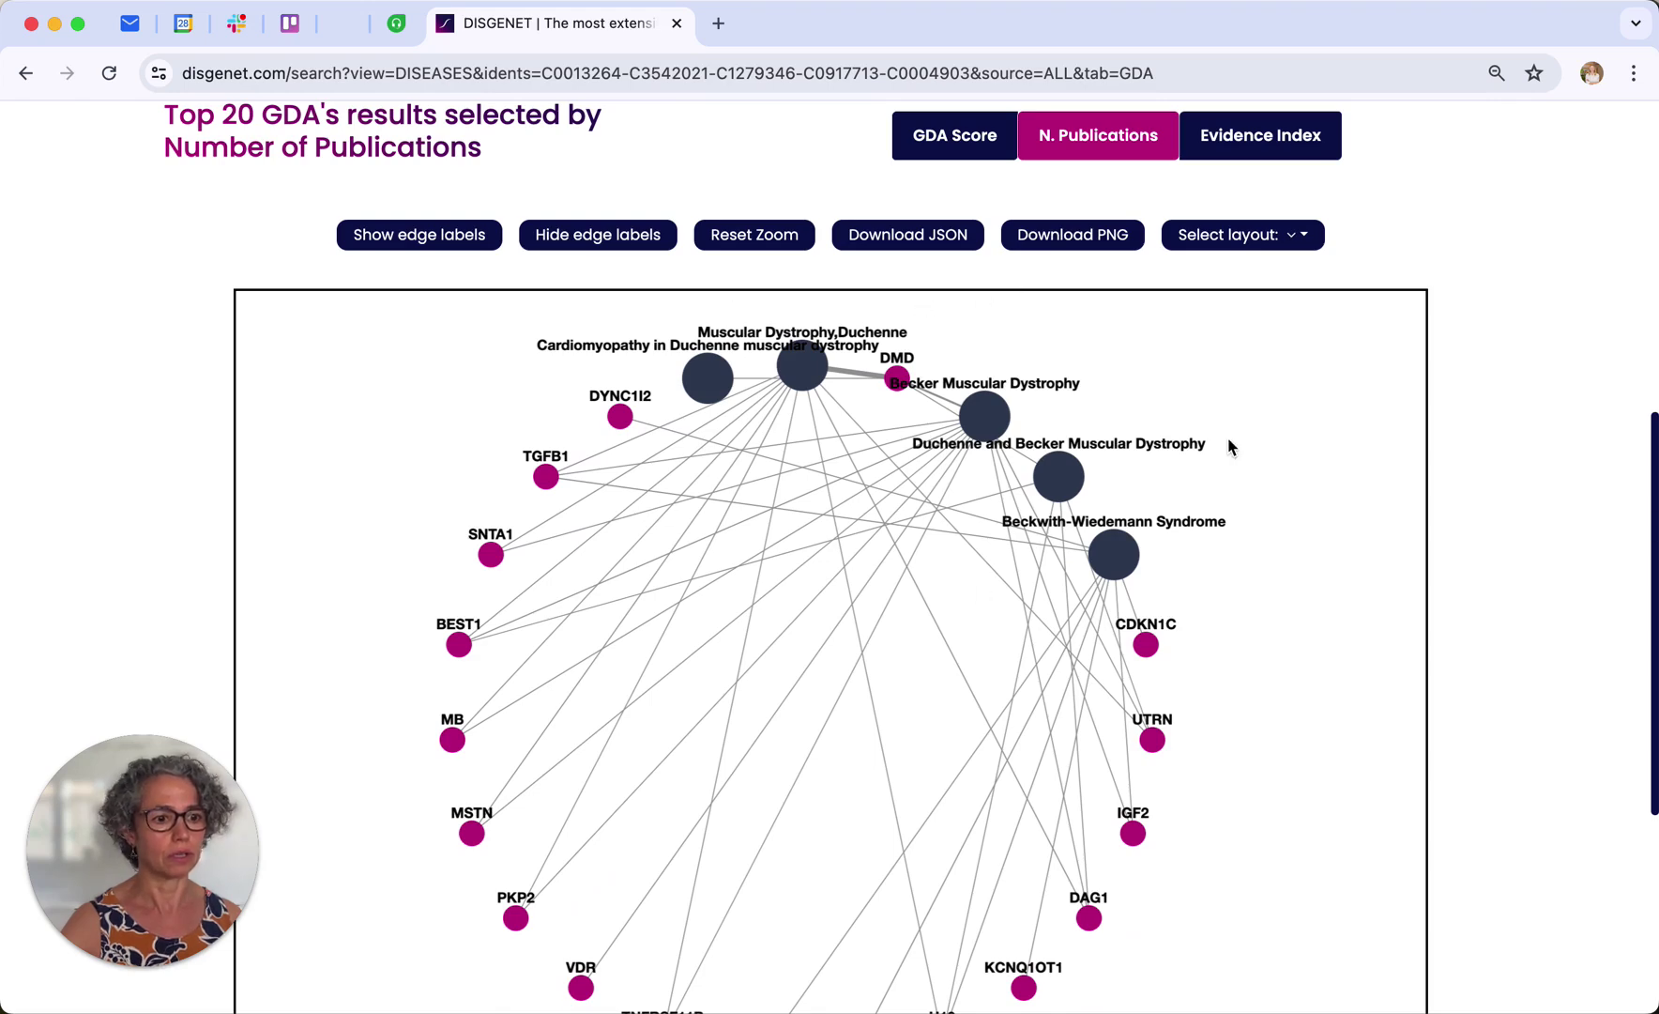
# - Arrange the network in breadthfirst layout, then return to the gene association table
pyautogui.click(1224, 244)
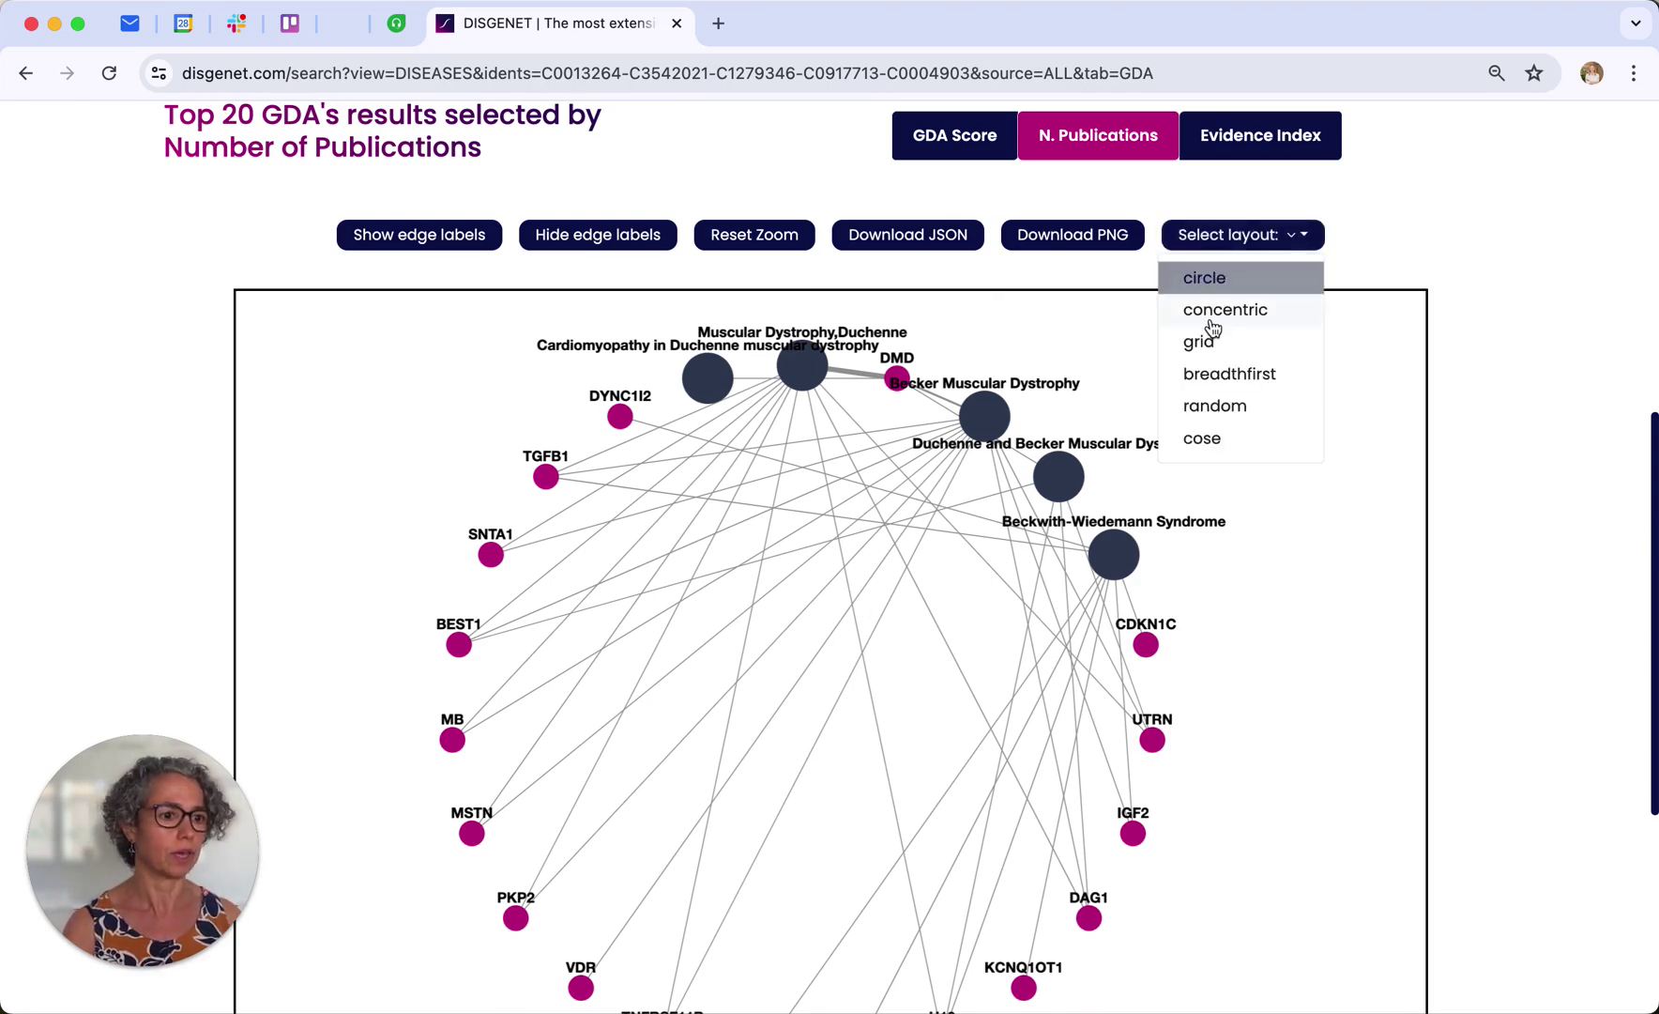
pyautogui.click(1205, 374)
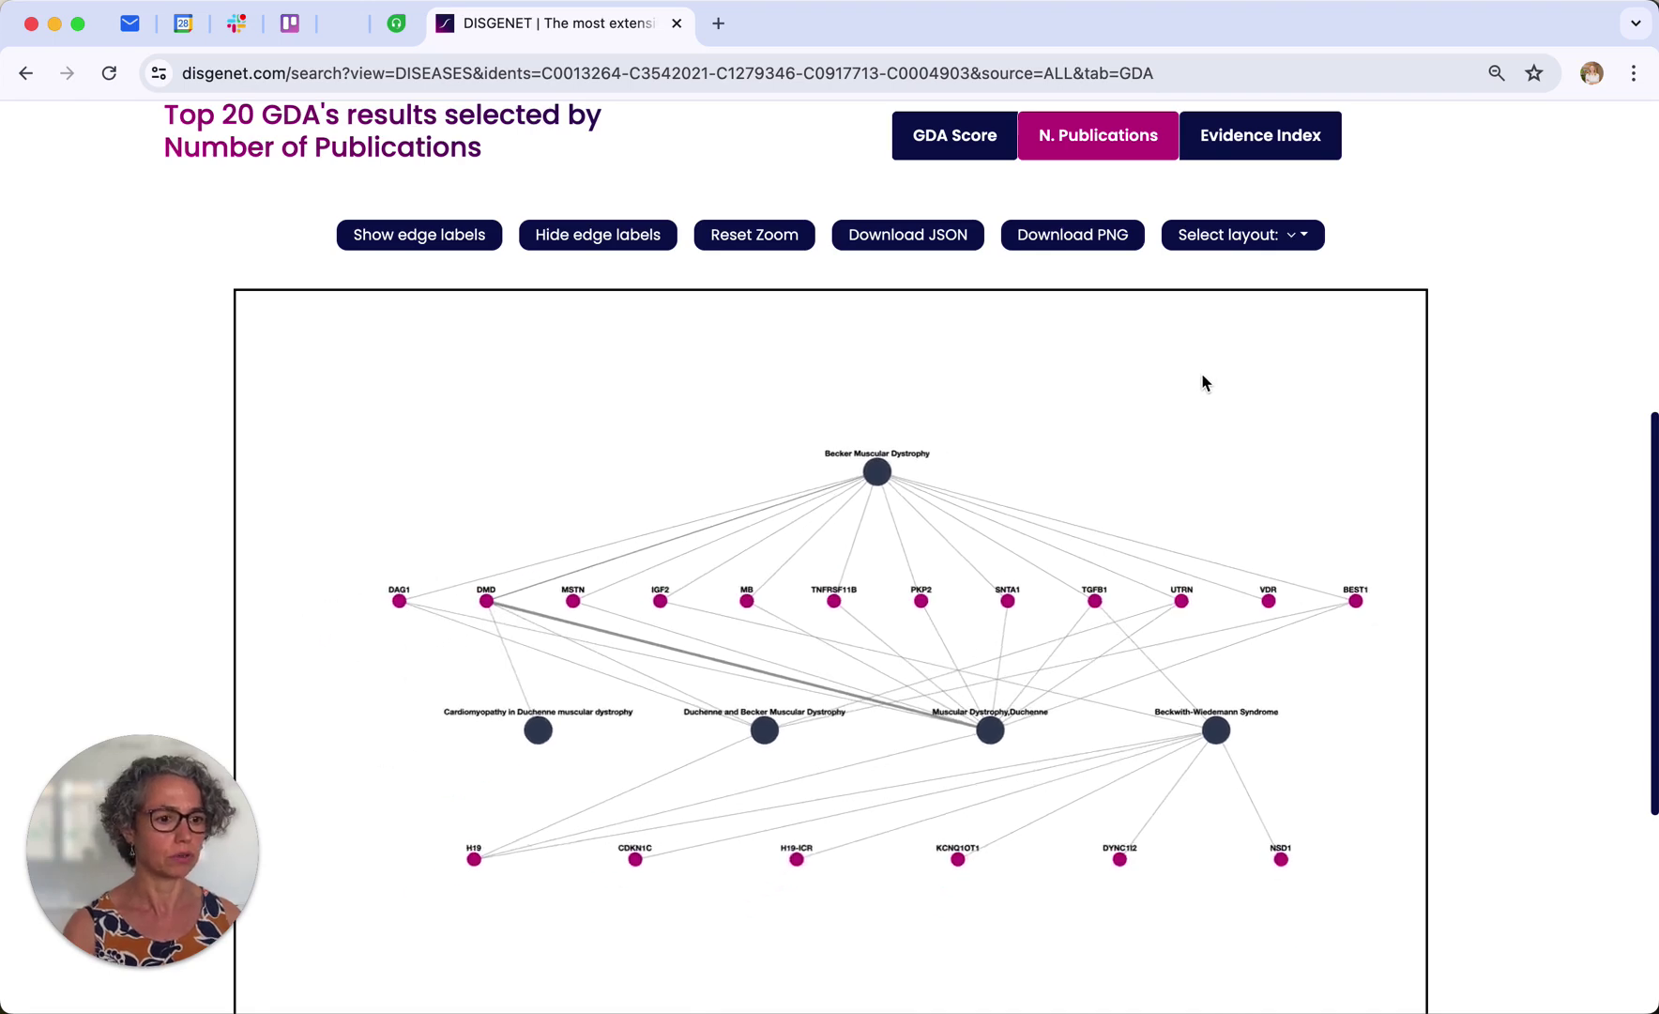
pyautogui.scroll(-3, 1537, 408)
pyautogui.scroll(6, 1537, 409)
pyautogui.scroll(4, 1538, 411)
pyautogui.click(1437, 377)
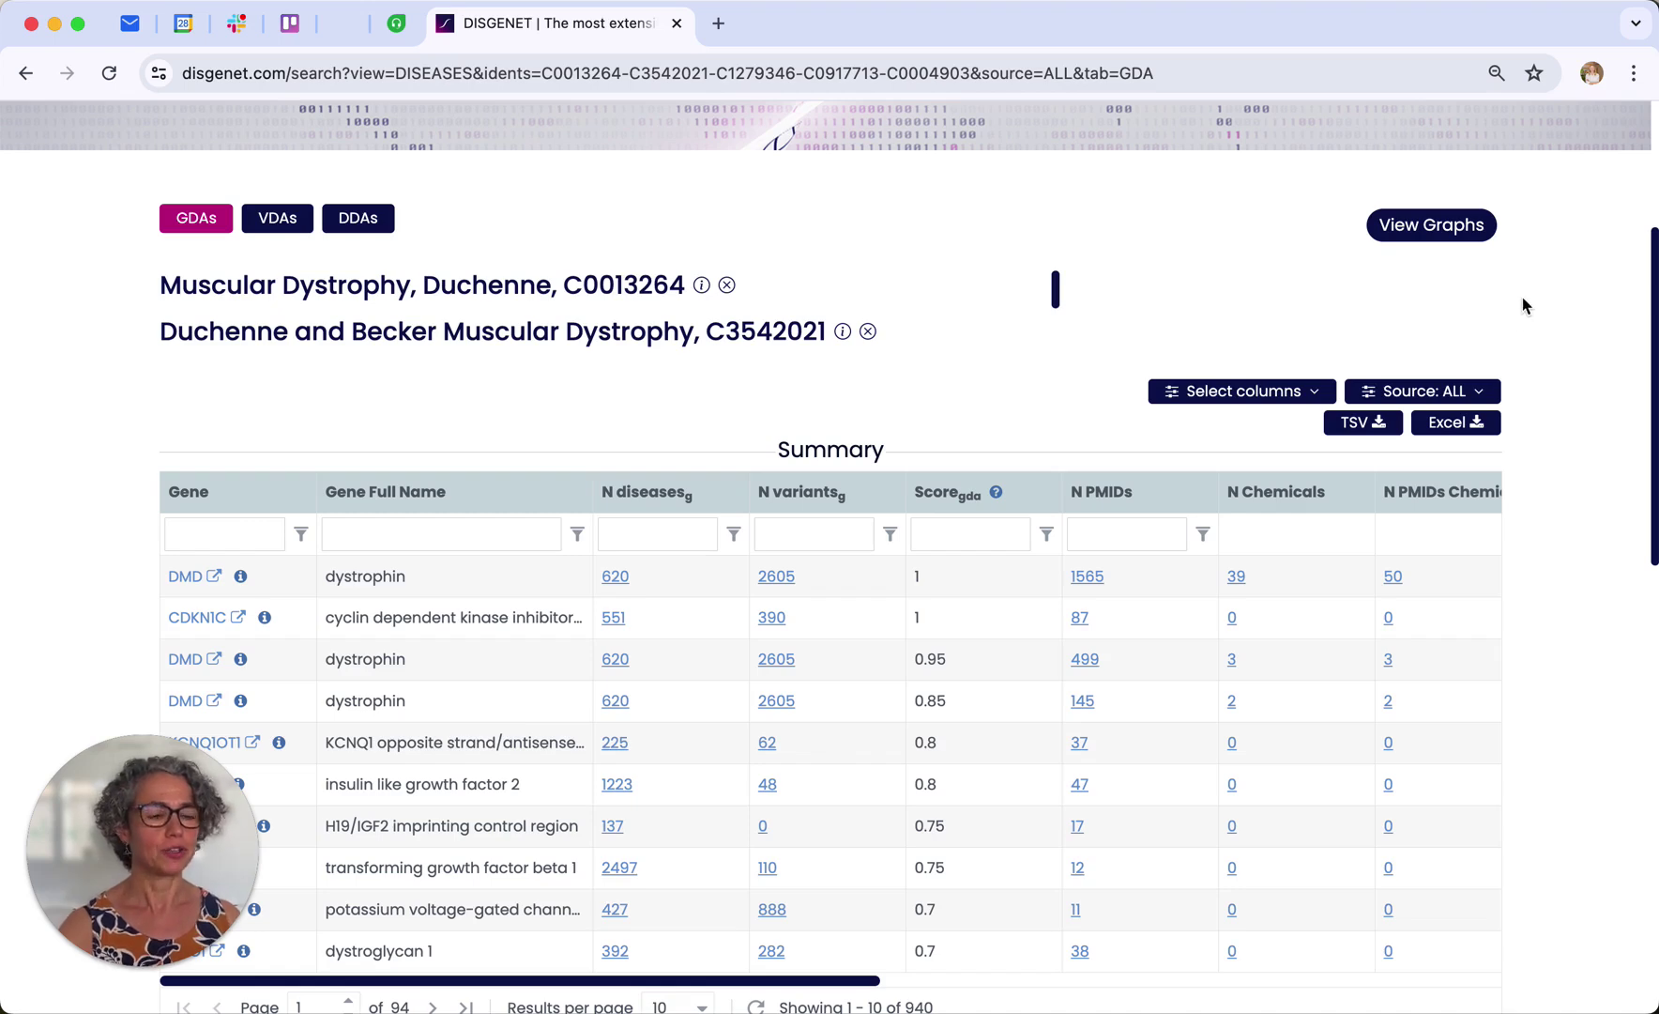